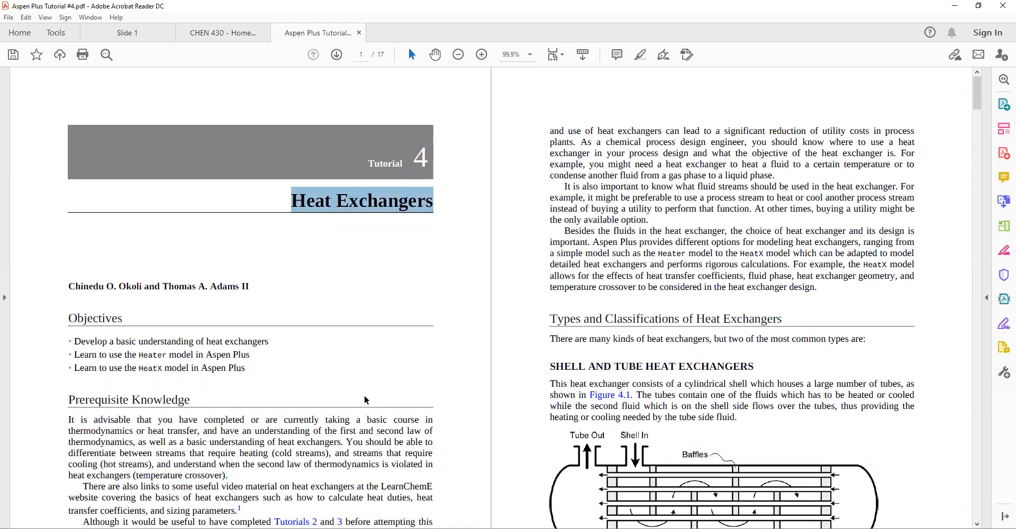
# Scroll through the tutorial's objectives, prerequisite knowledge and heat exchanger types sections
pyautogui.scroll(-2, 308, 333)
pyautogui.scroll(-1, 308, 333)
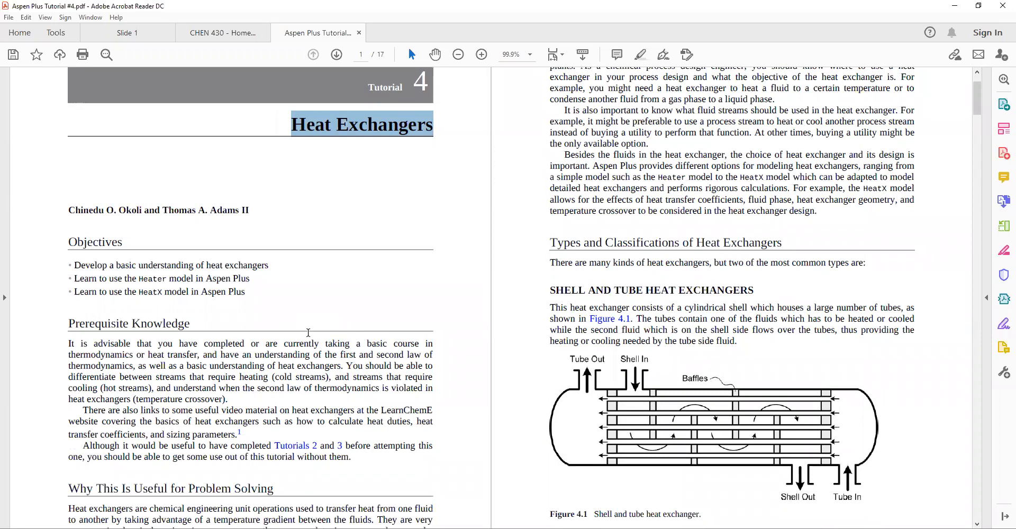
pyautogui.scroll(-2, 275, 301)
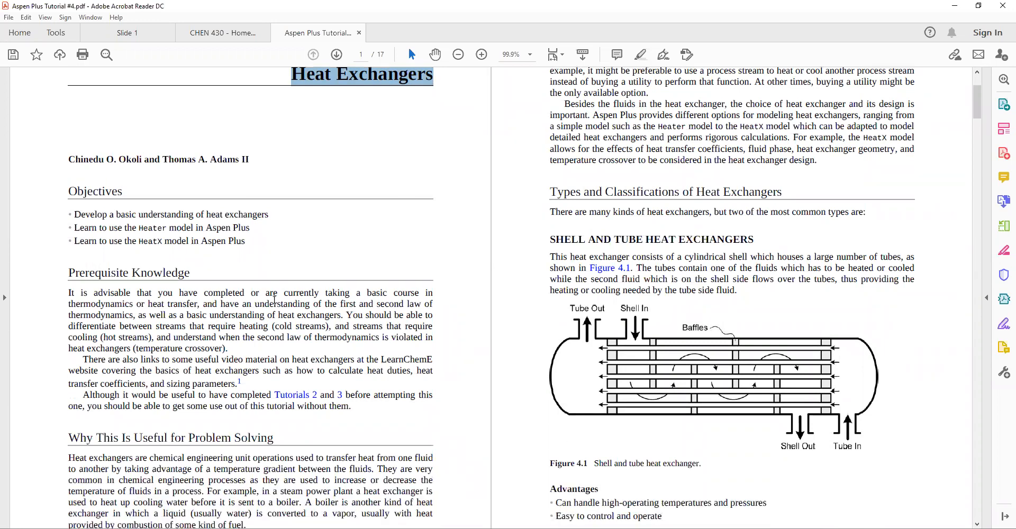
pyautogui.scroll(-2, 274, 299)
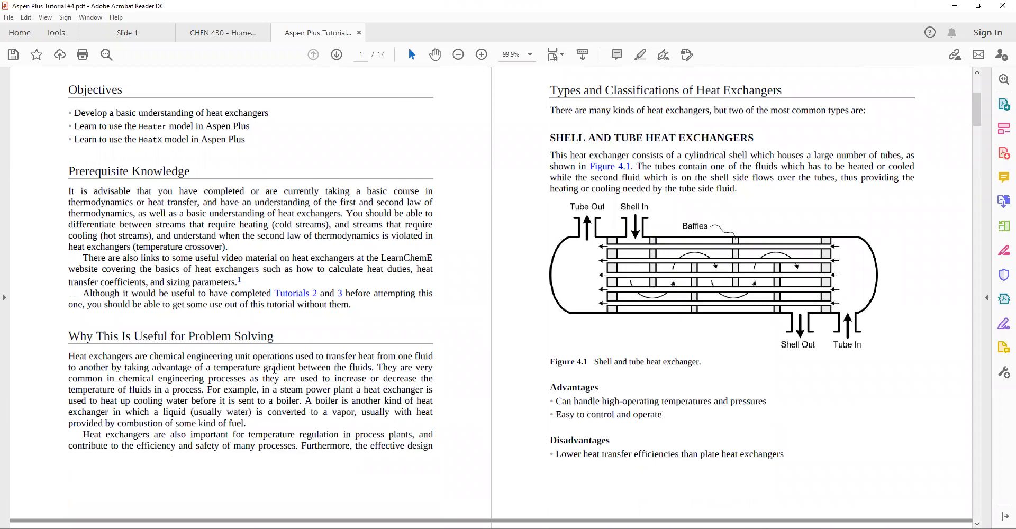
pyautogui.scroll(3, 274, 371)
pyautogui.click(341, 164)
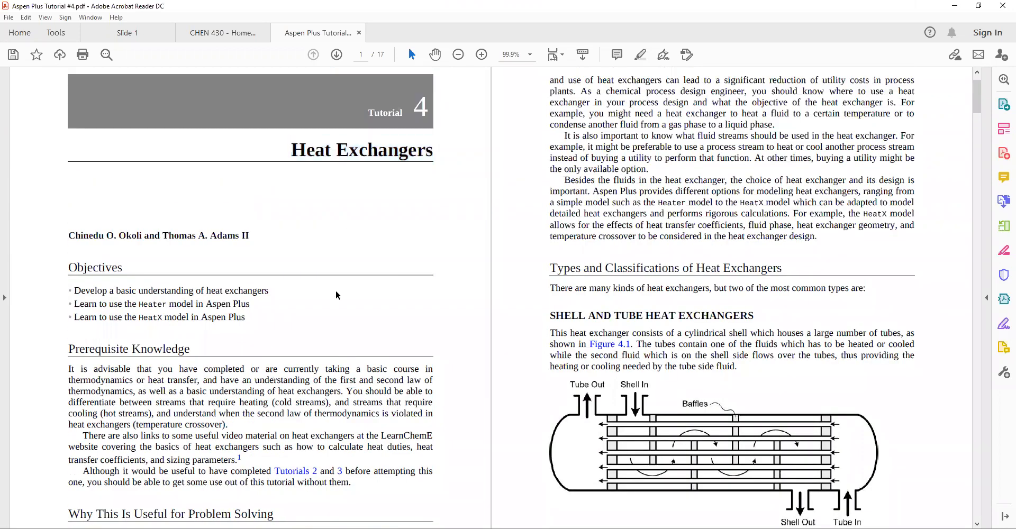
pyautogui.scroll(-3, 318, 371)
pyautogui.scroll(-16, 226, 212)
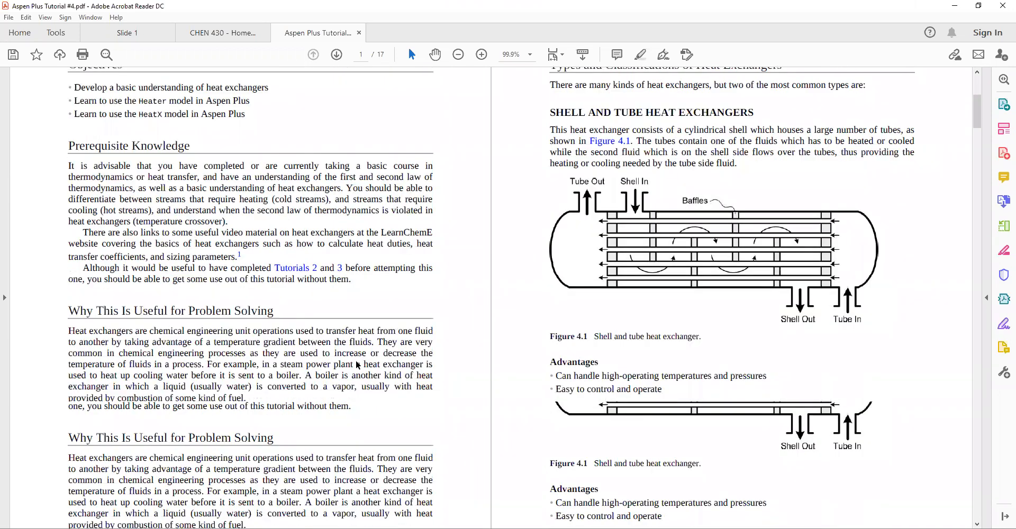
pyautogui.scroll(10, 321, 414)
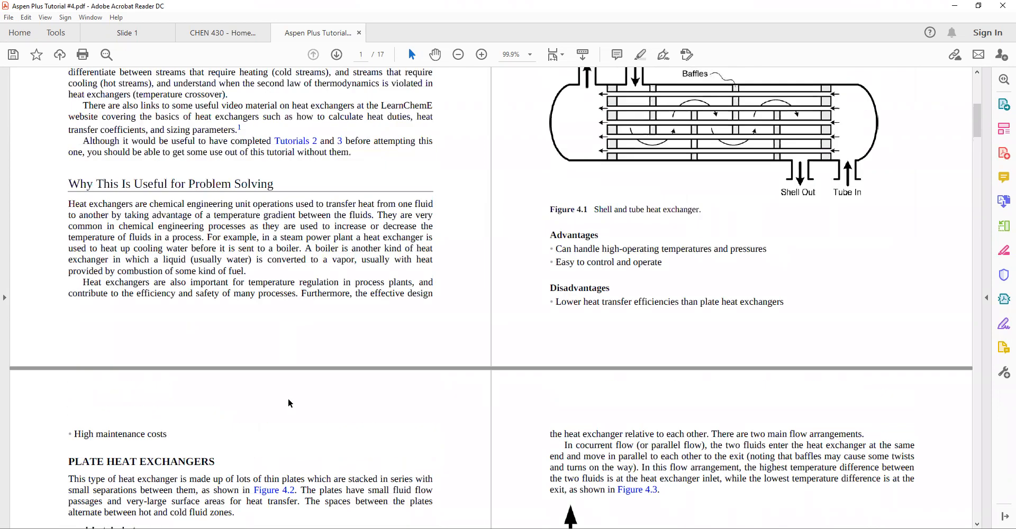
pyautogui.scroll(-3, 321, 414)
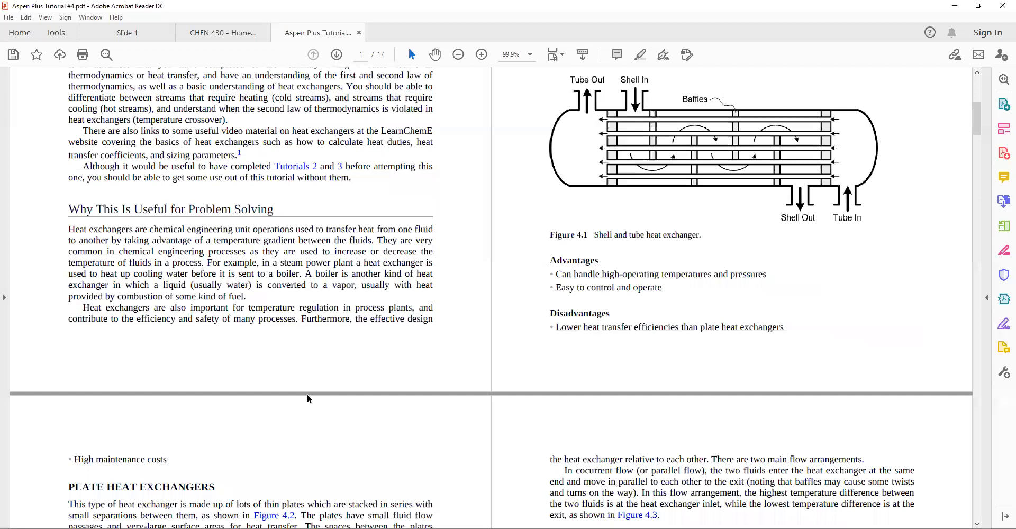
pyautogui.scroll(-8, 308, 397)
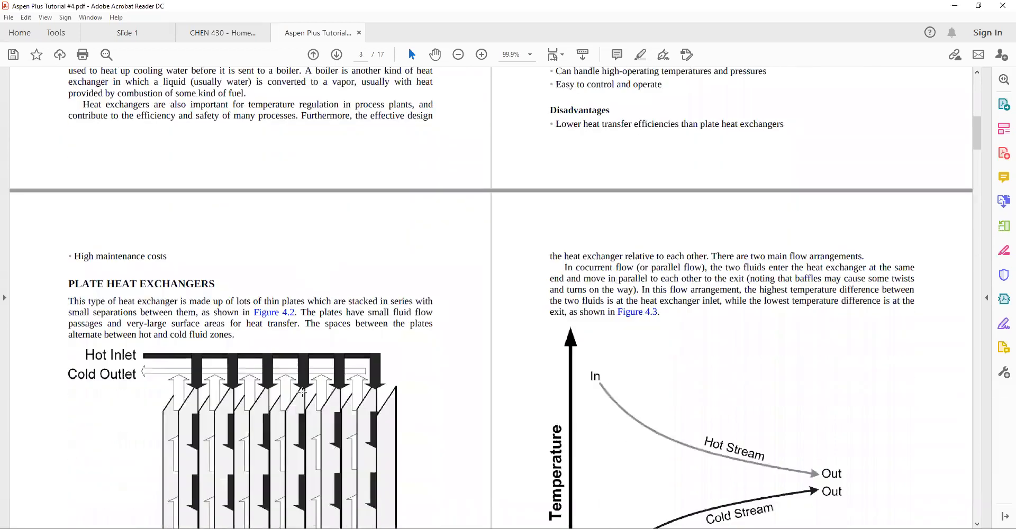
pyautogui.scroll(-10, 303, 392)
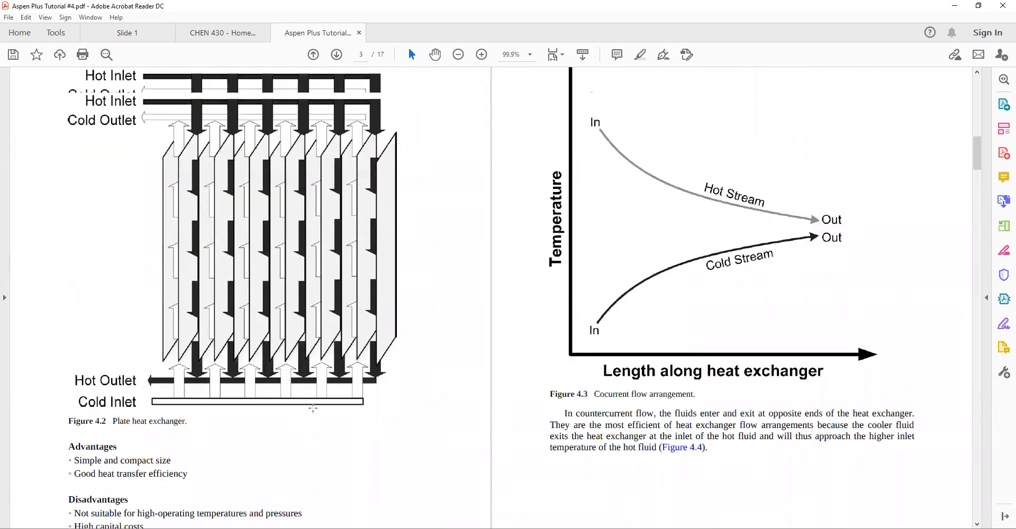
# Read the flow arrangement figures and the case study section of the heat exchanger tutorial
pyautogui.scroll(20, 313, 408)
pyautogui.scroll(-20, 310, 397)
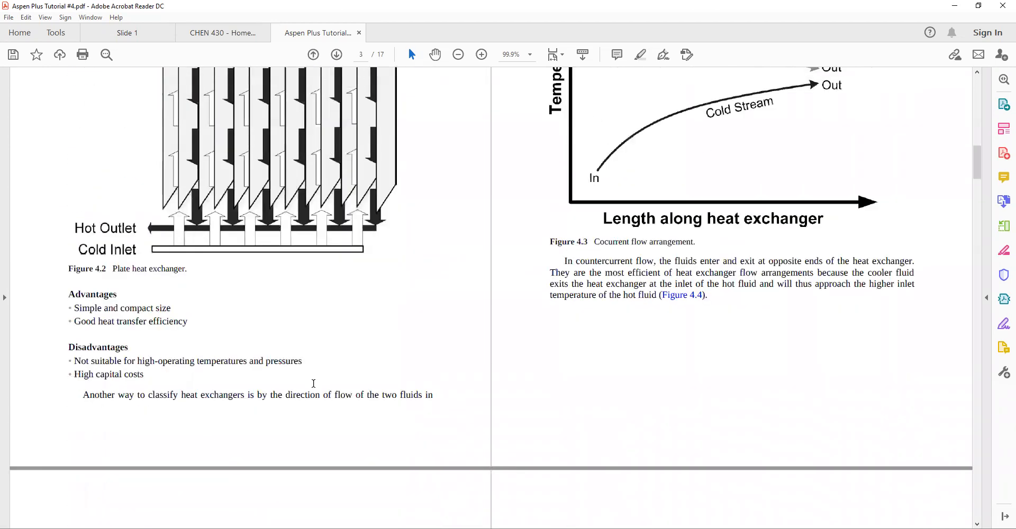
pyautogui.scroll(-8, 314, 383)
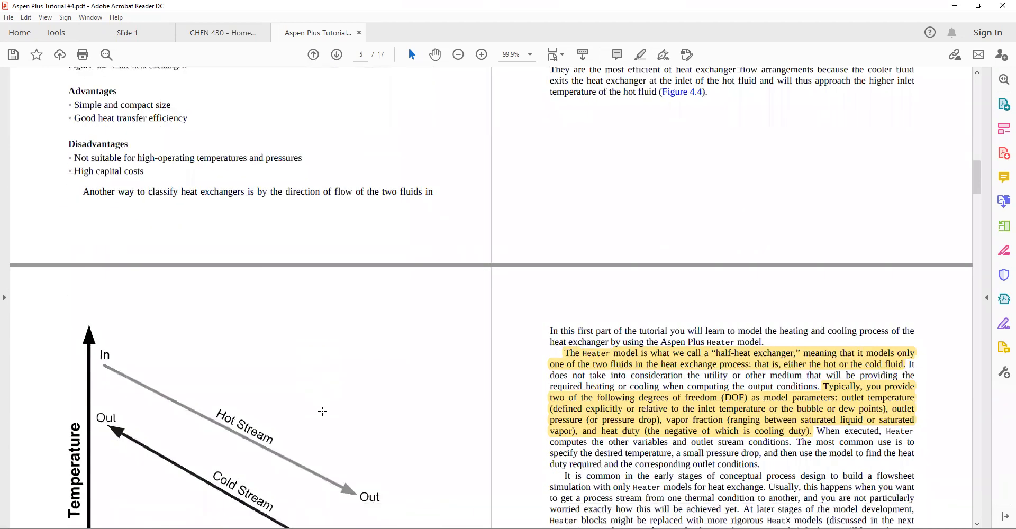
pyautogui.scroll(10, 322, 411)
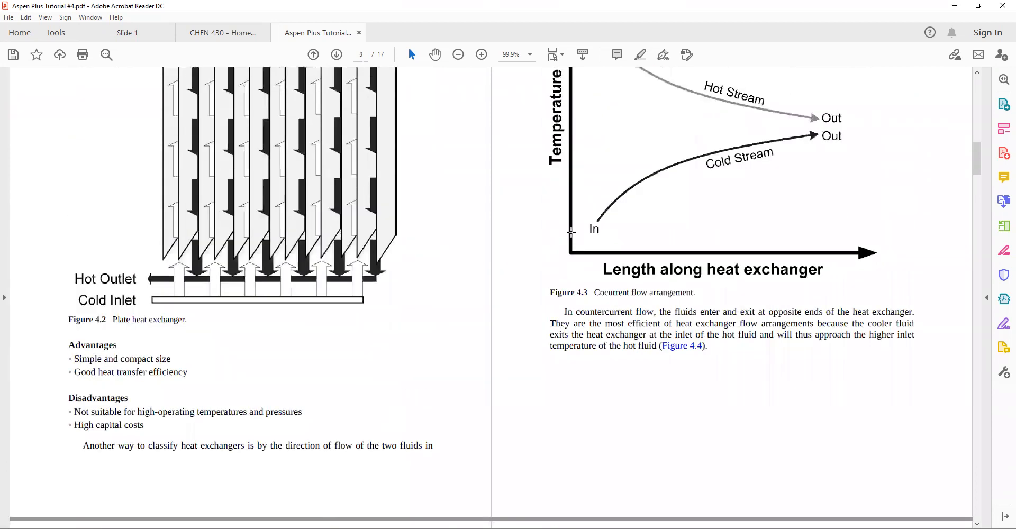
pyautogui.scroll(4, 571, 232)
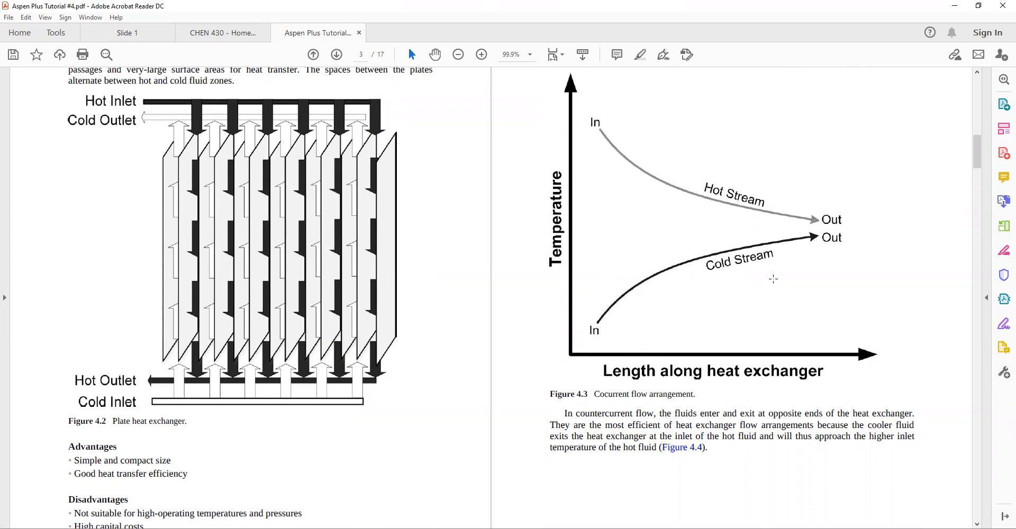
pyautogui.click(812, 222)
pyautogui.click(814, 222)
pyautogui.scroll(-1, 599, 236)
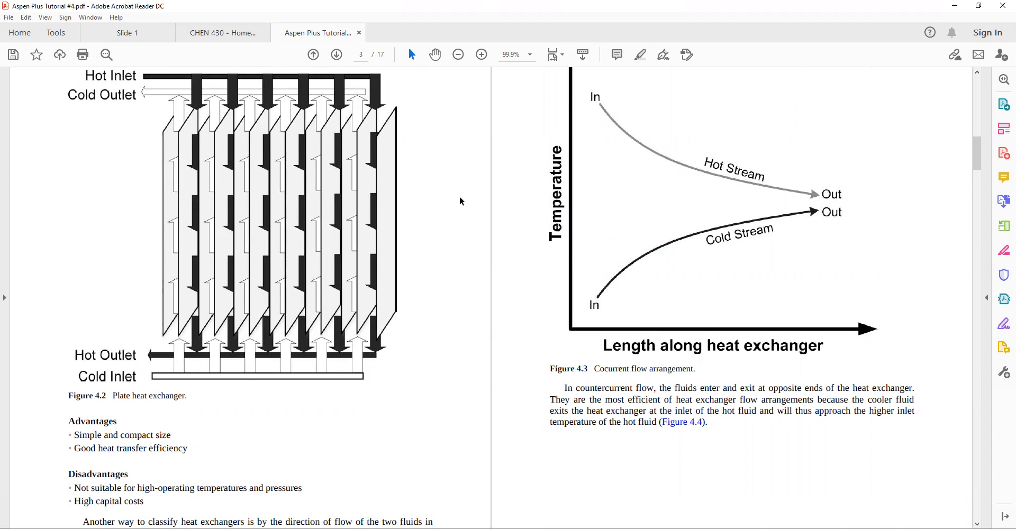
pyautogui.scroll(-3, 403, 251)
pyautogui.scroll(-20, 404, 251)
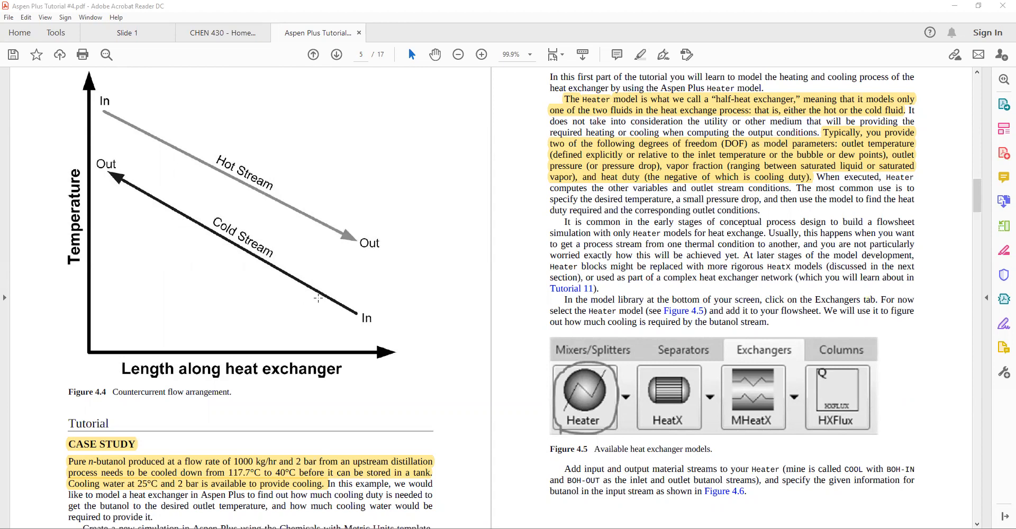
pyautogui.scroll(-3, 318, 298)
pyautogui.scroll(-3, 253, 373)
pyautogui.scroll(5, 203, 163)
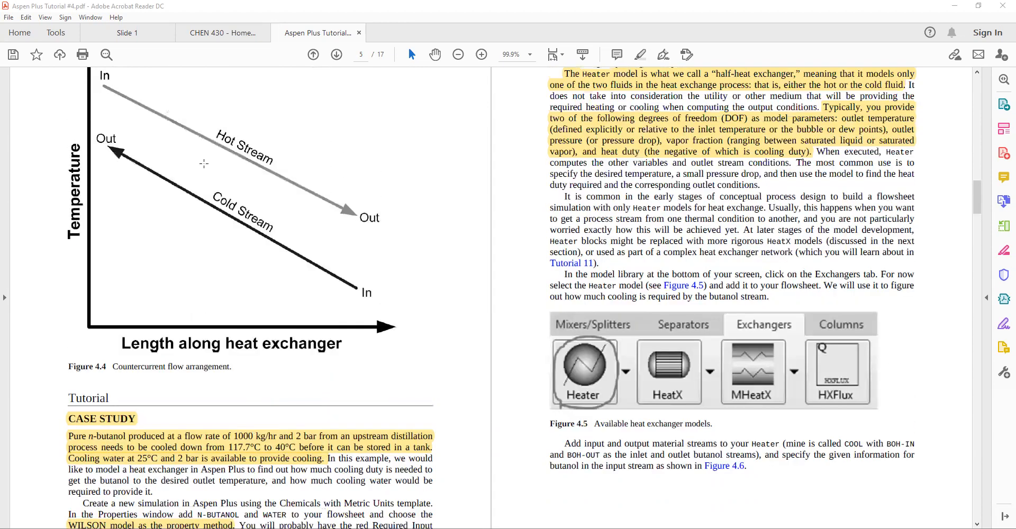
pyautogui.scroll(-4, 182, 350)
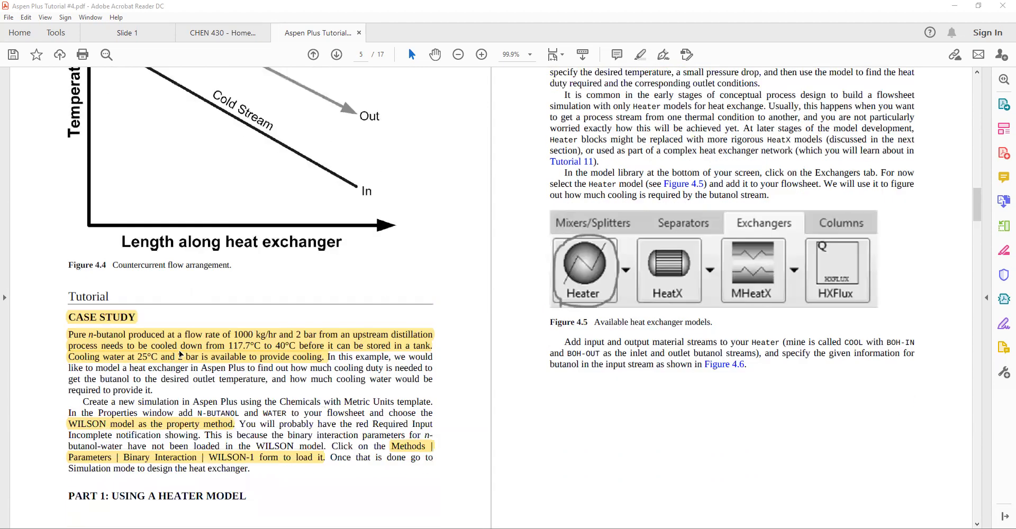
# Zoom the tutorial page in, settling at 150%
pyautogui.click(45, 17)
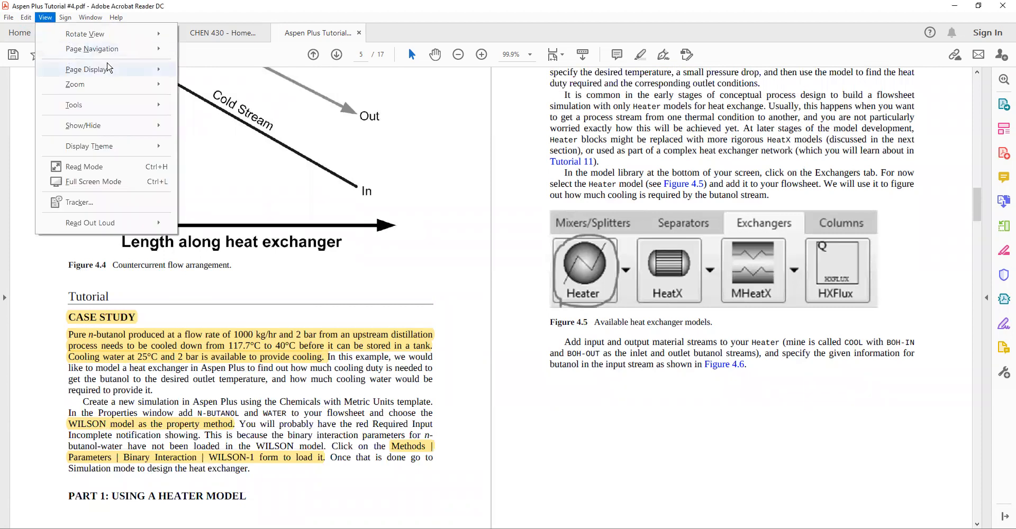
pyautogui.moveTo(106, 70)
pyautogui.click(245, 88)
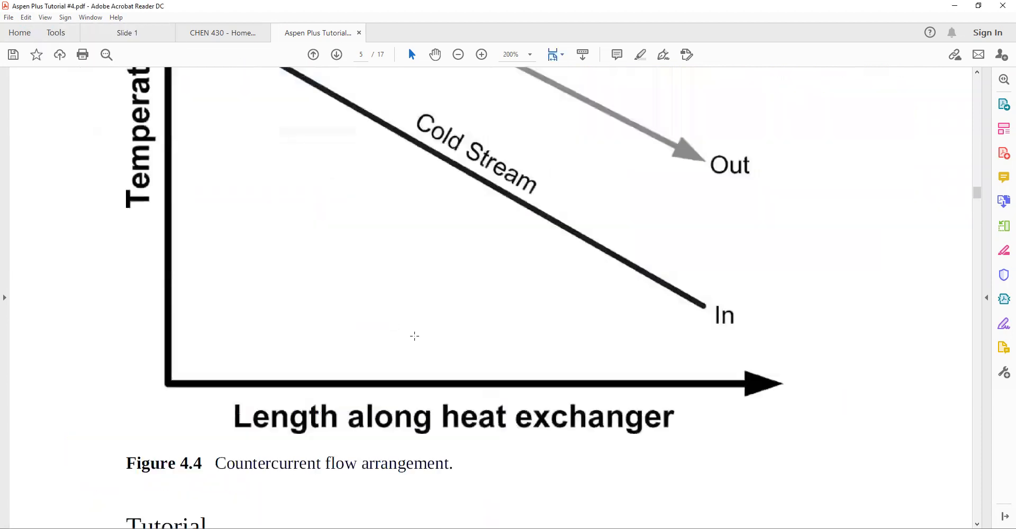
pyautogui.scroll(1, 417, 330)
pyautogui.click(459, 55)
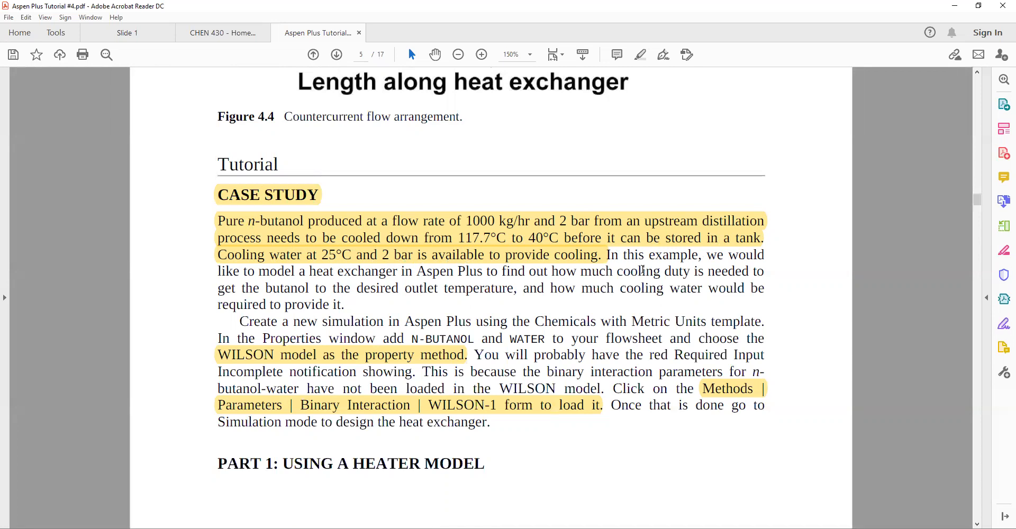
# Read the case study instructions for creating the new simulation
pyautogui.scroll(-1, 273, 323)
pyautogui.moveTo(241, 272); pyautogui.dragTo(470, 271)
pyautogui.click(601, 280)
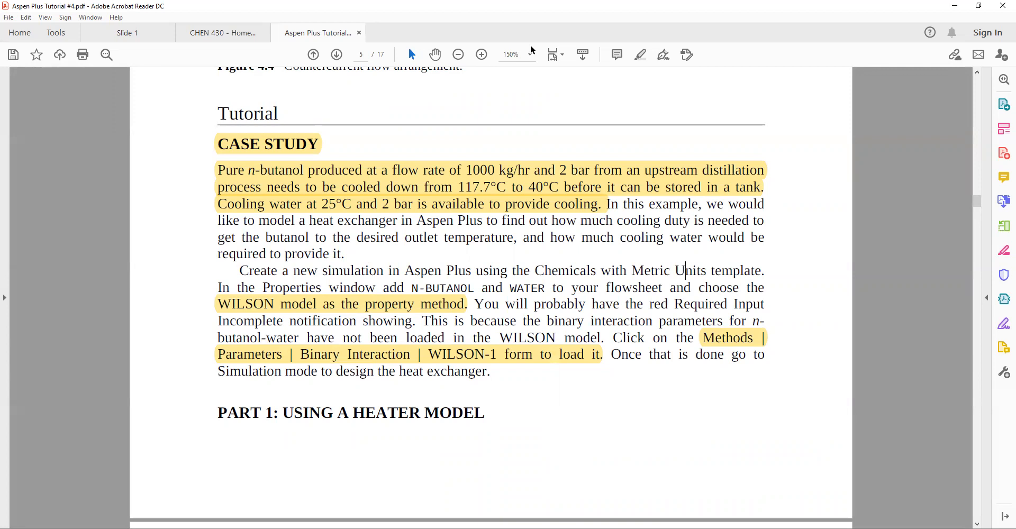
# Switch to Aspen Plus and set the global unit set to MET in the Setup specifications
pyautogui.hotkey('alt', 'Tab')
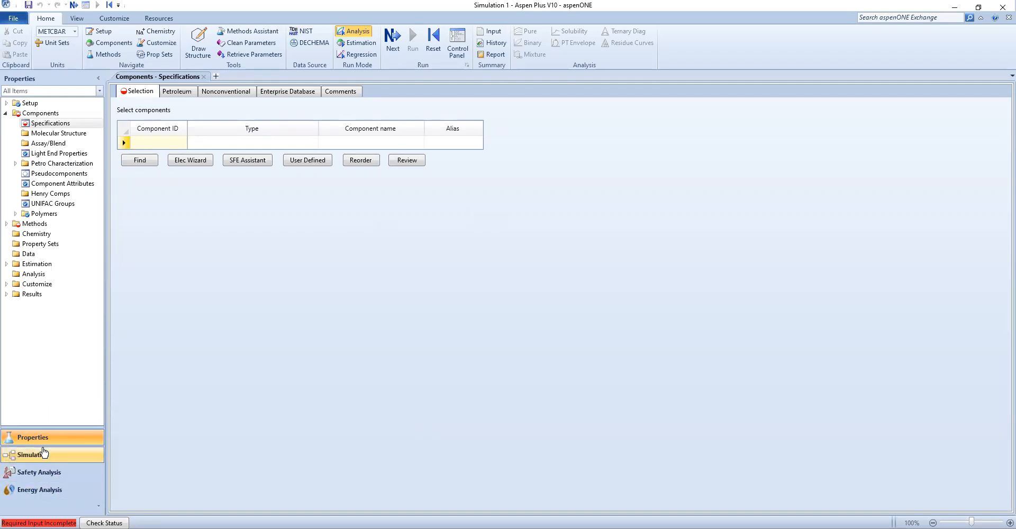
pyautogui.click(7, 104)
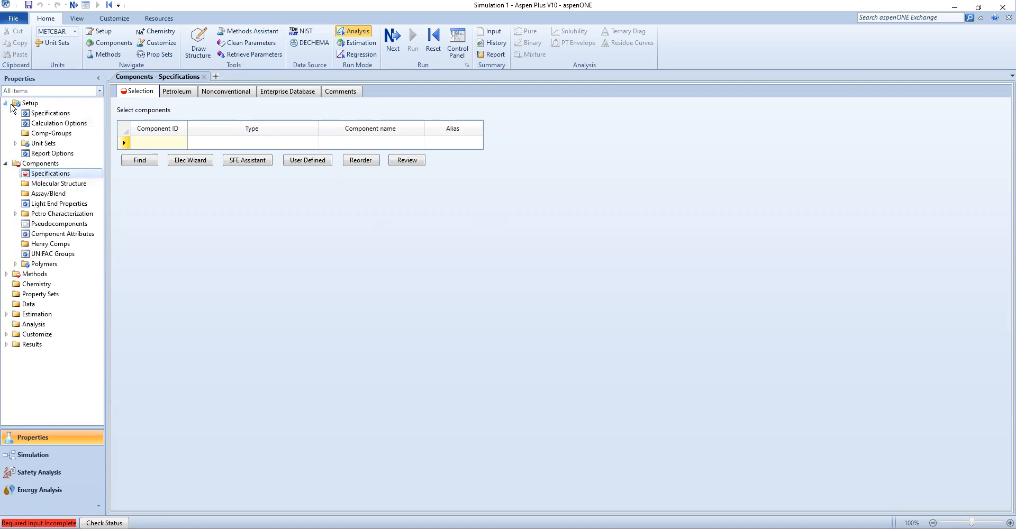
pyautogui.click(37, 114)
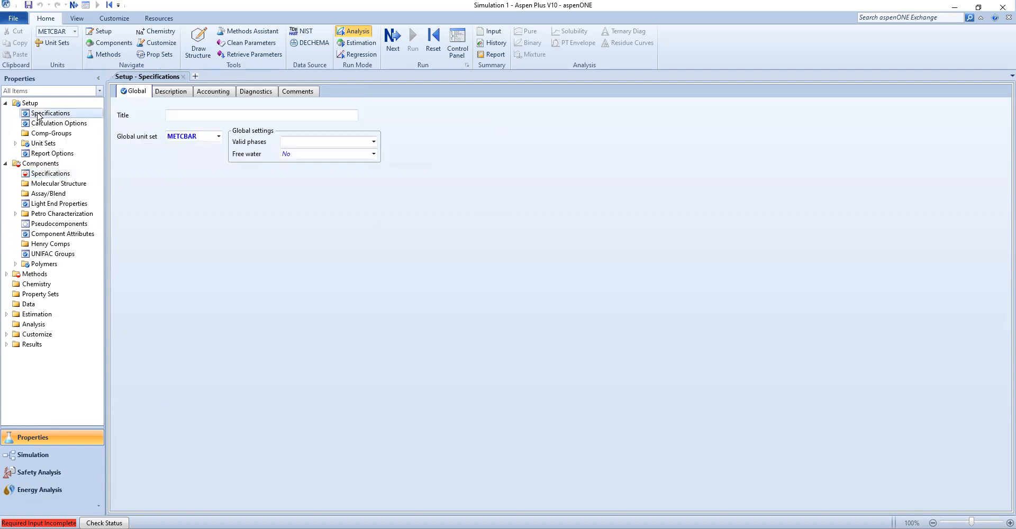
pyautogui.click(213, 137)
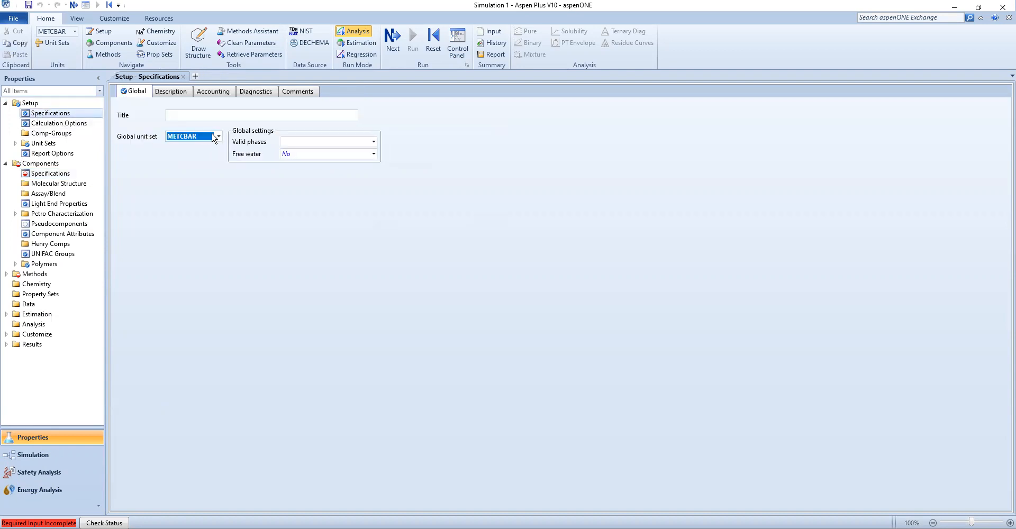
pyautogui.click(218, 136)
pyautogui.click(191, 158)
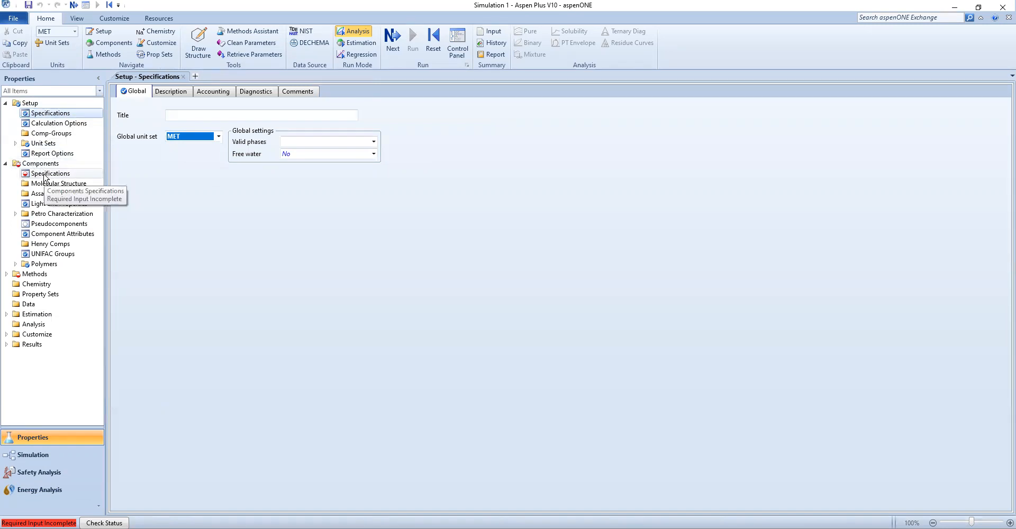
# Open the component specifications and launch the Find Compounds search
pyautogui.click(6, 164)
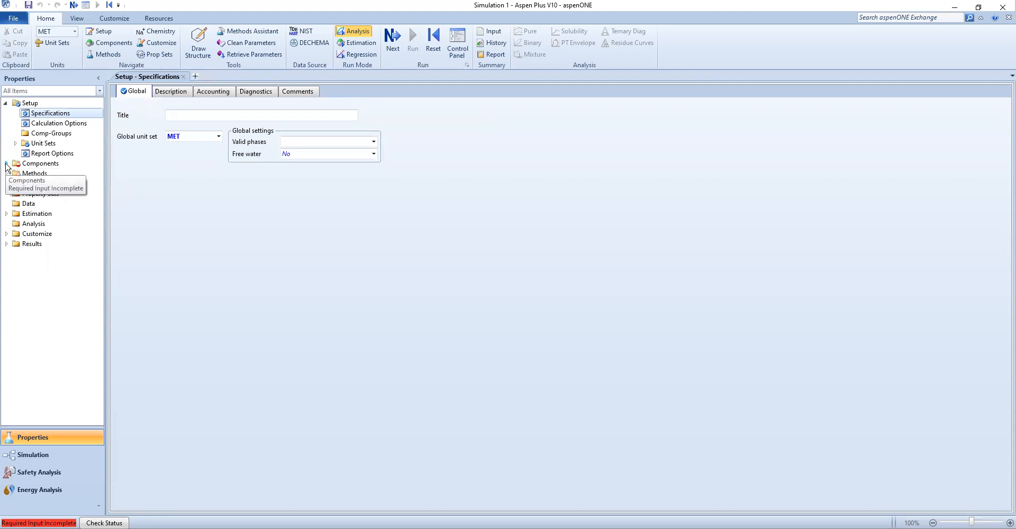
pyautogui.click(6, 164)
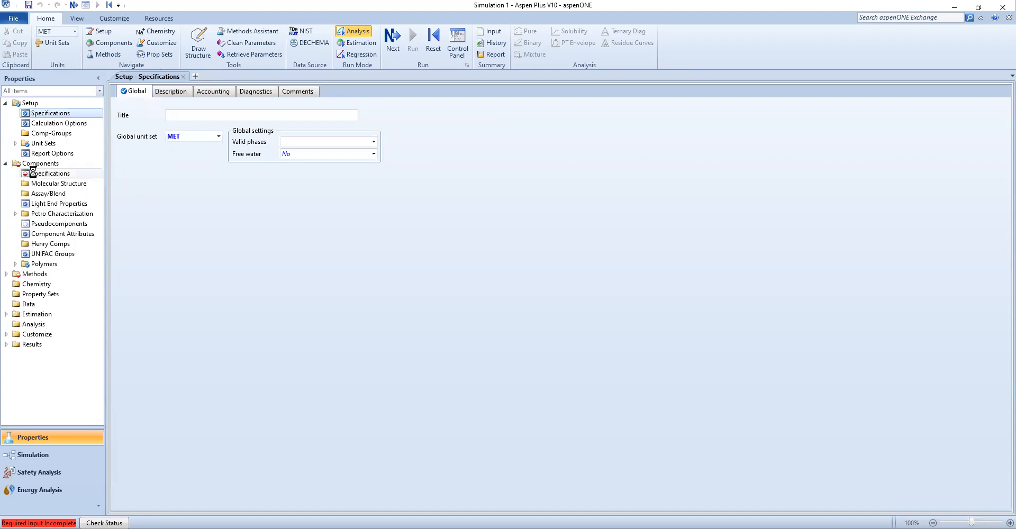
pyautogui.click(33, 173)
pyautogui.click(151, 144)
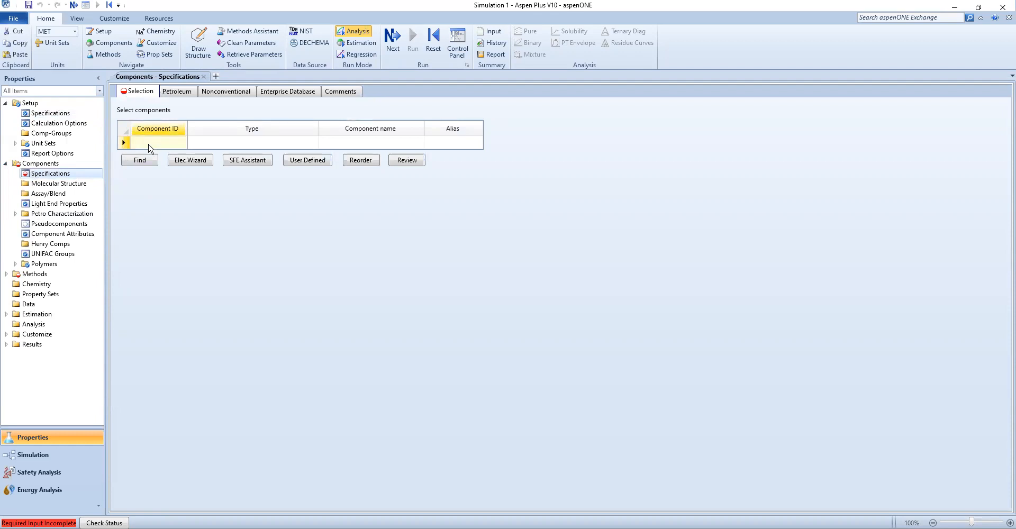
pyautogui.click(136, 167)
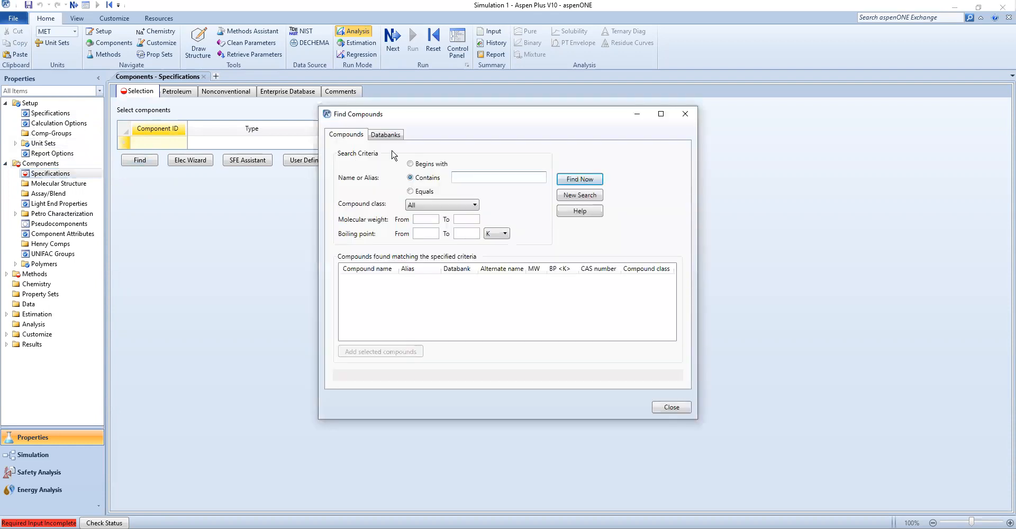
# Search for n-butanol, add N-BUTANOL to the component list, and enter WATER as the second component
pyautogui.write('butanol')
pyautogui.press('Home')
pyautogui.write('n-')
pyautogui.press('Return')
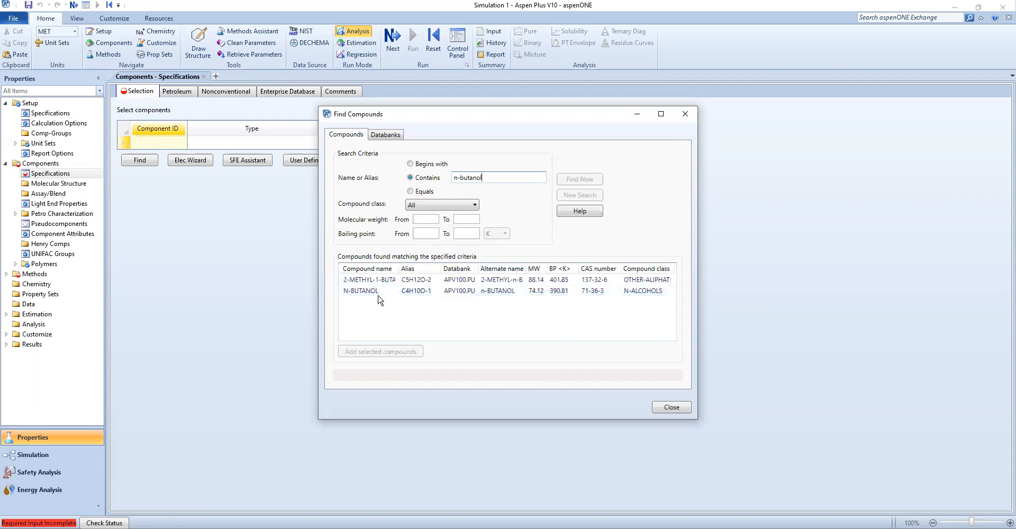
pyautogui.click(380, 294)
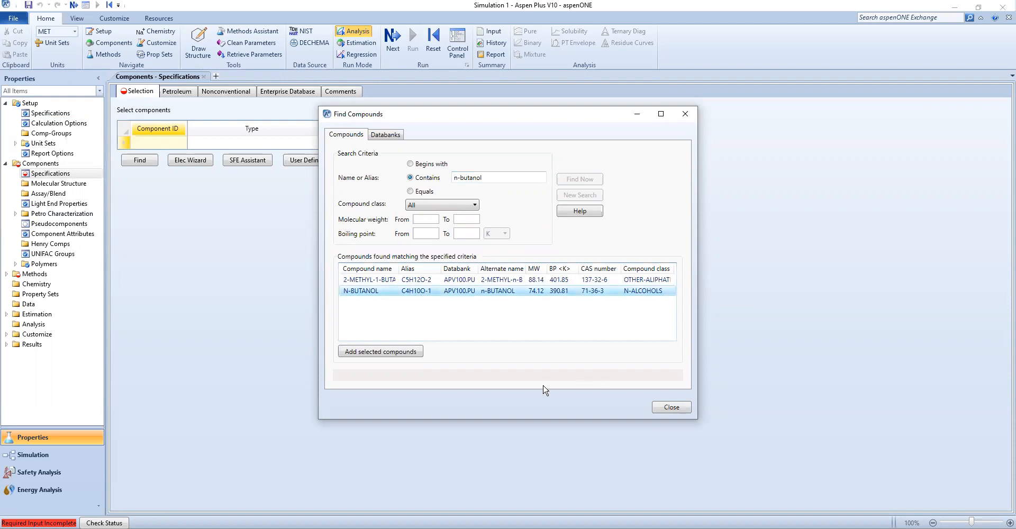
pyautogui.click(378, 355)
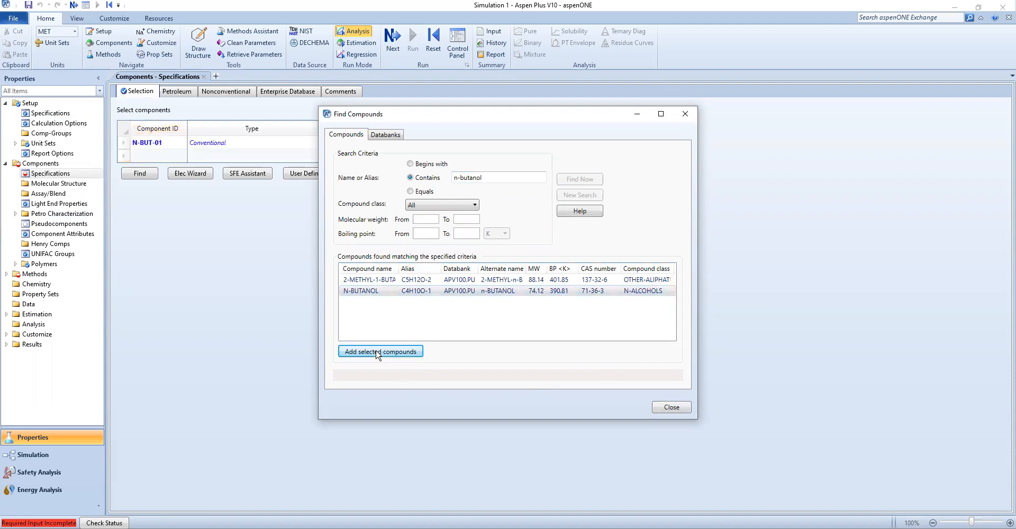
pyautogui.click(670, 408)
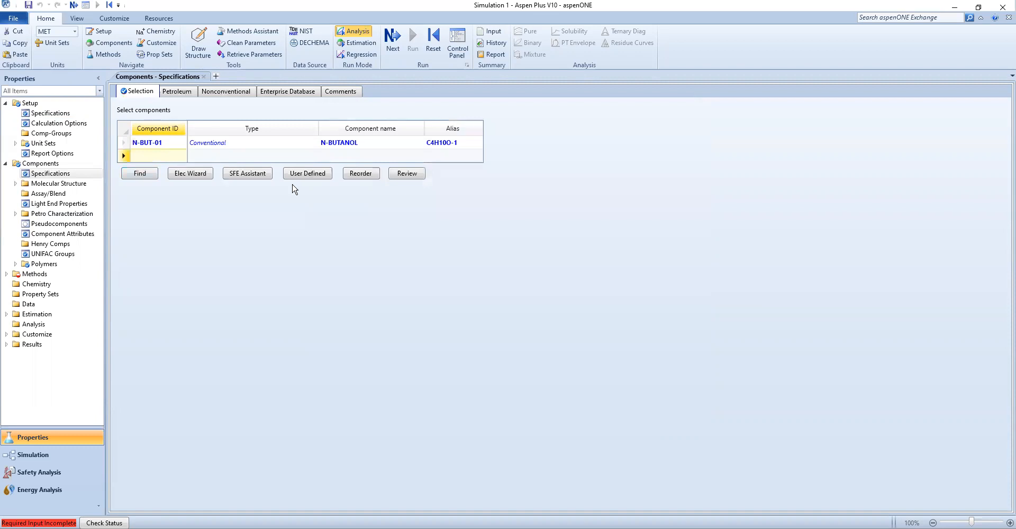
pyautogui.write('WATER')
pyautogui.press('Return')
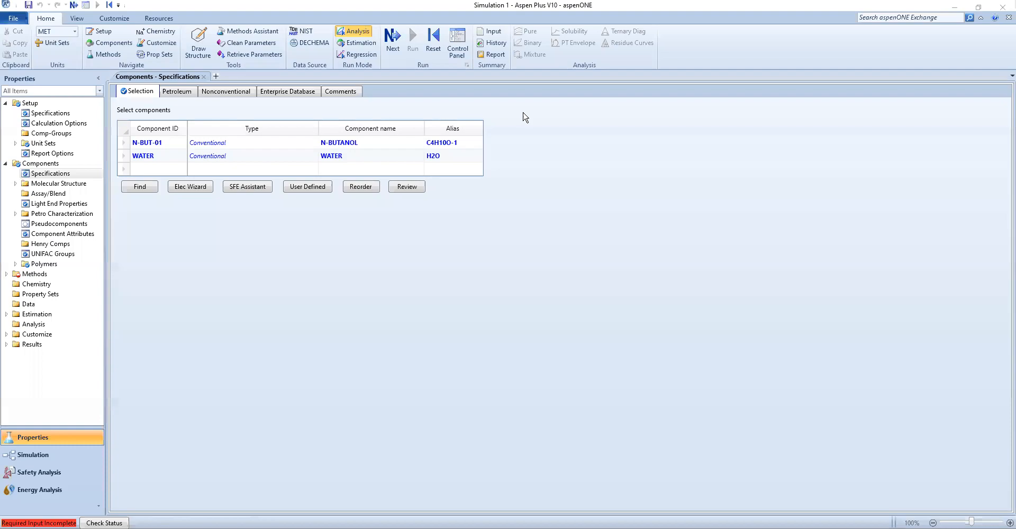
# Switch to the tutorial PDF and read the instructions on choosing the WILSON method and loading binary interaction parameters
pyautogui.hotkey('alt', 'Tab')
pyautogui.moveTo(650, 227)
pyautogui.mouseDown()
pyautogui.moveTo(745, 229)
pyautogui.moveTo(317, 249)
pyautogui.moveTo(551, 245)
pyautogui.mouseUp()
pyautogui.click(457, 264)
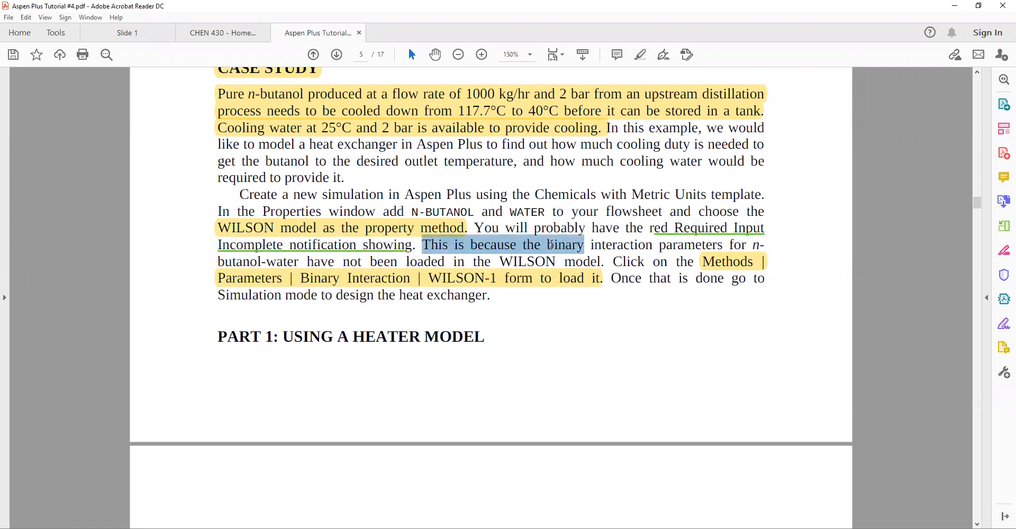
pyautogui.moveTo(645, 246); pyautogui.dragTo(617, 267)
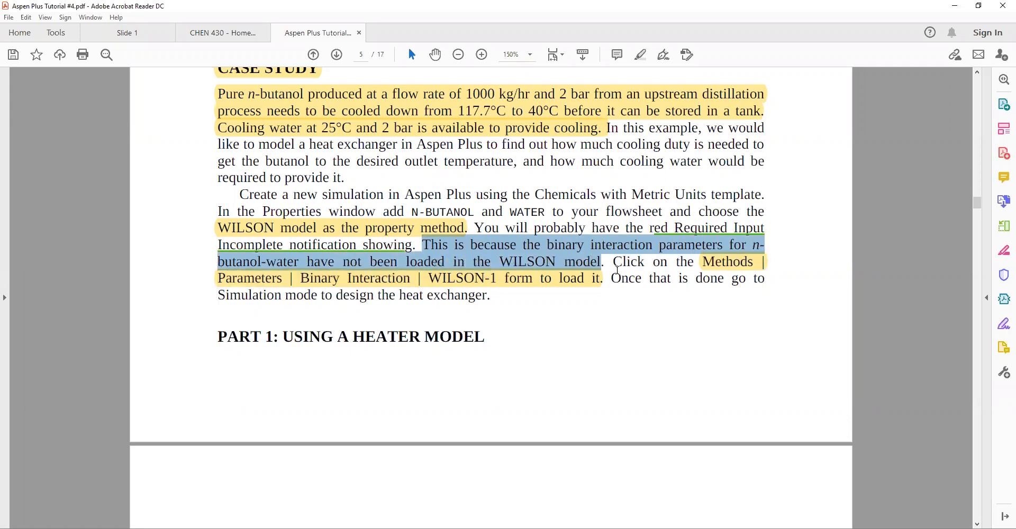
pyautogui.click(645, 257)
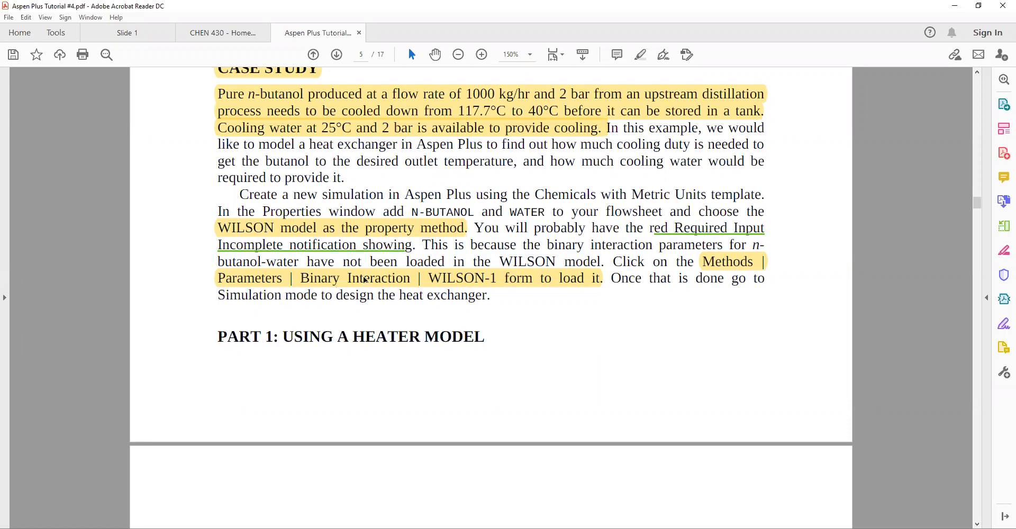
pyautogui.click(600, 27)
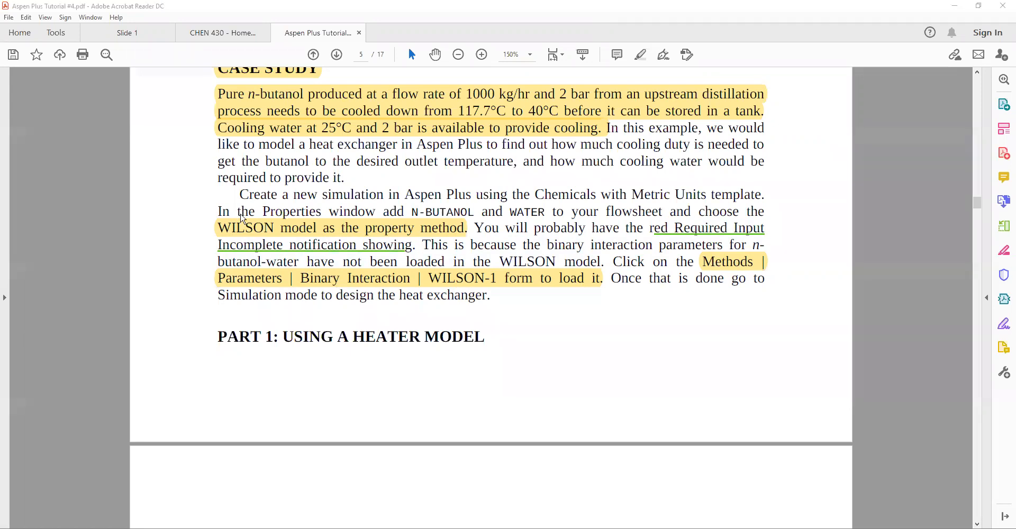
# Switch to Aspen Plus and set the base property method to WILSON in the Methods specifications
pyautogui.hotkey('alt', 'Tab')
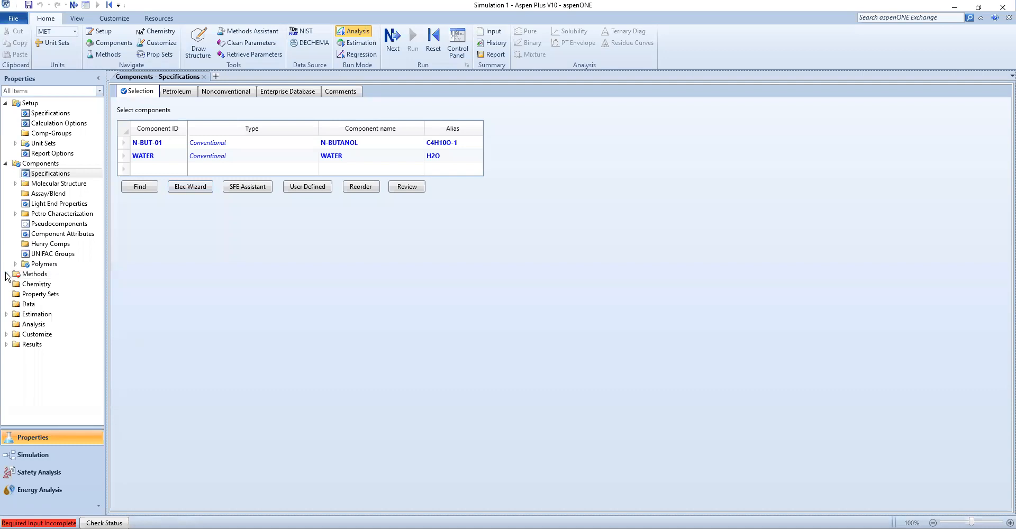
pyautogui.click(6, 275)
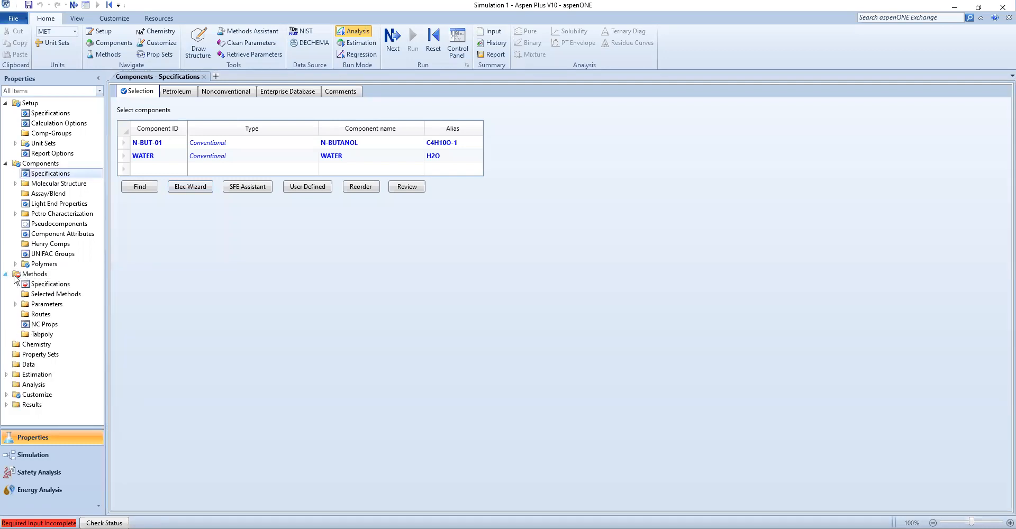
pyautogui.click(40, 288)
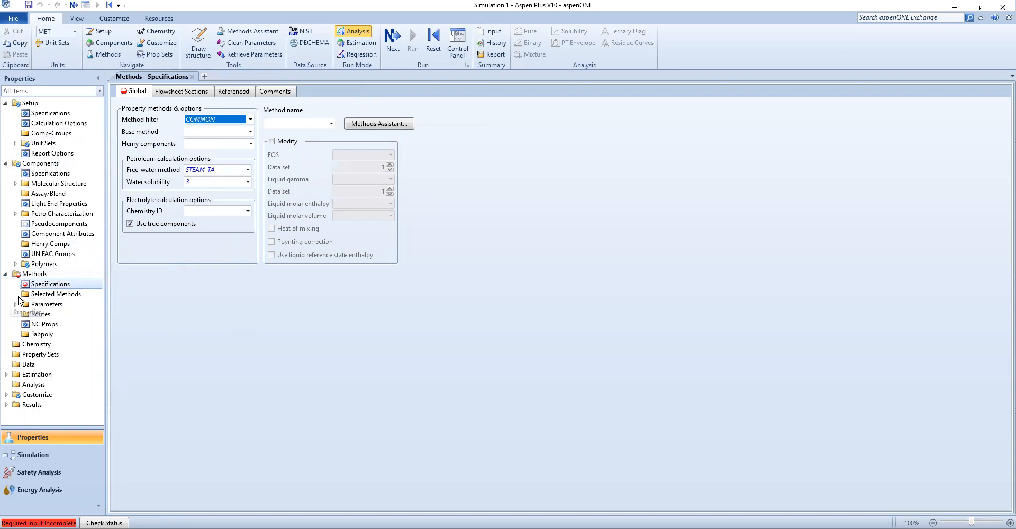
pyautogui.click(250, 132)
pyautogui.scroll(-3, 214, 268)
pyautogui.click(204, 274)
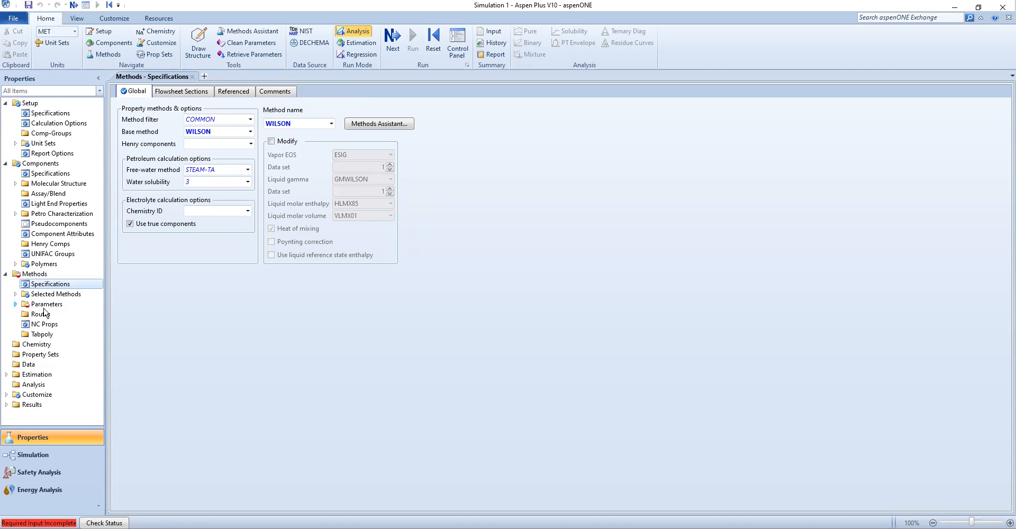
# Open the Binary Interaction parameters under Methods to load the WILSON-1 binary parameters for n-butanol and water
pyautogui.click(14, 306)
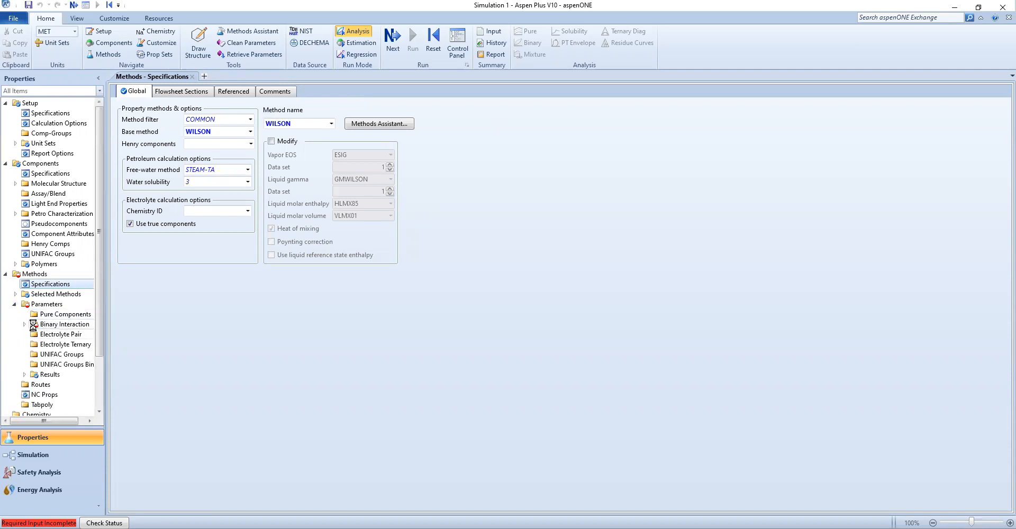
pyautogui.click(33, 326)
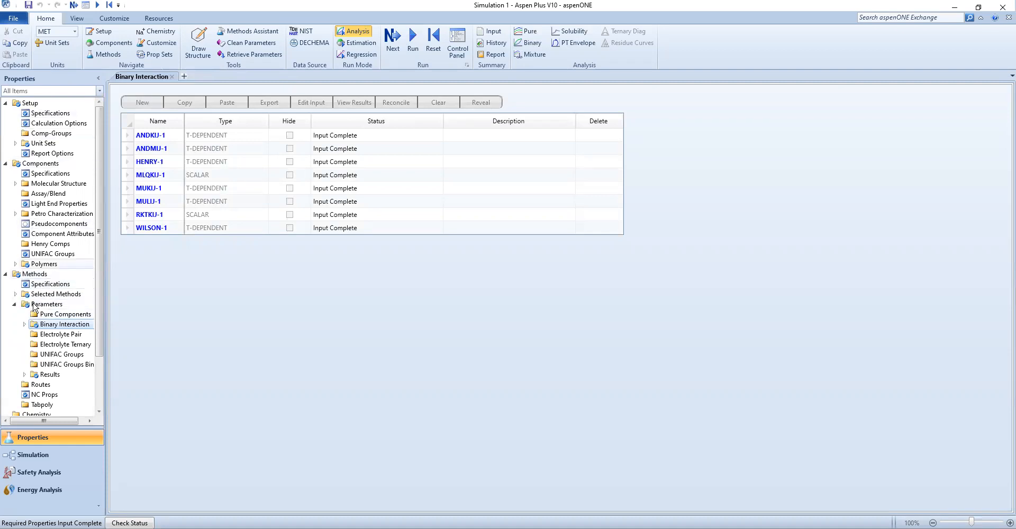
pyautogui.click(5, 274)
pyautogui.click(6, 164)
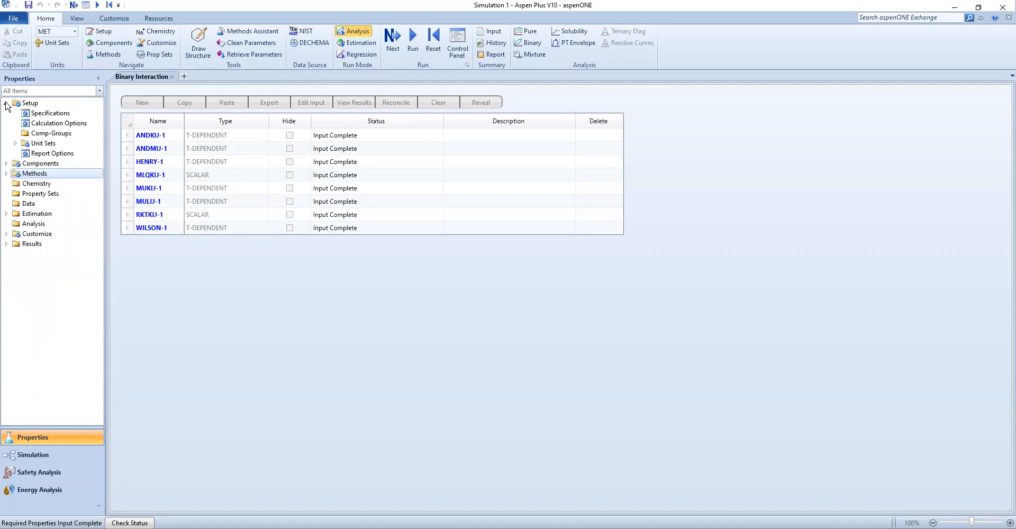
# Review the component and property method specifications in the navigation tree
pyautogui.click(6, 103)
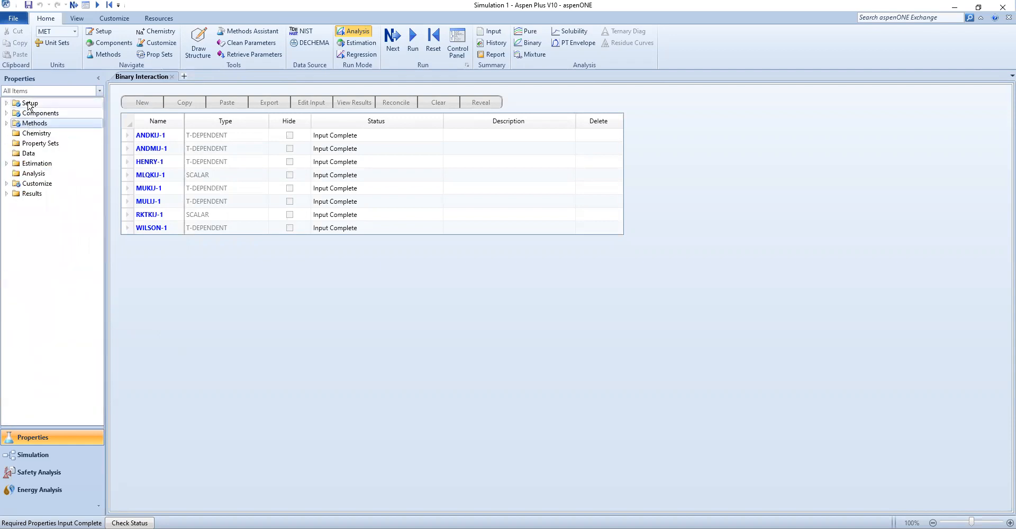
pyautogui.click(6, 123)
pyautogui.click(5, 113)
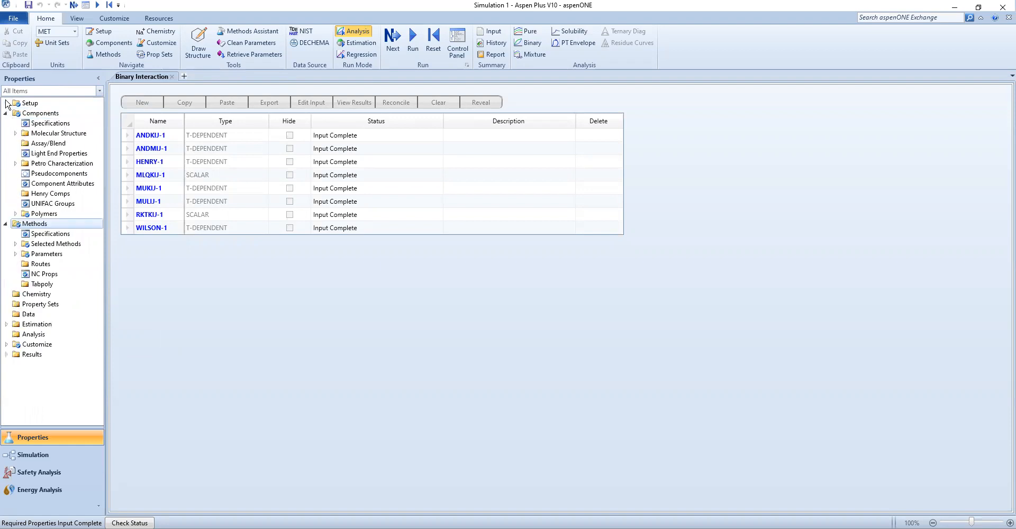
pyautogui.click(6, 103)
pyautogui.click(47, 175)
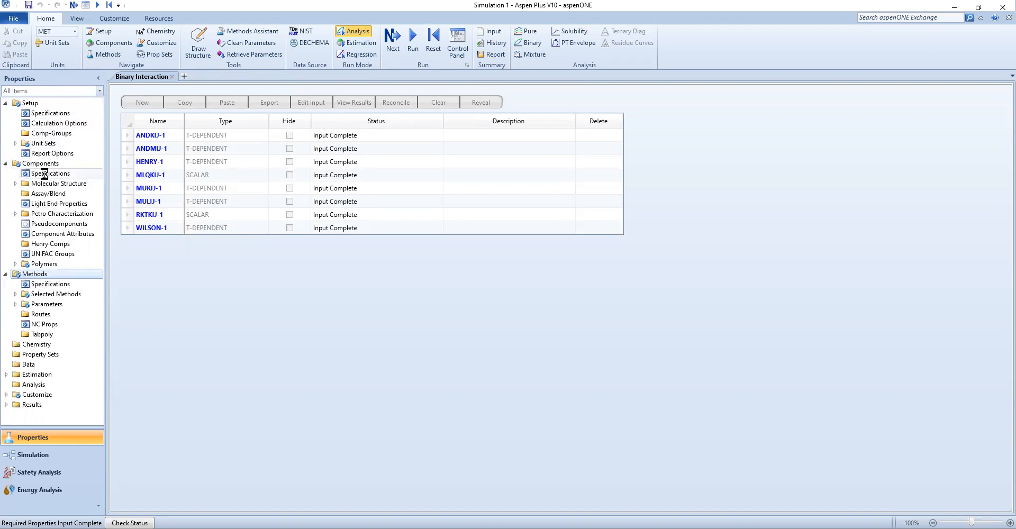
pyautogui.click(46, 285)
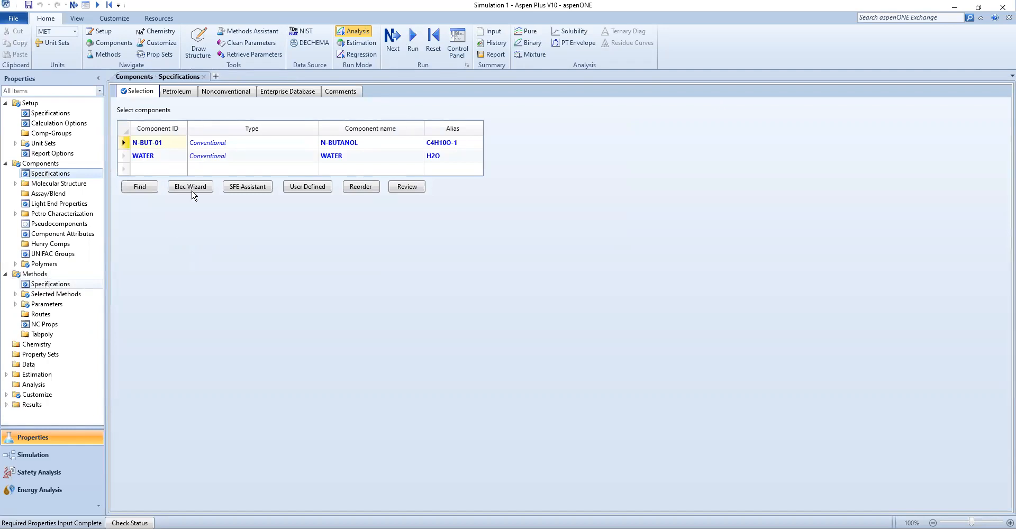
pyautogui.click(90, 284)
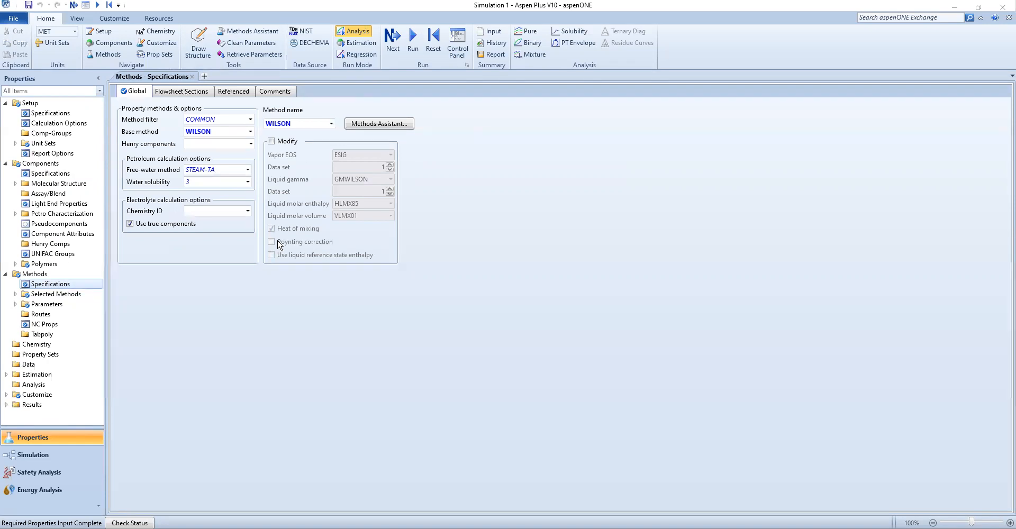
# Switch to the tutorial PDF and read the Part 1 introduction to the Heater model
pyautogui.hotkey('alt', 'Tab')
pyautogui.scroll(-1, 249, 295)
pyautogui.scroll(-2, 247, 247)
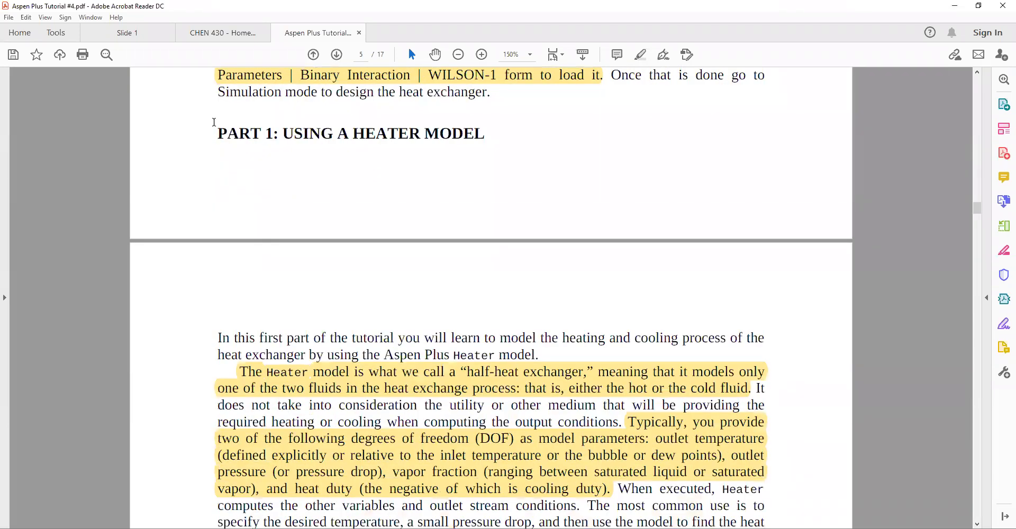
pyautogui.moveTo(218, 133); pyautogui.dragTo(496, 132)
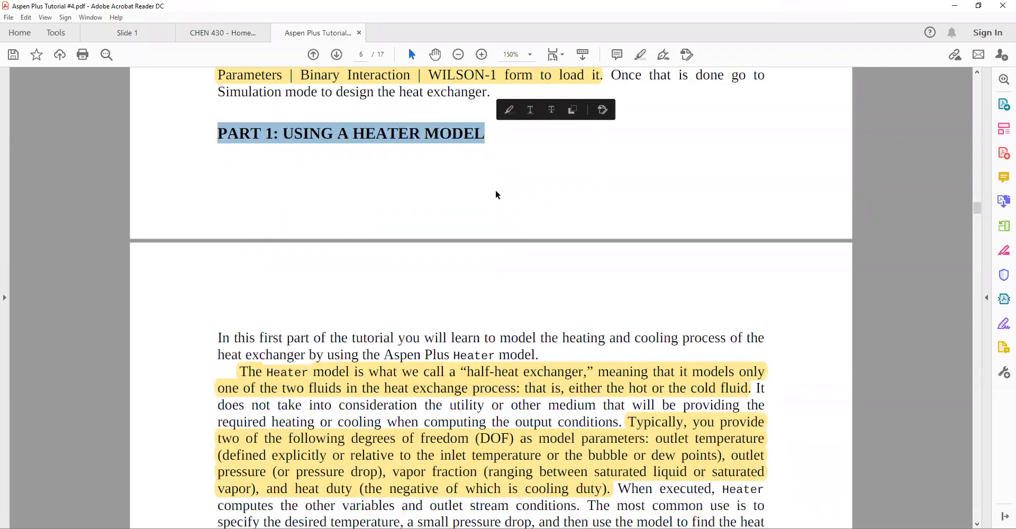
pyautogui.click(240, 303)
pyautogui.scroll(-2, 243, 291)
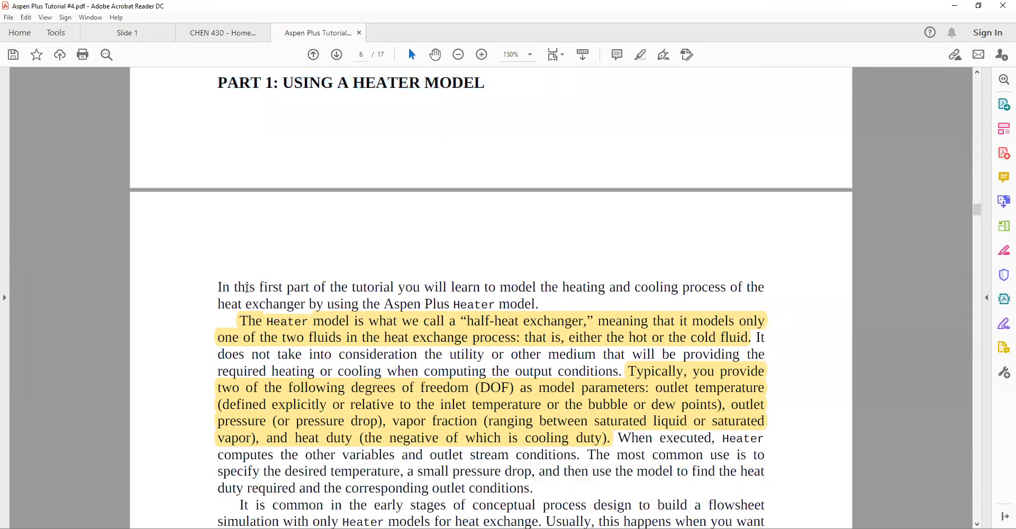
pyautogui.scroll(5, 339, 296)
pyautogui.scroll(-6, 356, 362)
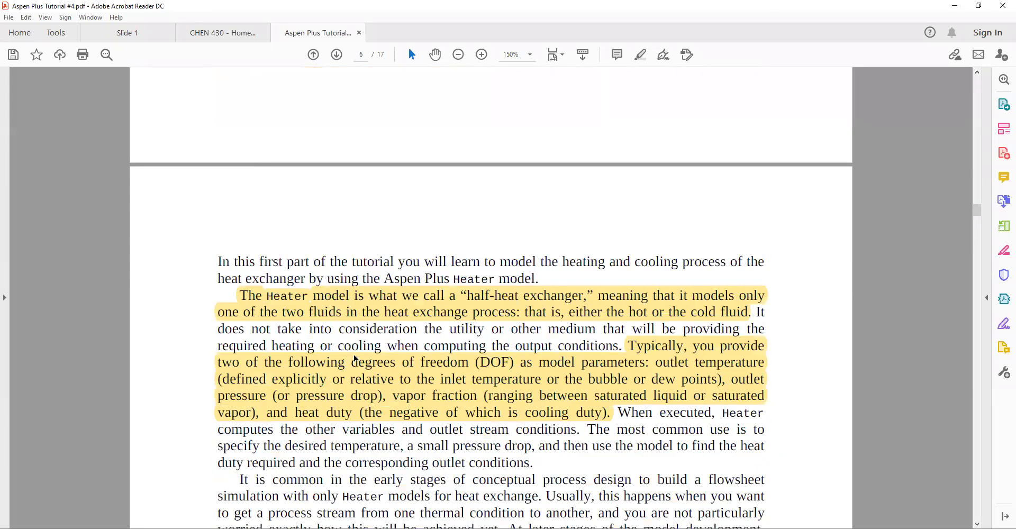
pyautogui.scroll(-11, 345, 378)
pyautogui.scroll(11, 344, 377)
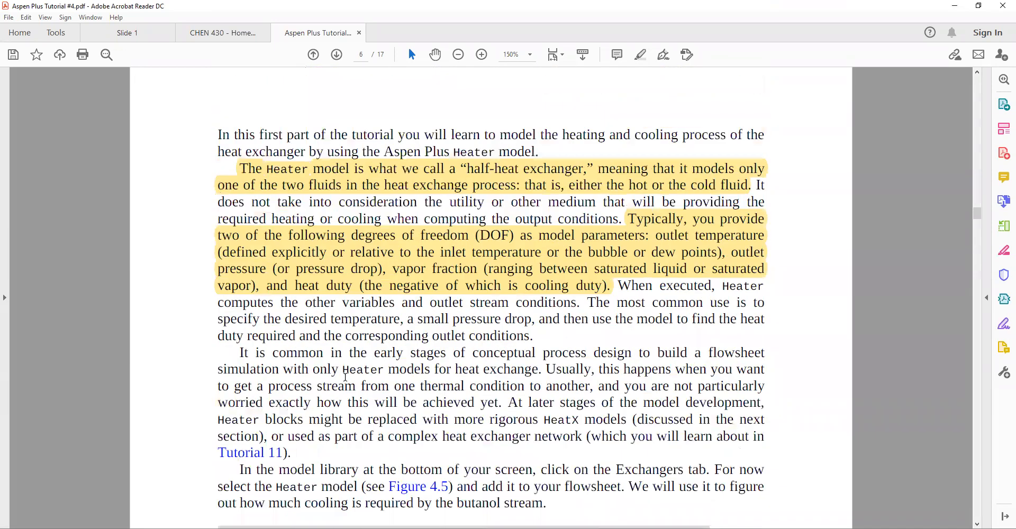
pyautogui.scroll(-11, 268, 456)
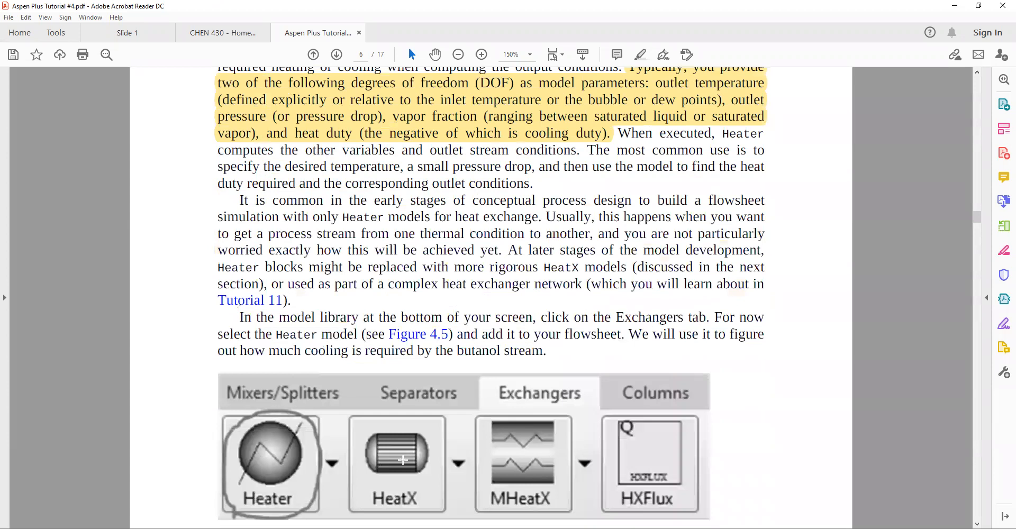
pyautogui.scroll(5, 375, 456)
pyautogui.scroll(-1, 358, 447)
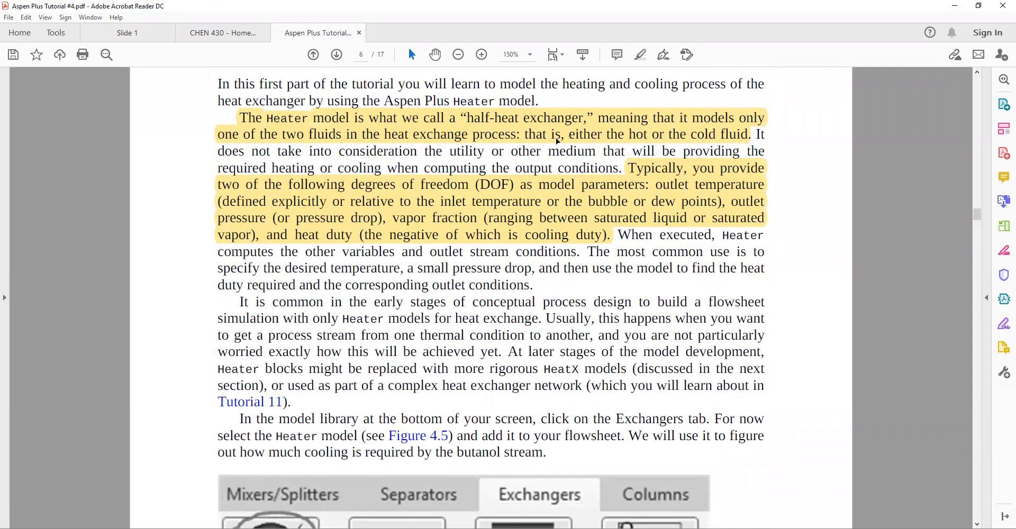
pyautogui.scroll(-5, 557, 140)
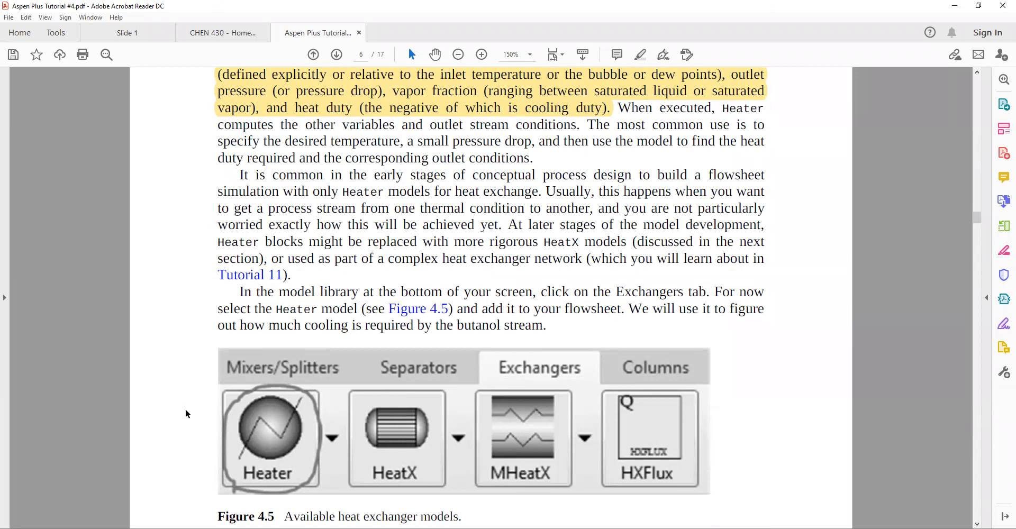
pyautogui.scroll(3, 322, 274)
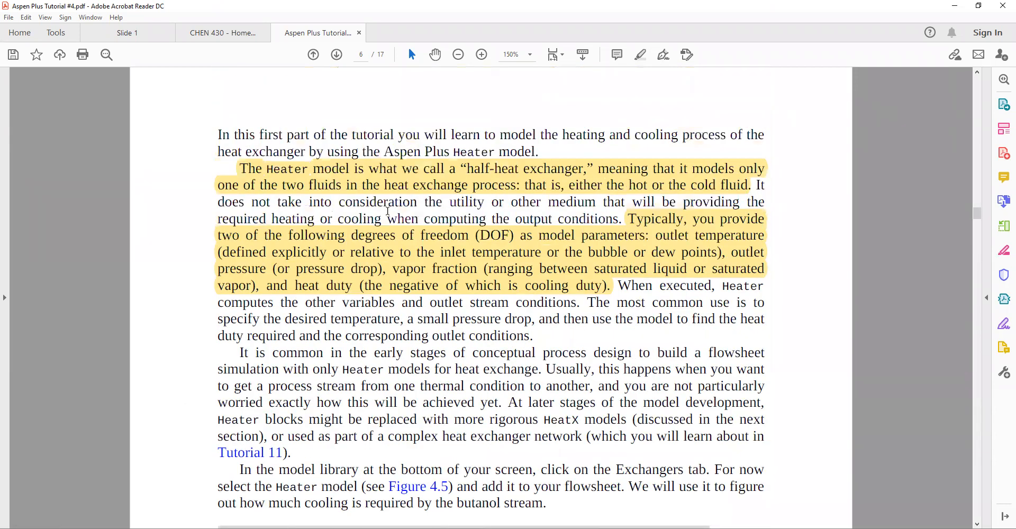
# Read the instructions for adding the Heater block, the butanol feed conditions and the cooler specifications
pyautogui.scroll(-3, 231, 367)
pyautogui.scroll(2, 618, 157)
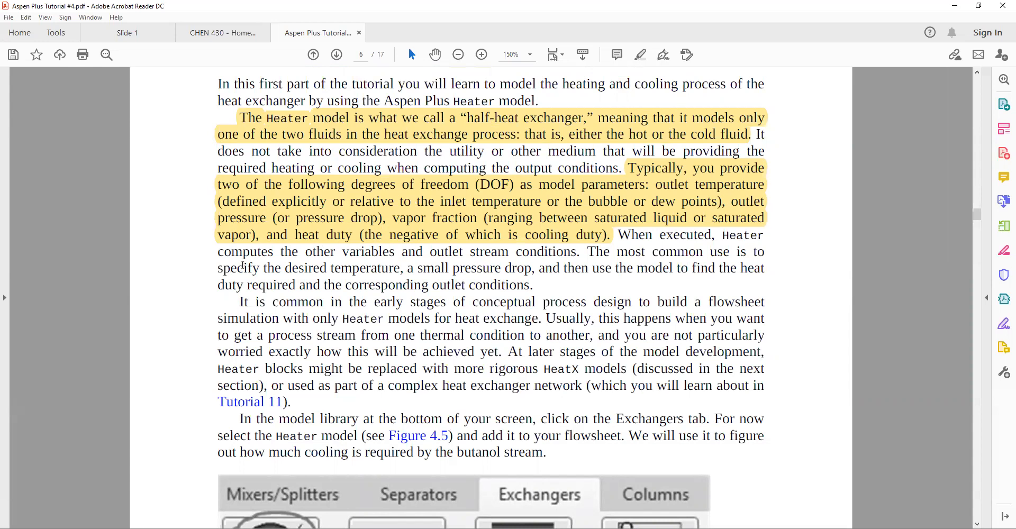
pyautogui.scroll(-3, 242, 266)
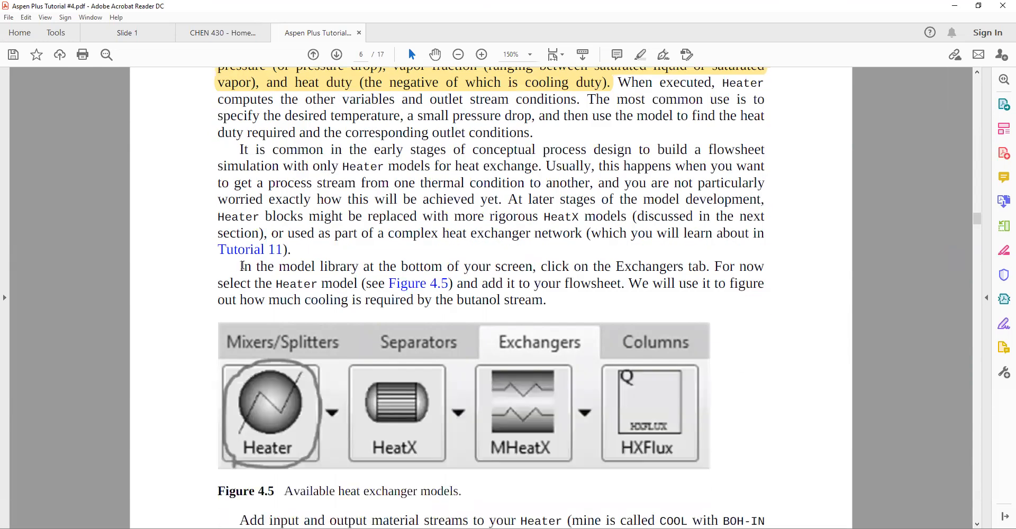
pyautogui.scroll(-2, 242, 266)
pyautogui.scroll(1, 248, 219)
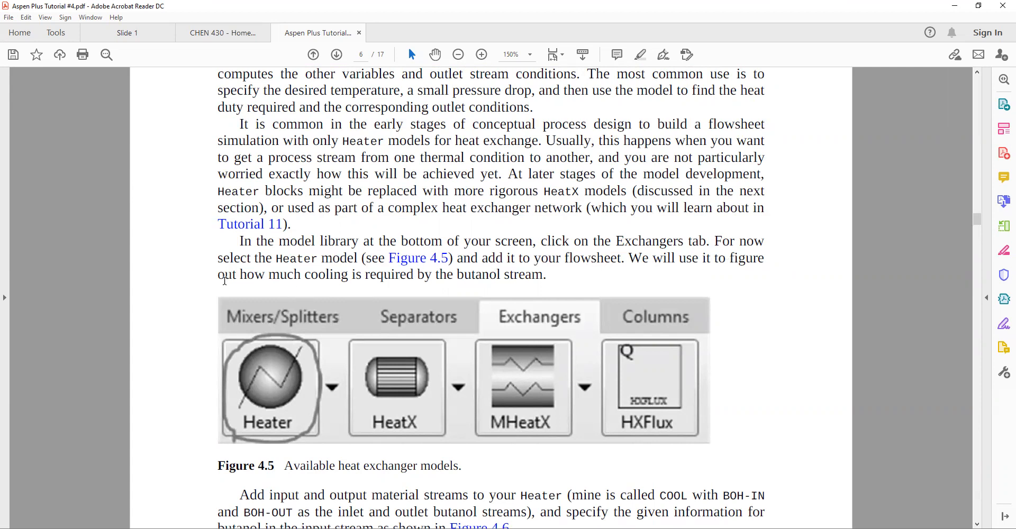
pyautogui.scroll(-5, 324, 283)
pyautogui.scroll(-3, 324, 282)
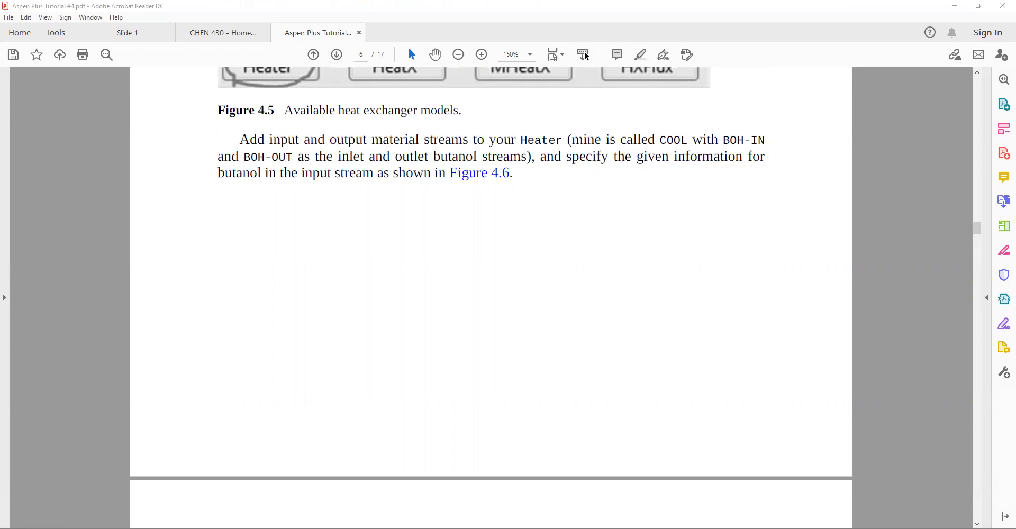
pyautogui.scroll(-5, 470, 297)
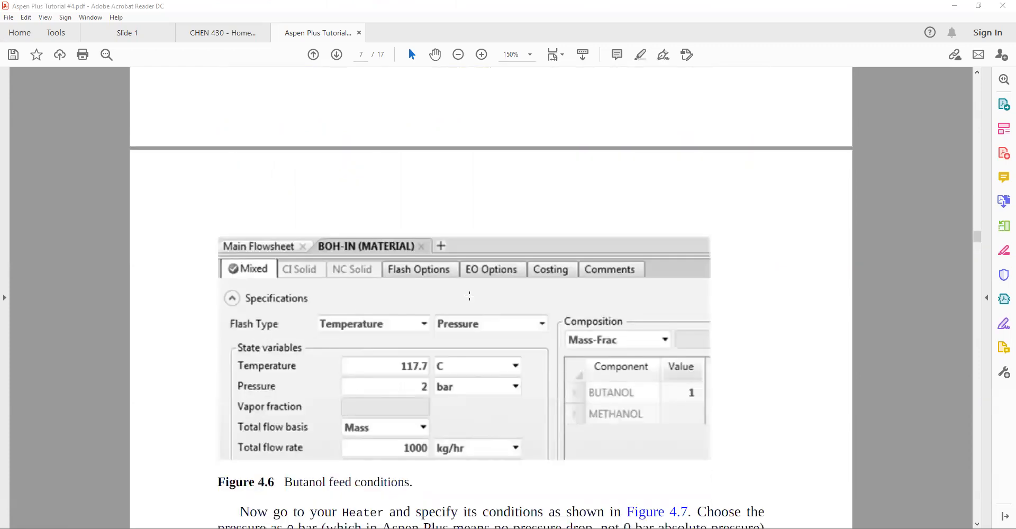
pyautogui.scroll(-6, 385, 446)
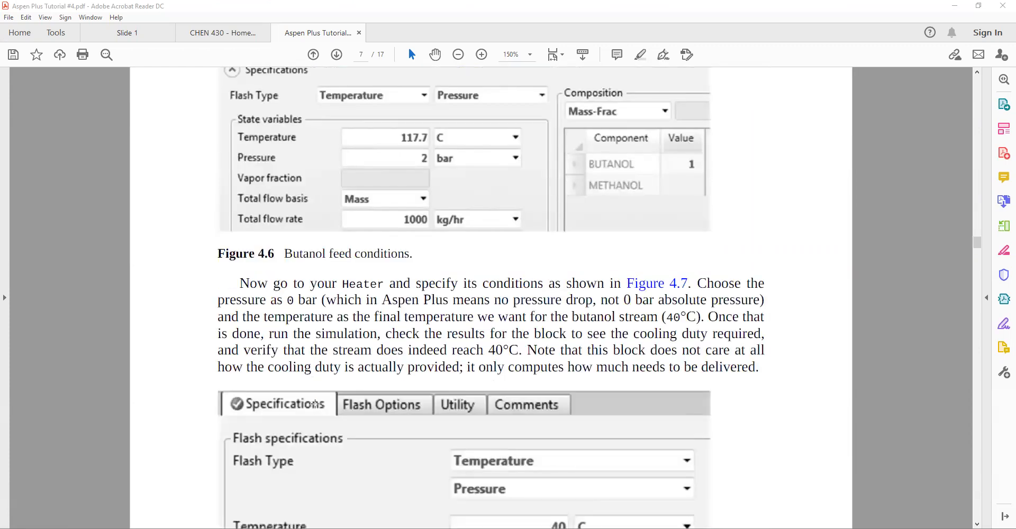
pyautogui.scroll(-4, 315, 404)
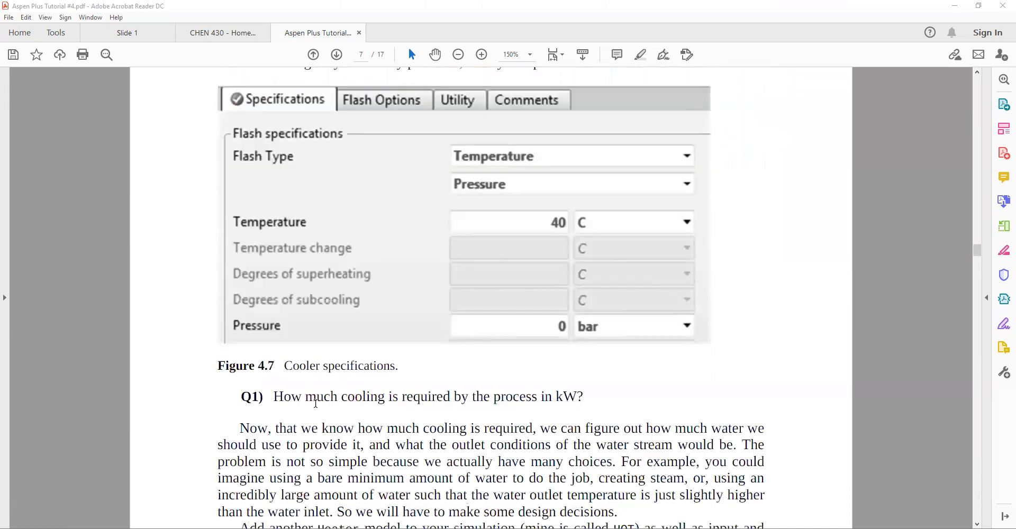
pyautogui.scroll(6, 315, 403)
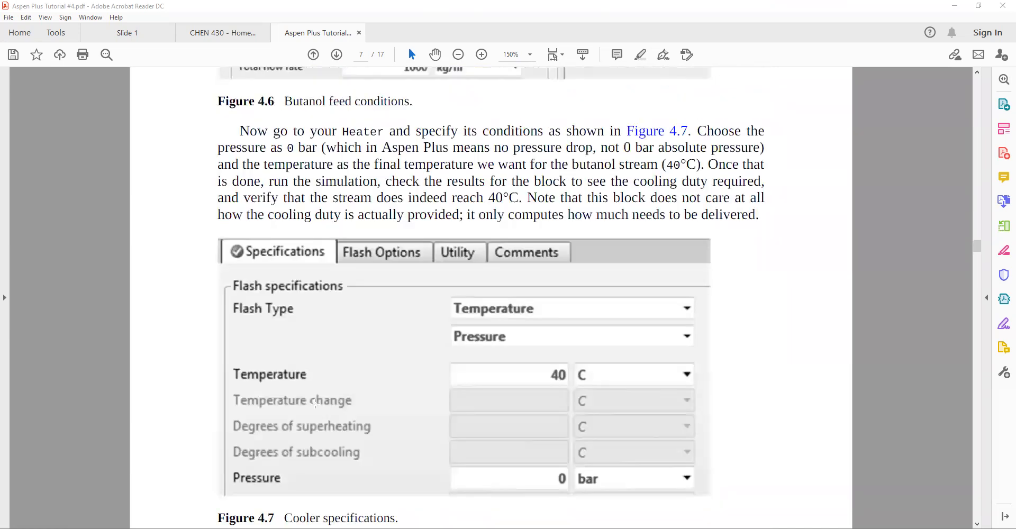
pyautogui.scroll(10, 316, 406)
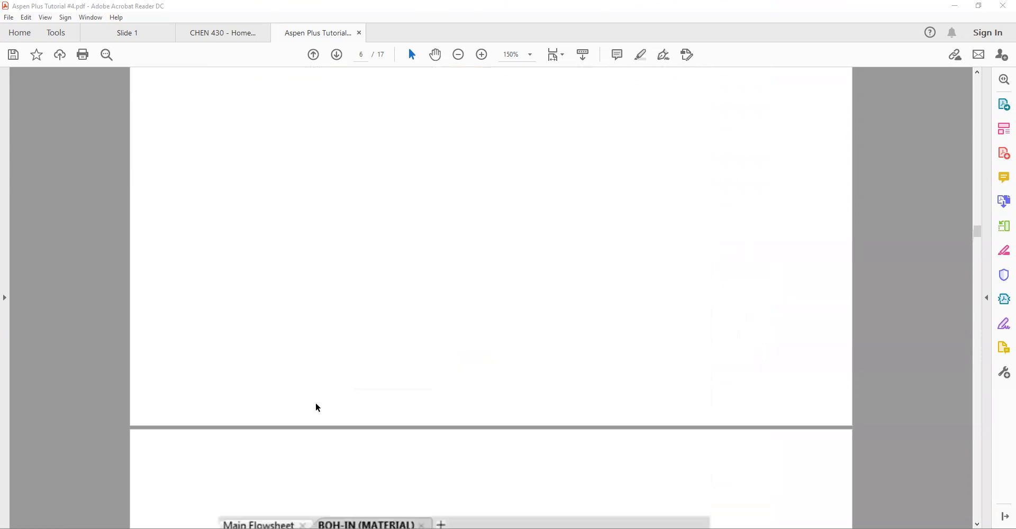
pyautogui.scroll(2, 316, 407)
pyautogui.scroll(-10, 315, 405)
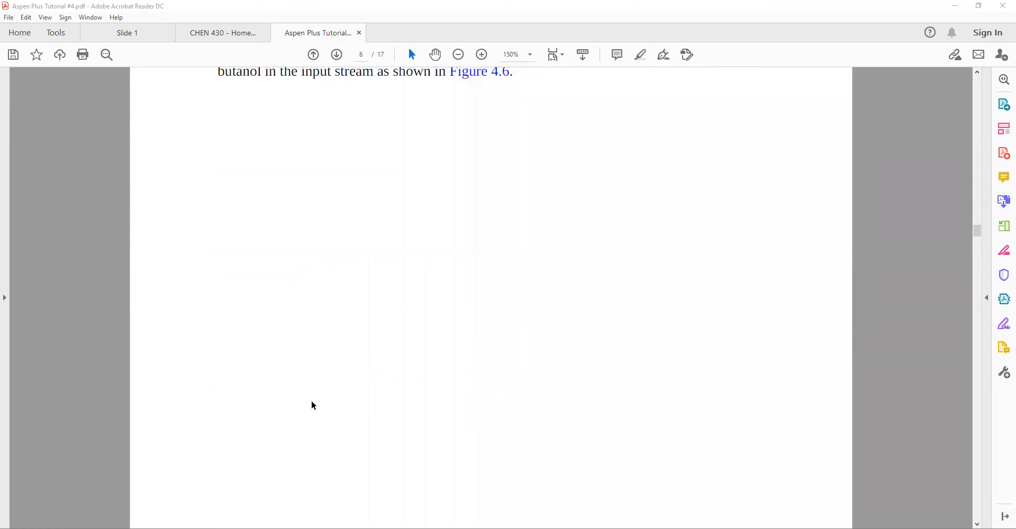
# Scroll through the tutorial's Figure 4.6 butanol feed conditions and Figure 4.7 cooler specifications
pyautogui.scroll(-5, 313, 400)
pyautogui.scroll(-3, 317, 268)
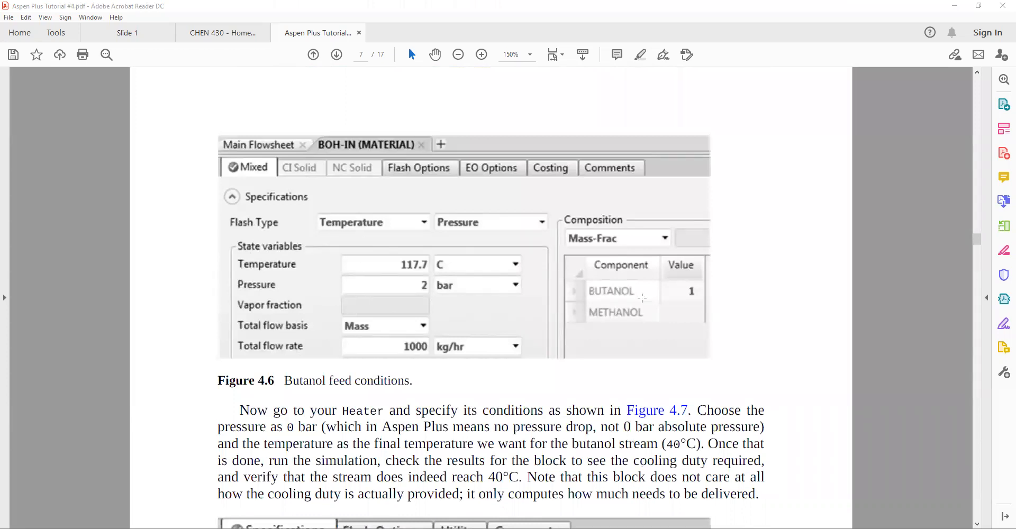
pyautogui.click(409, 285)
pyautogui.click(396, 352)
pyautogui.scroll(-5, 397, 352)
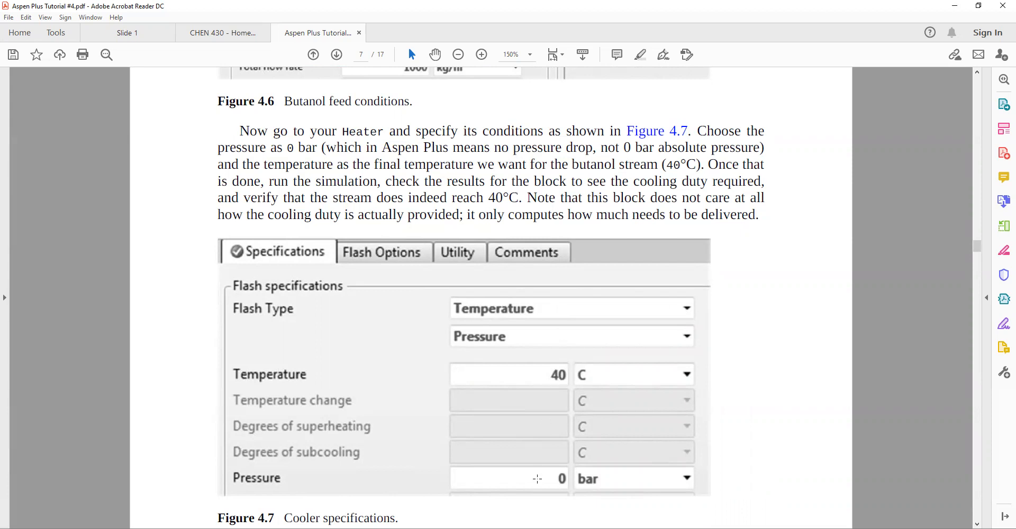
pyautogui.scroll(-4, 537, 479)
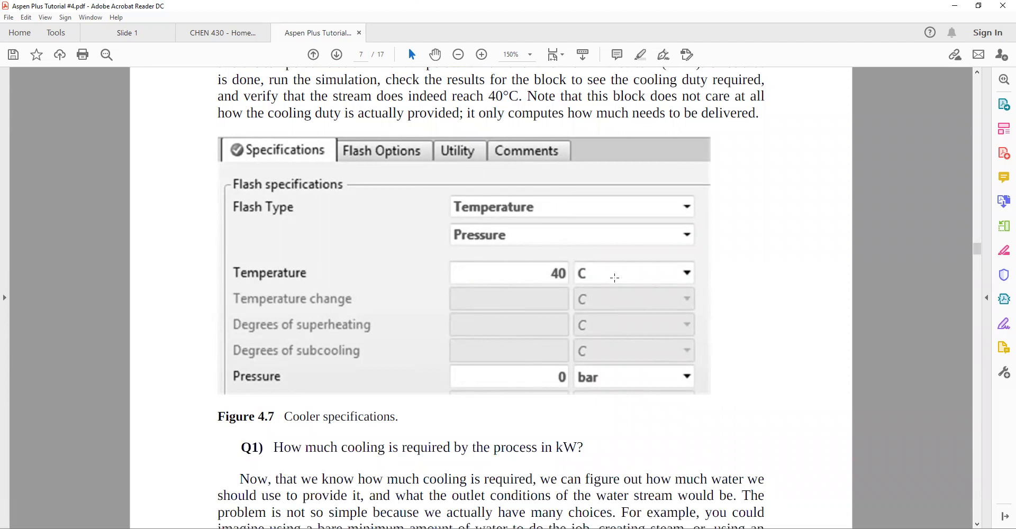
# Switch to Aspen Plus, enter the Simulation environment and make sure the Model Palette is displayed
pyautogui.hotkey('alt', 'Tab')
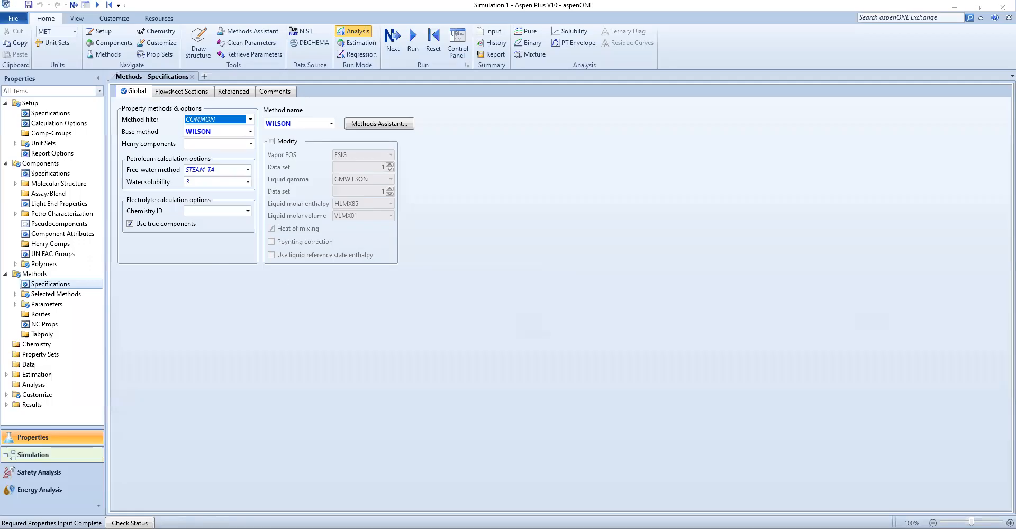
pyautogui.click(52, 455)
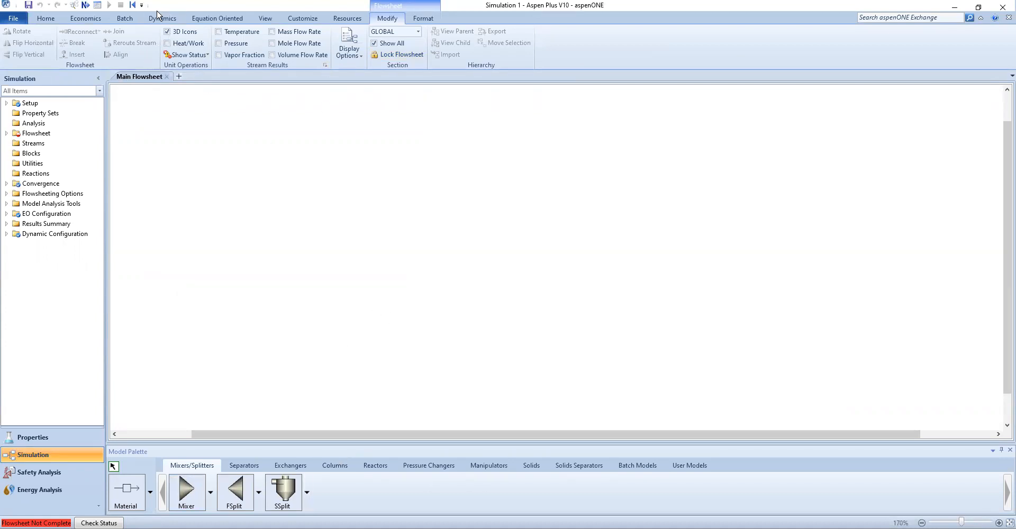
pyautogui.click(274, 20)
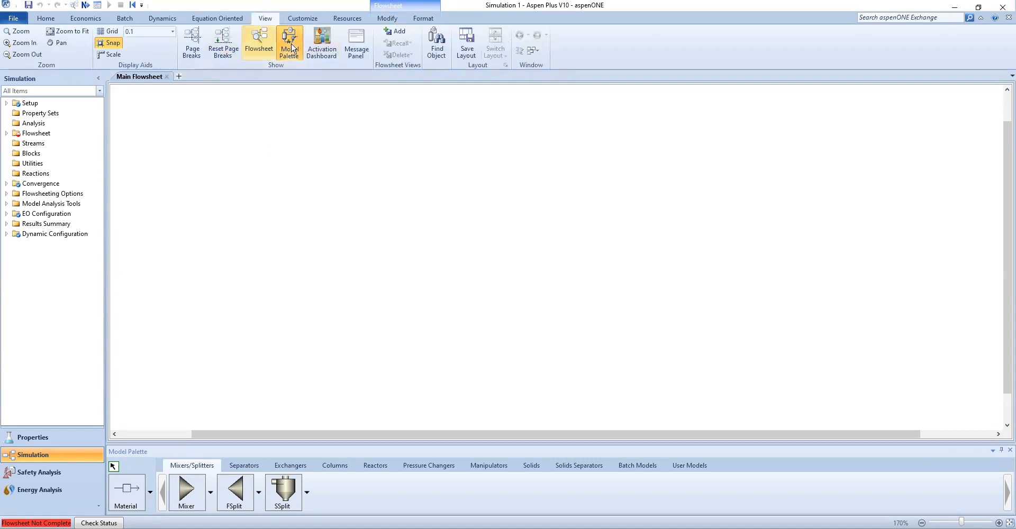
pyautogui.click(292, 47)
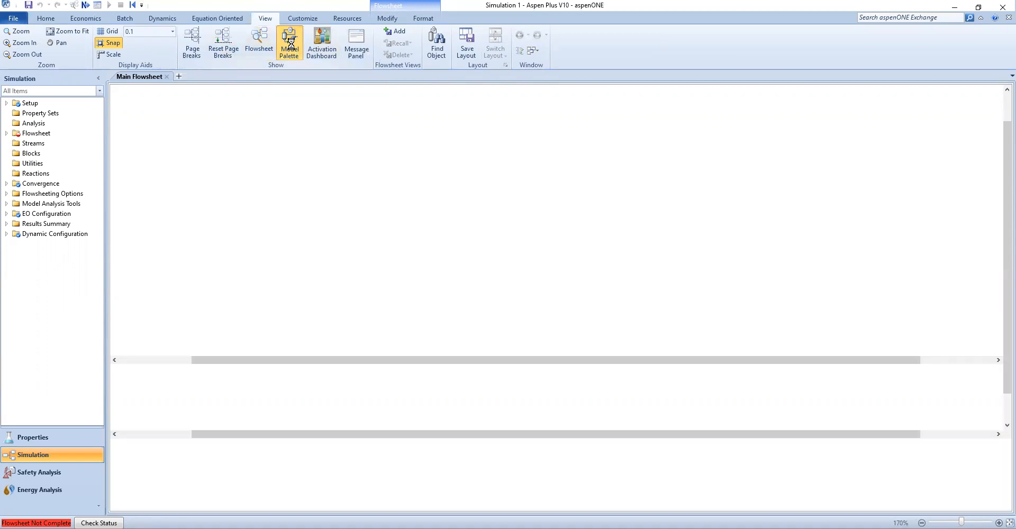
pyautogui.click(291, 45)
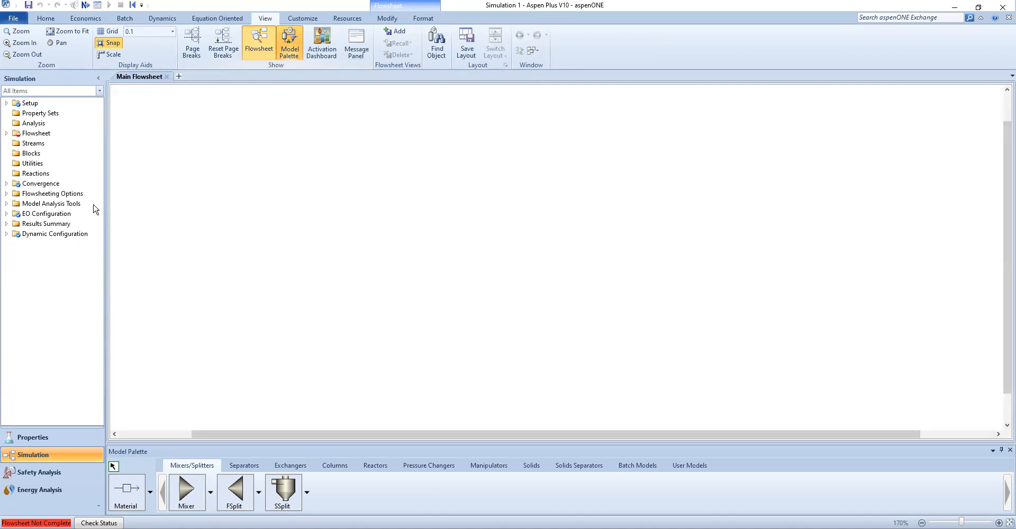
pyautogui.click(211, 232)
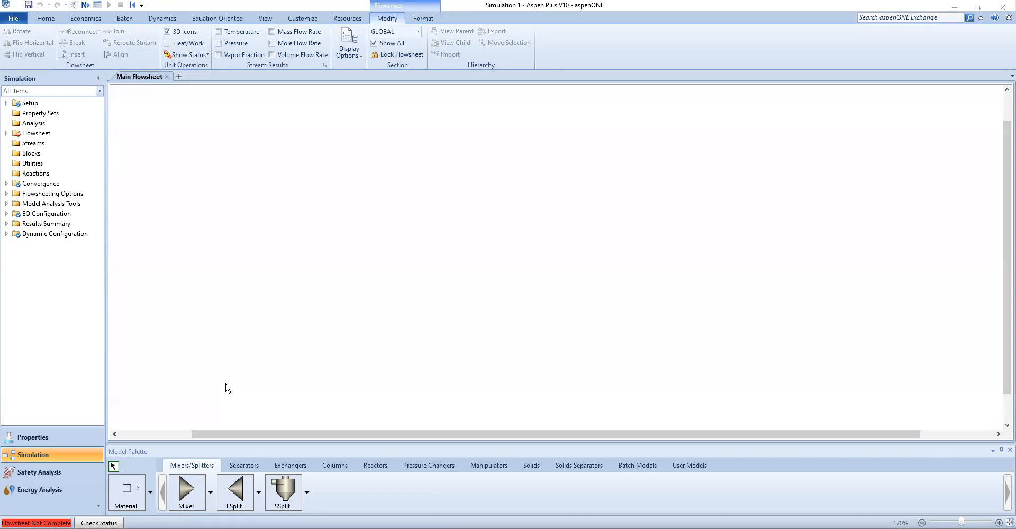
# Place a Heater block from the Exchangers group onto the main flowsheet
pyautogui.click(288, 470)
pyautogui.click(174, 499)
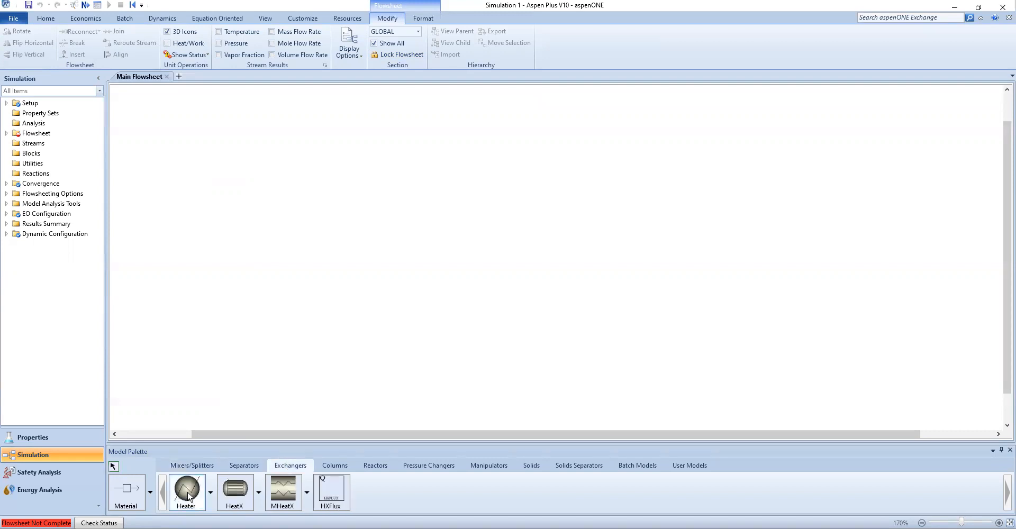
pyautogui.click(445, 152)
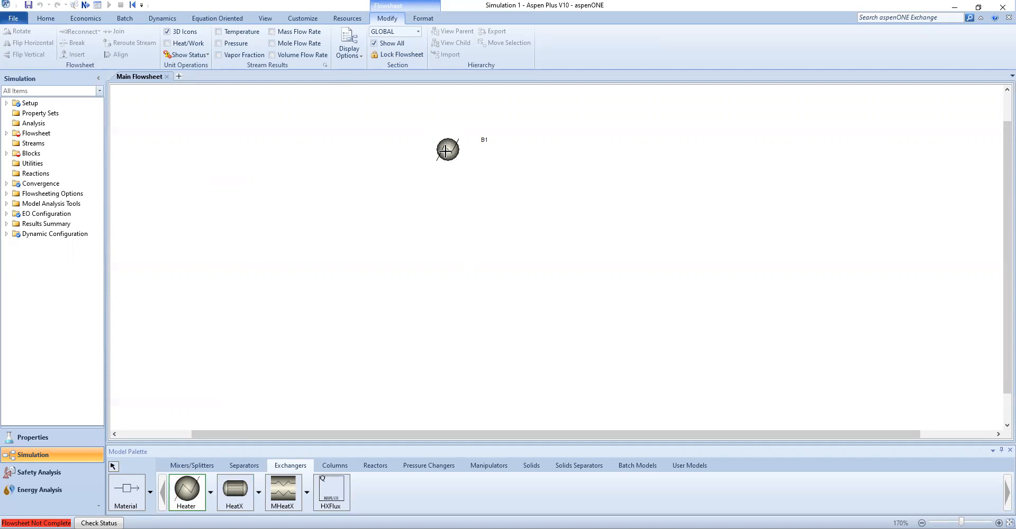
pyautogui.press('Escape')
# Add a material feed stream into the Heater and a product stream leaving it
pyautogui.click(136, 479)
pyautogui.click(274, 135)
pyautogui.click(432, 149)
pyautogui.click(466, 149)
pyautogui.click(587, 149)
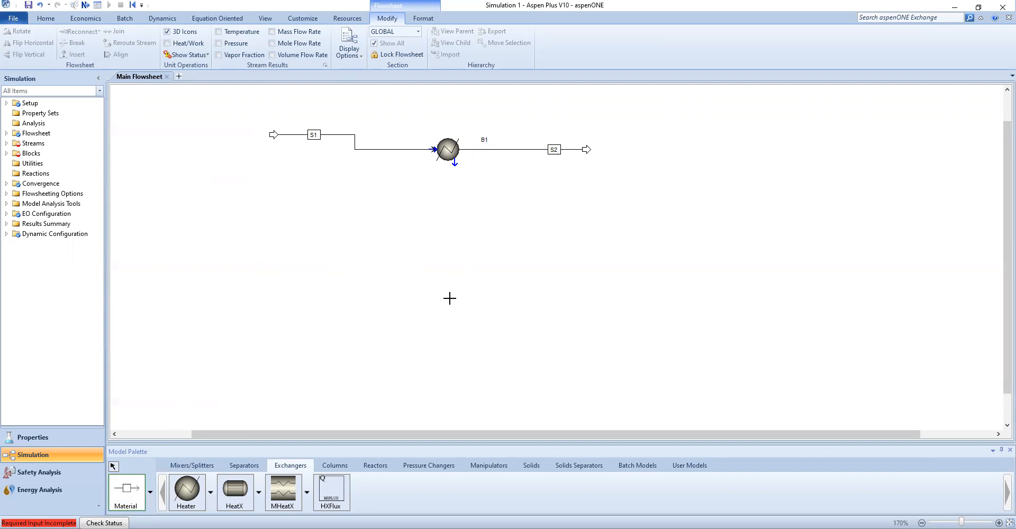
pyautogui.press('Escape')
# Move the heater and its streams and straighten them into one horizontal line
pyautogui.moveTo(250, 90); pyautogui.dragTo(726, 189)
pyautogui.moveTo(436, 191); pyautogui.dragTo(391, 309)
pyautogui.click(392, 335)
pyautogui.moveTo(244, 253); pyautogui.dragTo(245, 268)
pyautogui.click(295, 316)
pyautogui.moveTo(541, 269); pyautogui.dragTo(501, 269)
pyautogui.click(340, 316)
pyautogui.moveTo(229, 270); pyautogui.dragTo(288, 269)
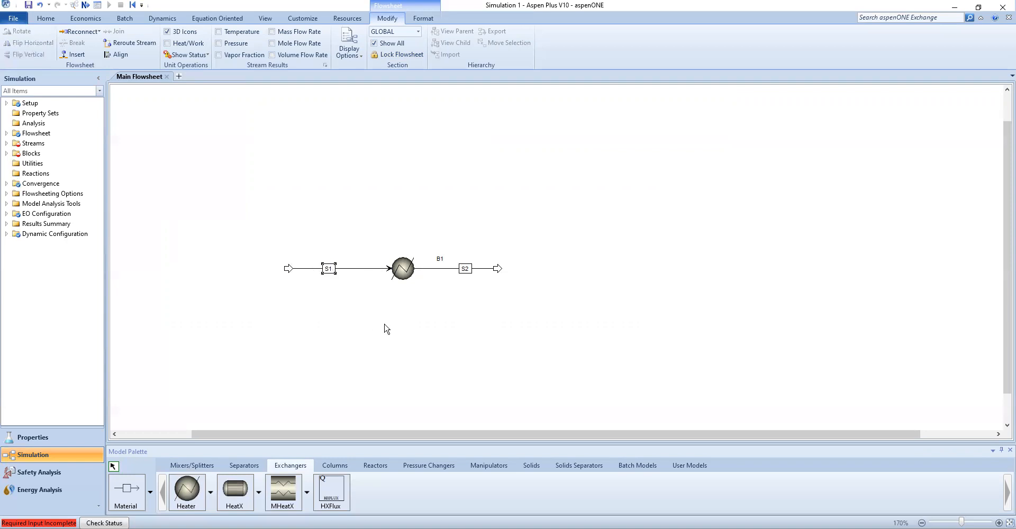
pyautogui.click(466, 269)
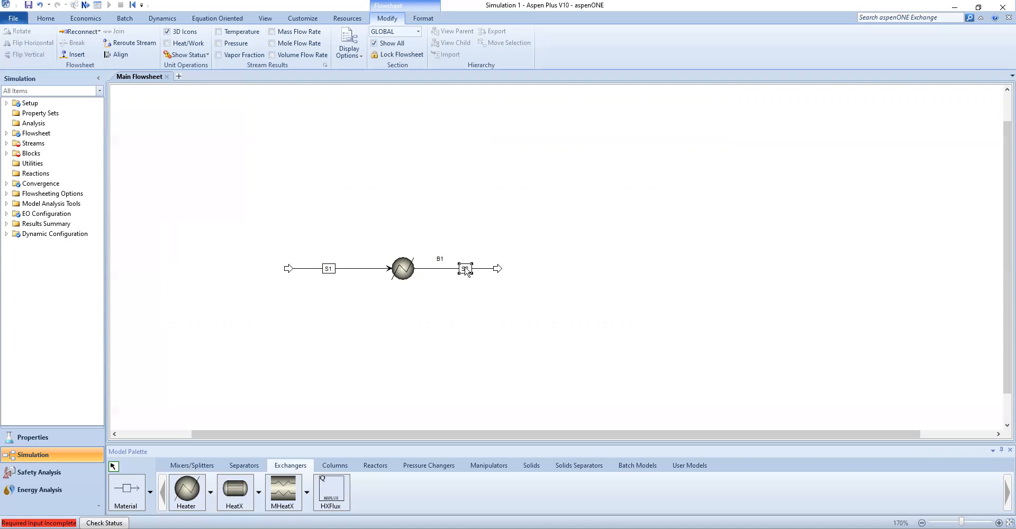
# Rename the Heater block COOLER
pyautogui.click(398, 269)
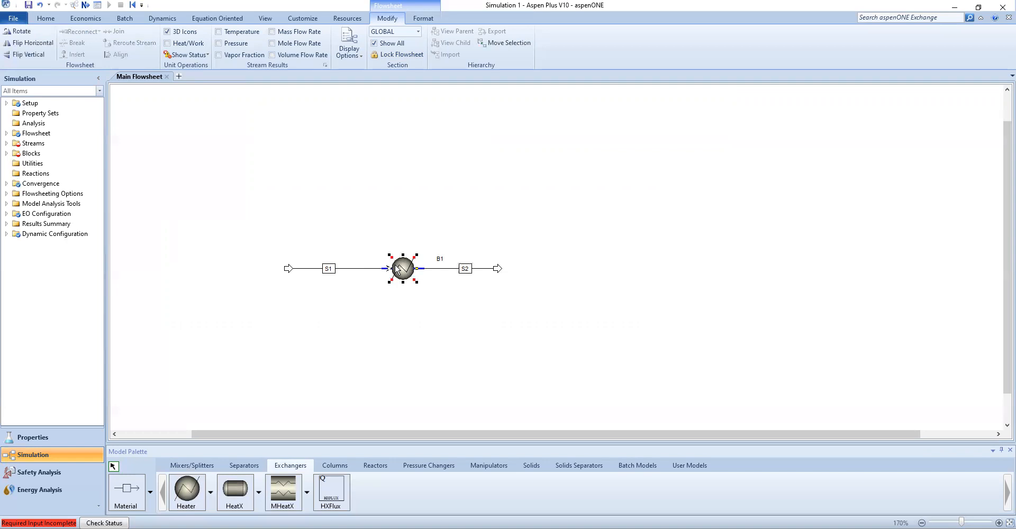
pyautogui.rightClick(399, 271)
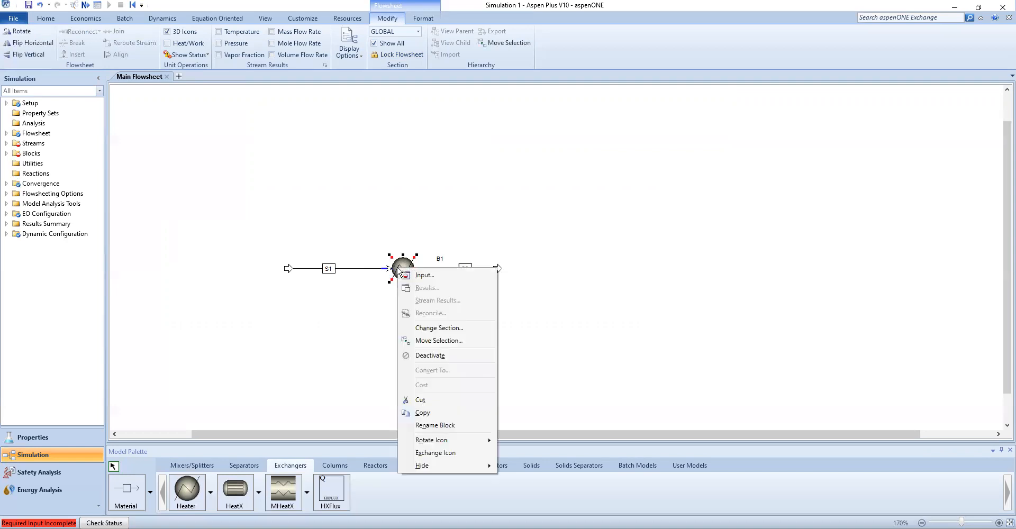
pyautogui.click(434, 425)
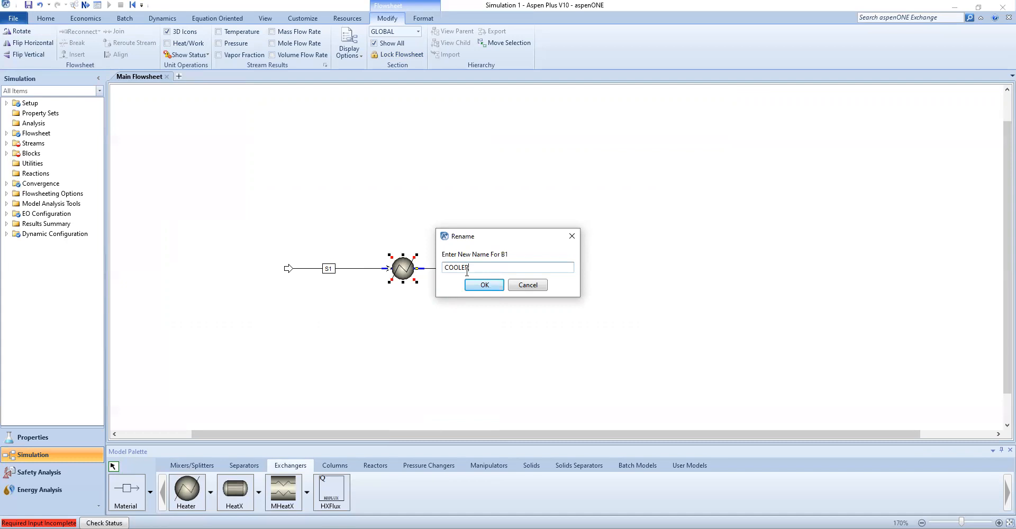
pyautogui.click(480, 287)
# Rename the feed stream BOH-IN
pyautogui.click(329, 269)
pyautogui.rightClick(330, 271)
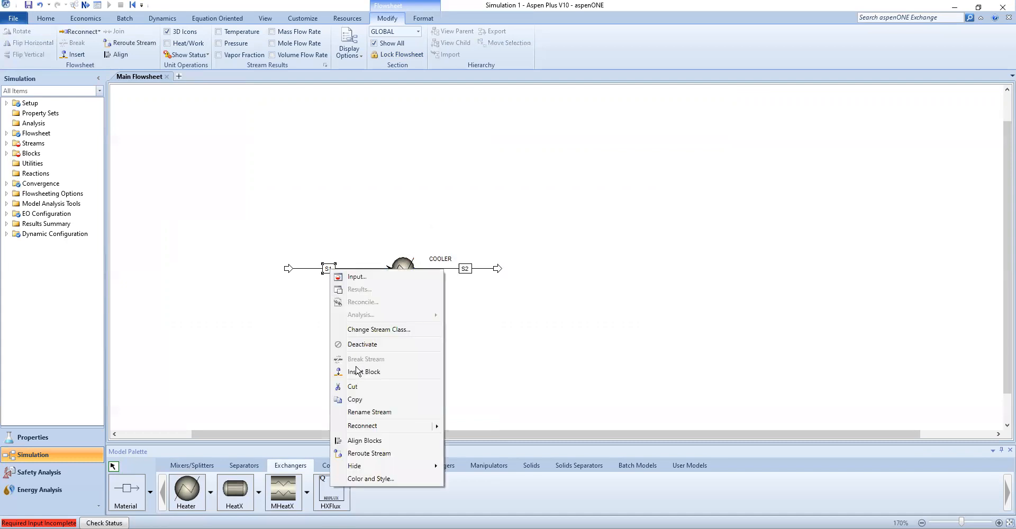
pyautogui.click(364, 413)
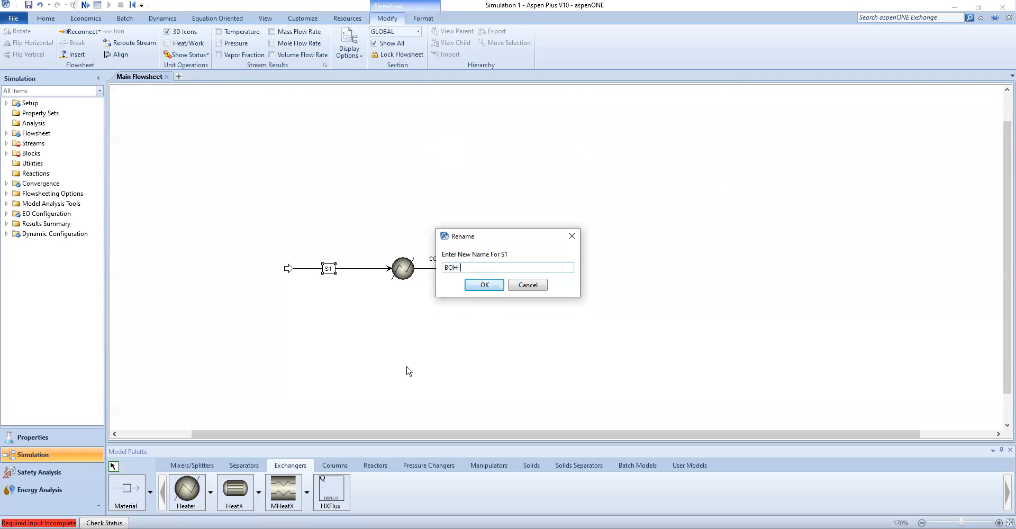
pyautogui.click(485, 285)
# Rename the outlet stream BOH-OUT and move the COOLER label above the block
pyautogui.click(466, 269)
pyautogui.write('BOH-OUT')
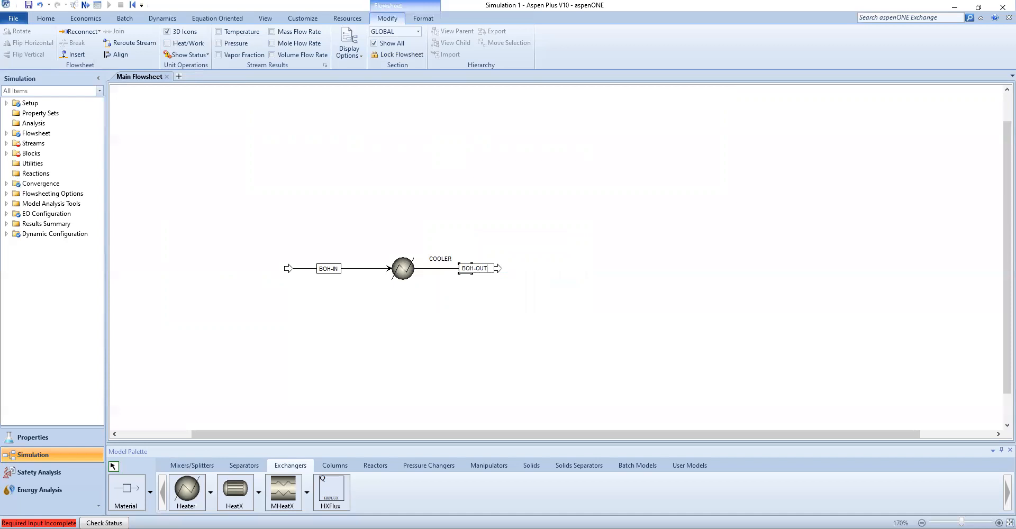
pyautogui.press('Return')
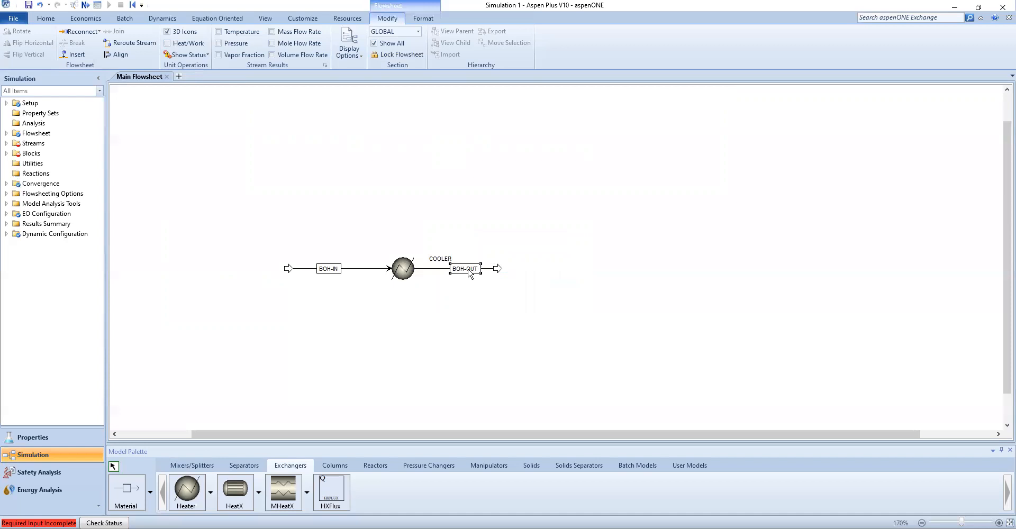
pyautogui.click(363, 335)
pyautogui.moveTo(449, 262); pyautogui.dragTo(412, 259)
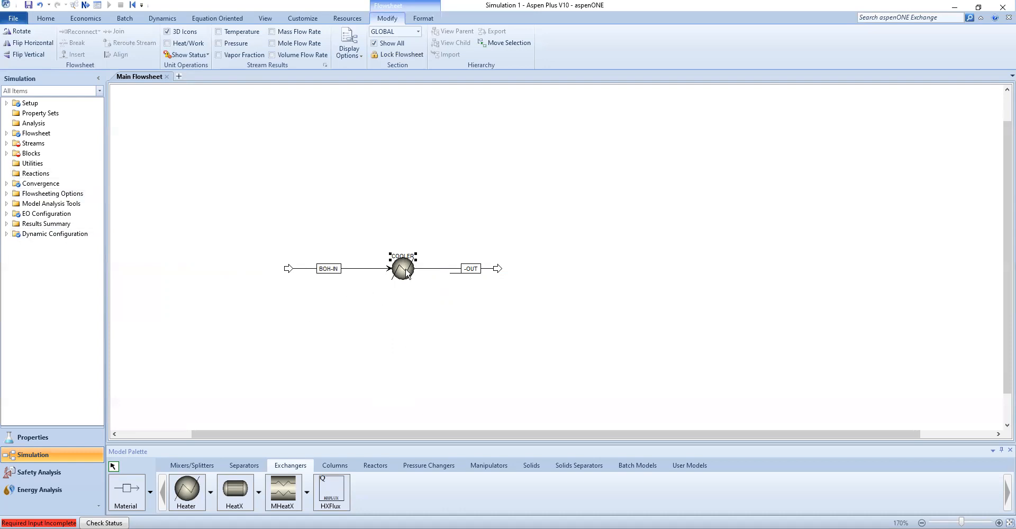
# Open the BOH-IN stream input and set its temperature to 117.7 C and pressure to 2 bar
pyautogui.click(7, 144)
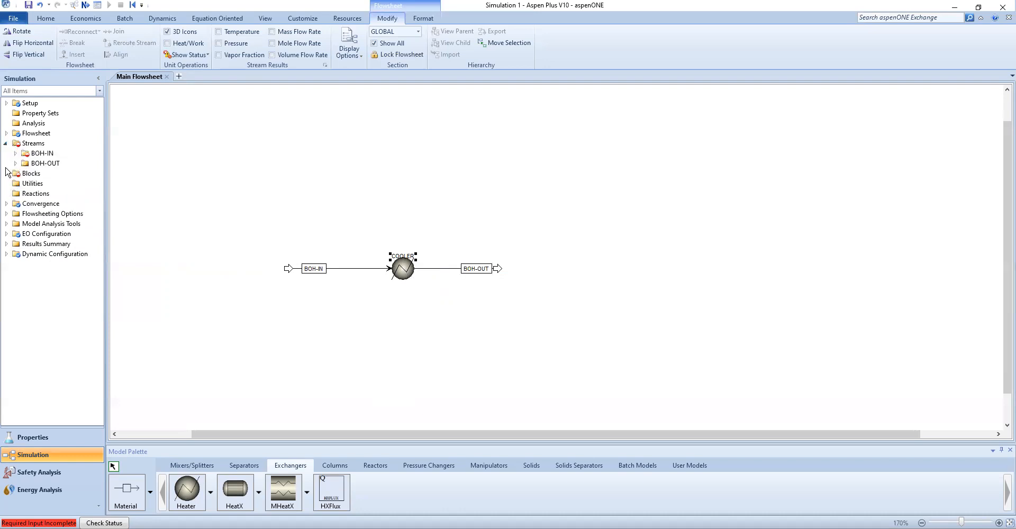
pyautogui.click(15, 154)
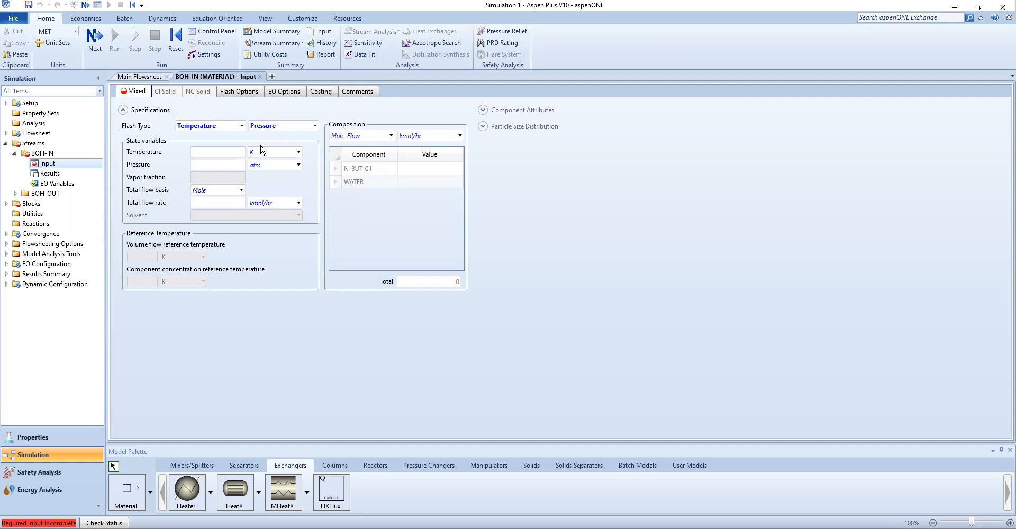
pyautogui.click(297, 152)
pyautogui.click(268, 163)
pyautogui.click(223, 151)
pyautogui.click(286, 168)
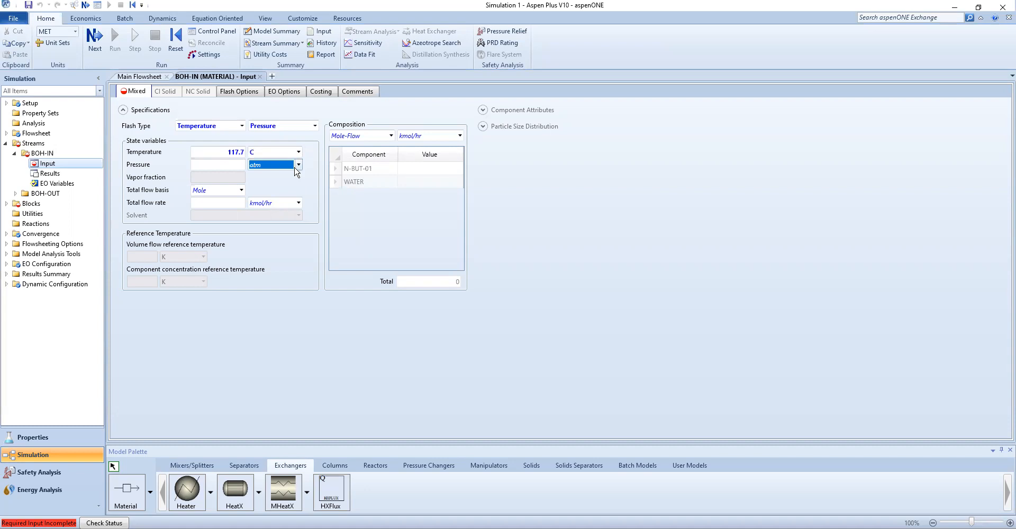
pyautogui.click(295, 167)
pyautogui.click(261, 196)
pyautogui.click(219, 165)
# Set the feed's total flow basis to Mass and the total flow rate to 1000 kg/hr
pyautogui.click(238, 190)
pyautogui.click(242, 190)
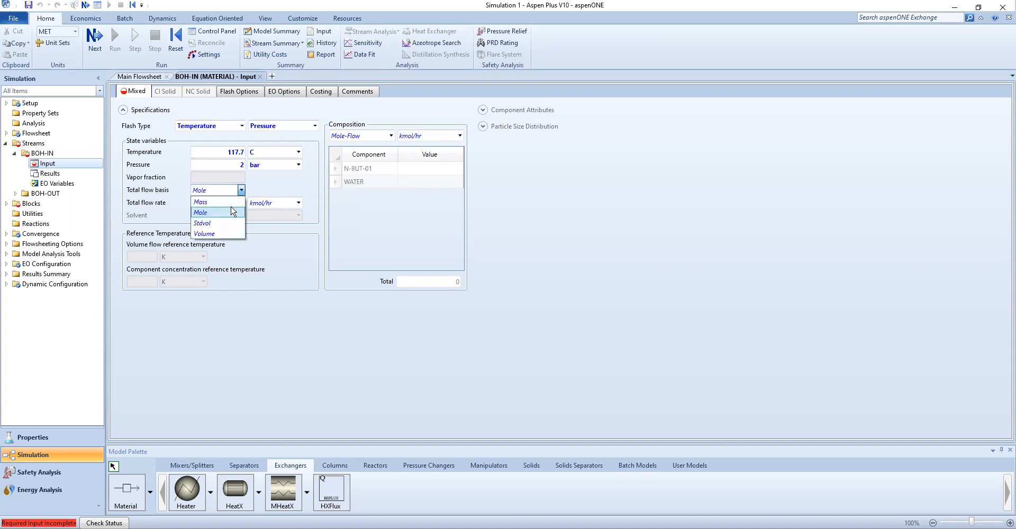
pyautogui.click(205, 202)
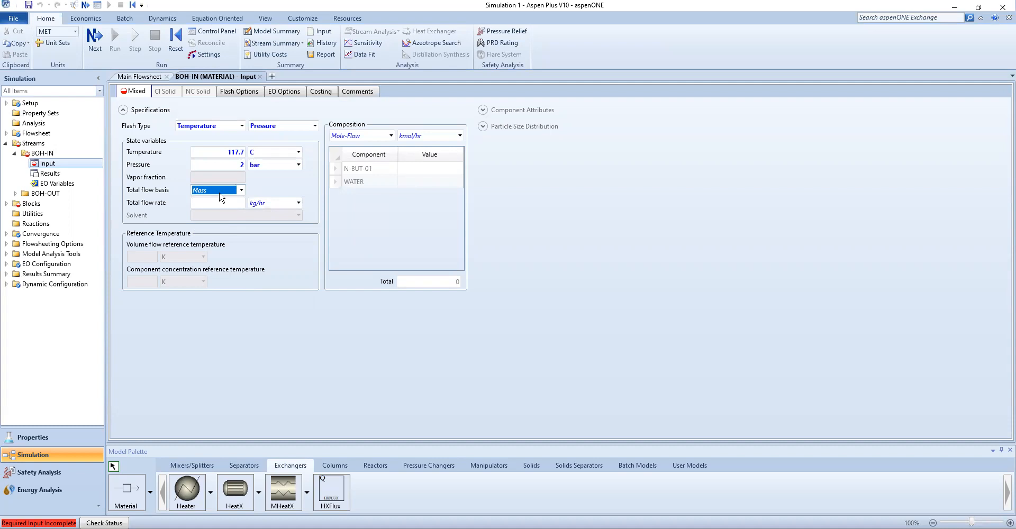
pyautogui.click(211, 204)
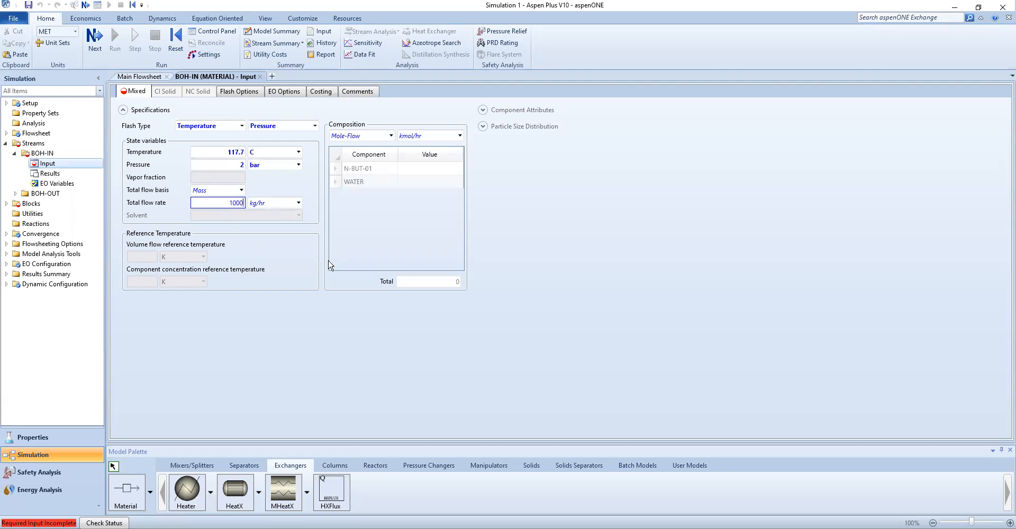
pyautogui.click(379, 226)
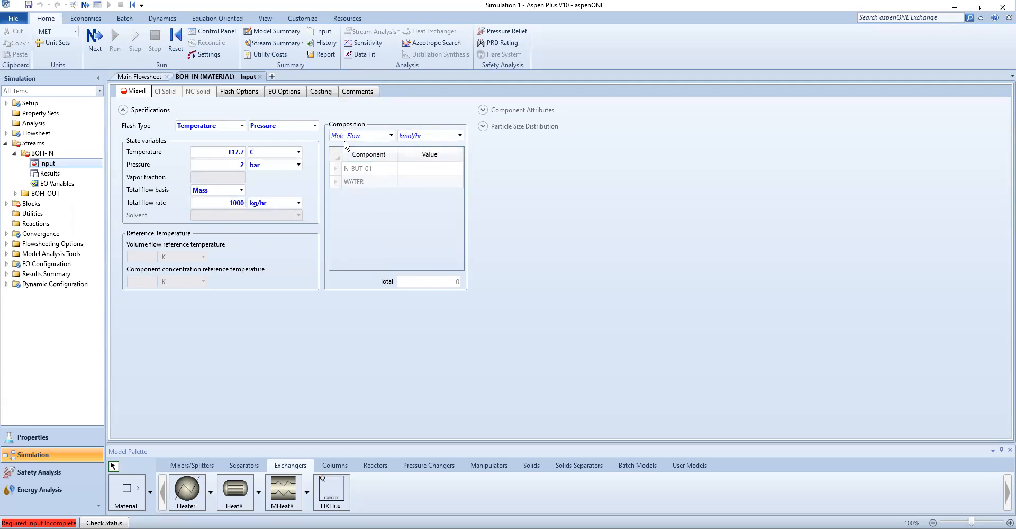
# Set the feed composition basis to Mass-Frac with an N-BUT-01 fraction of 1
pyautogui.click(390, 136)
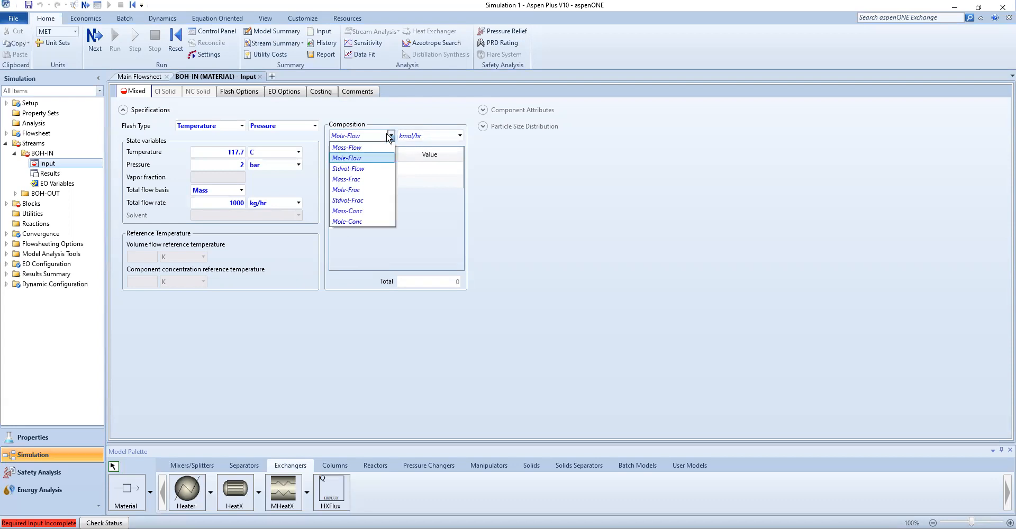
pyautogui.click(390, 183)
pyautogui.click(417, 169)
pyautogui.click(418, 168)
pyautogui.write('1')
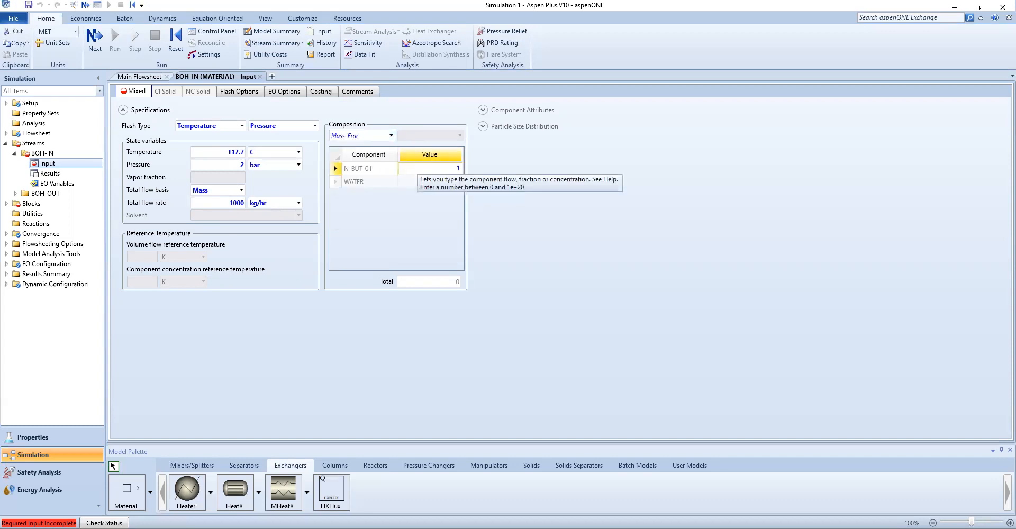
pyautogui.press('Return')
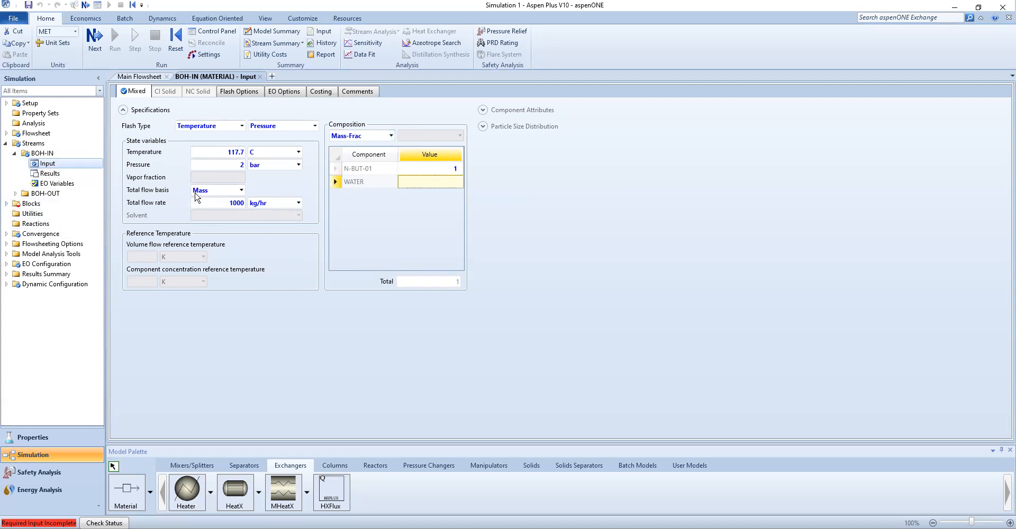
# Open the COOLER block's input specifications and set the outlet temperature to 40 C
pyautogui.click(6, 205)
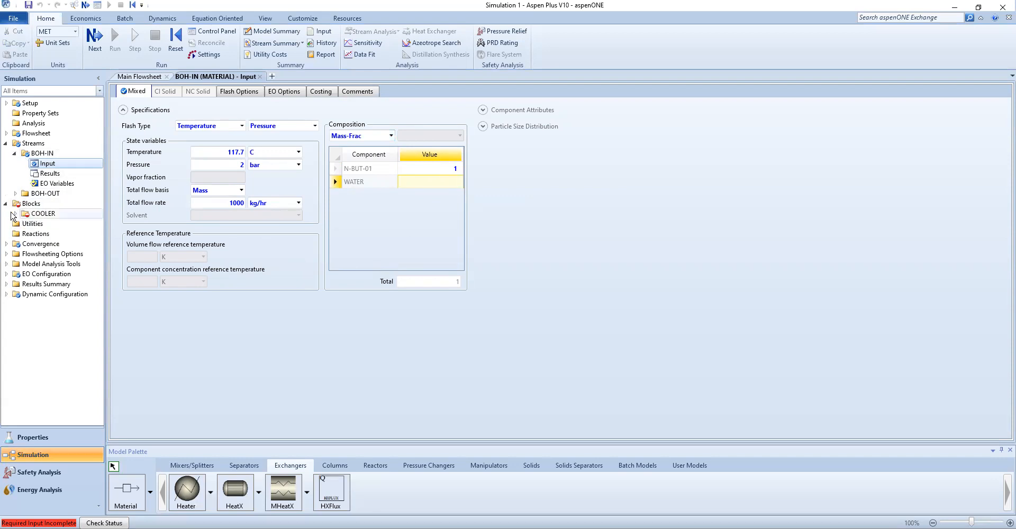
pyautogui.click(16, 213)
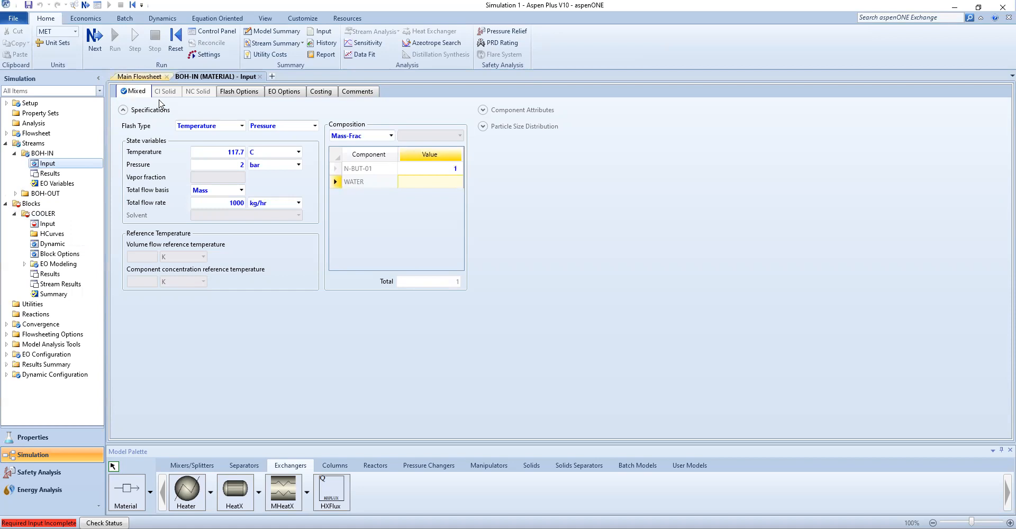
pyautogui.click(47, 224)
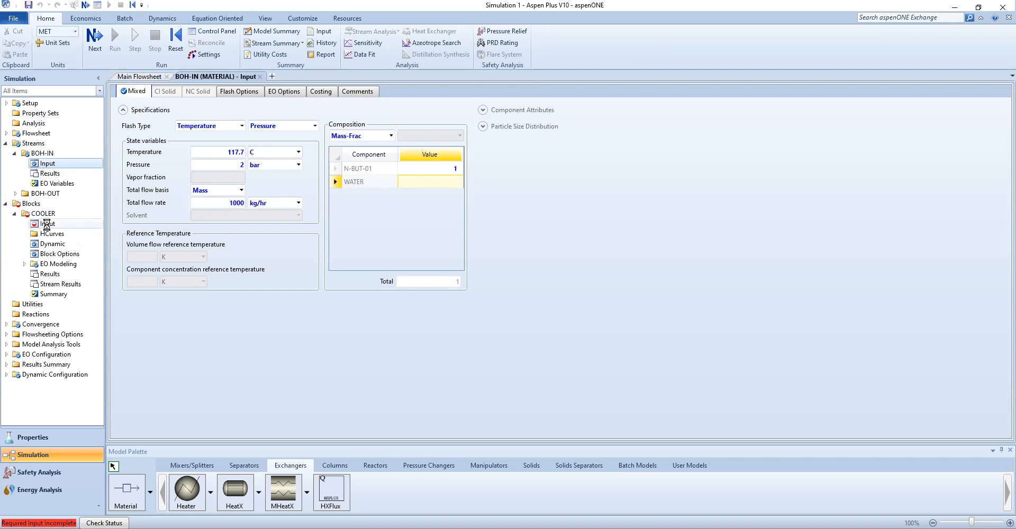
pyautogui.click(52, 223)
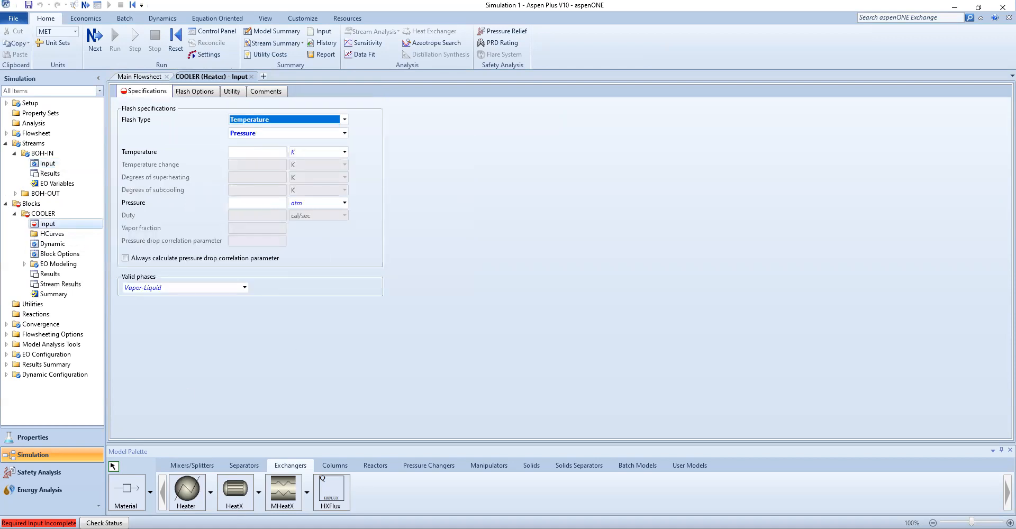
pyautogui.click(258, 329)
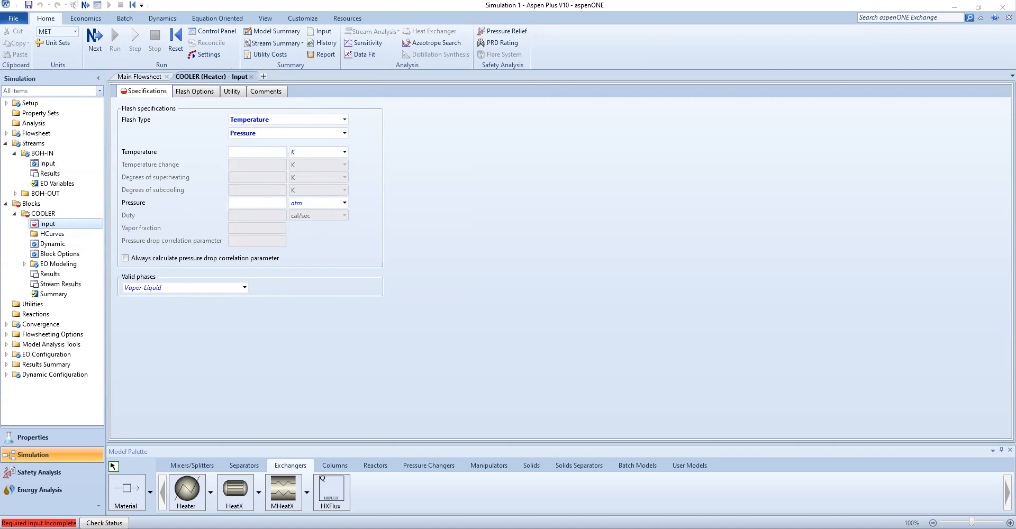
pyautogui.click(325, 153)
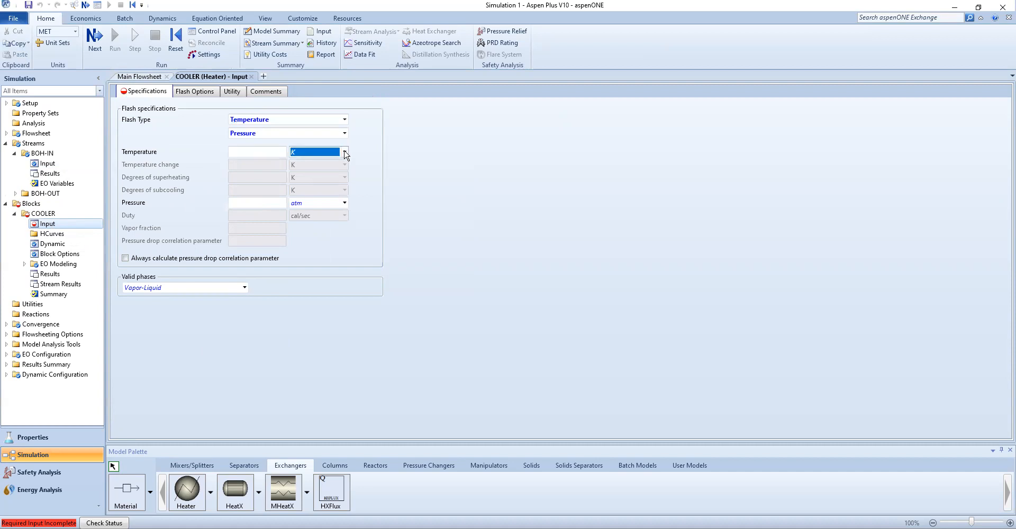
pyautogui.click(338, 153)
pyautogui.click(325, 168)
pyautogui.click(245, 153)
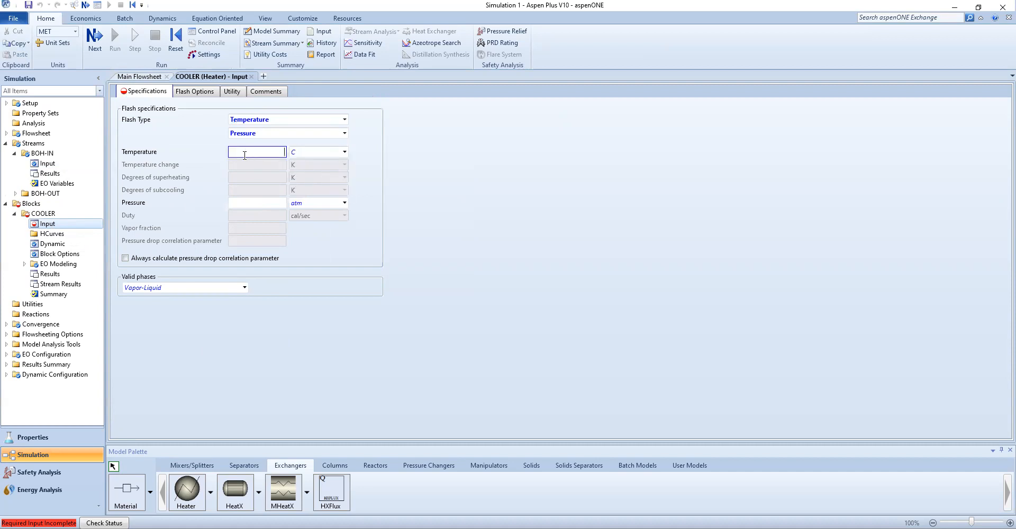
pyautogui.write('40')
# Set the COOLER pressure specification to 0 bar for no pressure drop
pyautogui.click(345, 203)
pyautogui.click(344, 203)
pyautogui.click(347, 211)
pyautogui.click(345, 205)
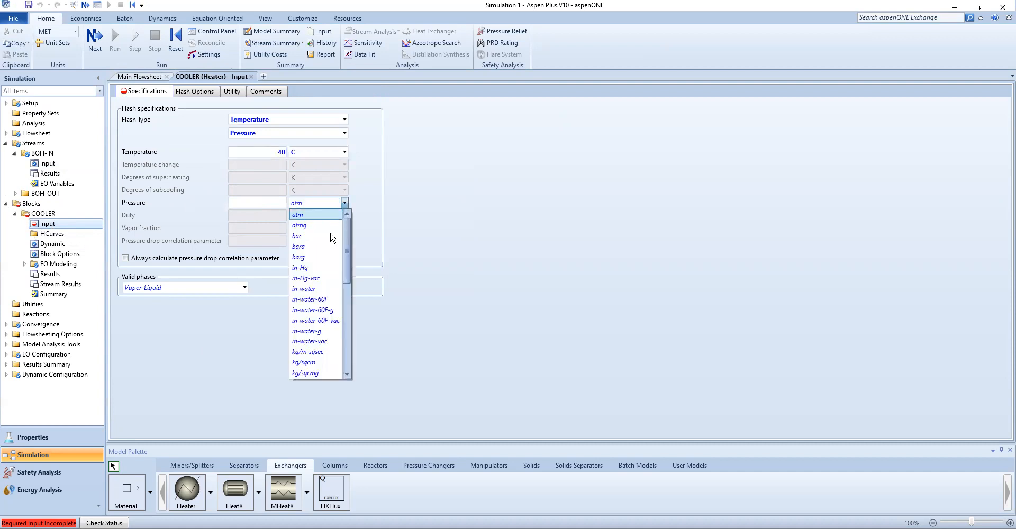
pyautogui.click(332, 243)
pyautogui.click(256, 207)
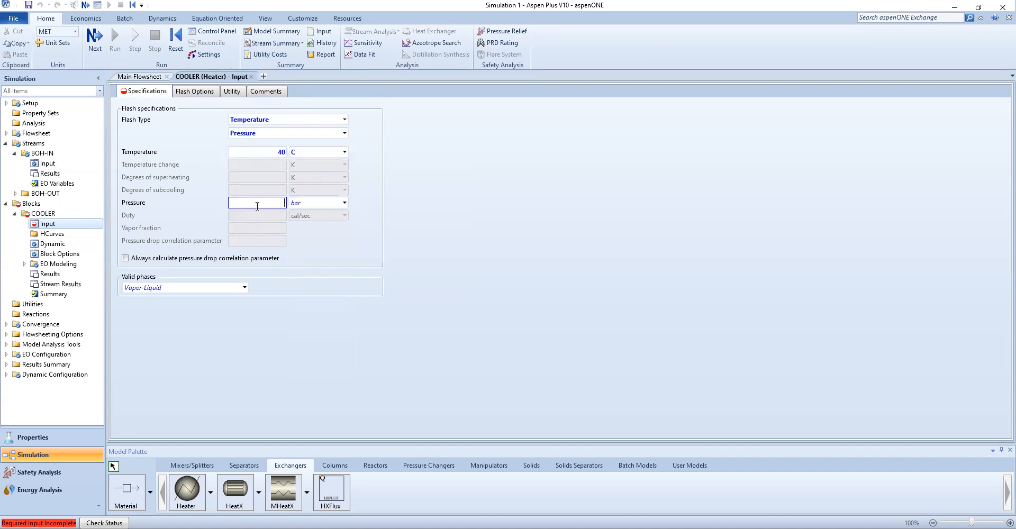
pyautogui.write('0')
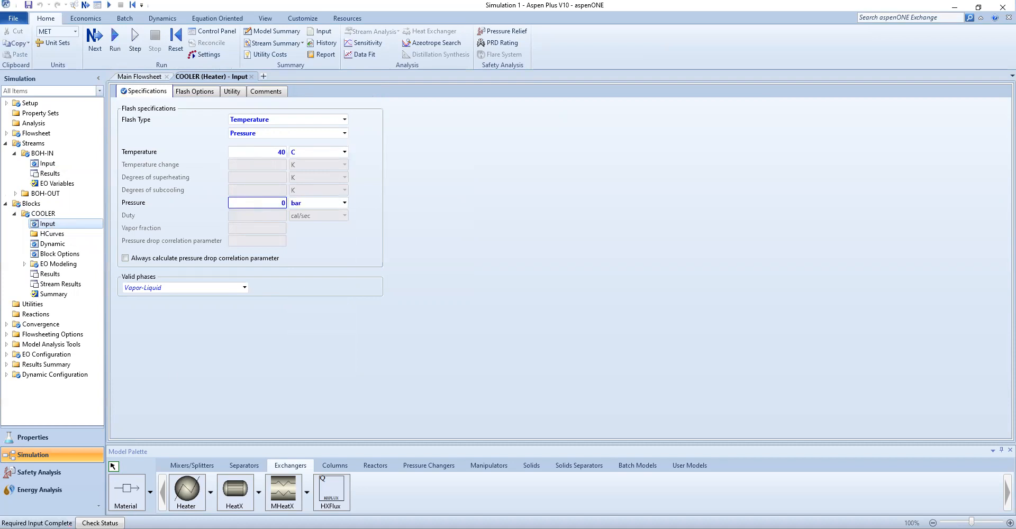
# Save the simulation as Tutorial_4
pyautogui.press('super+shift+s')
pyautogui.click(27, 5)
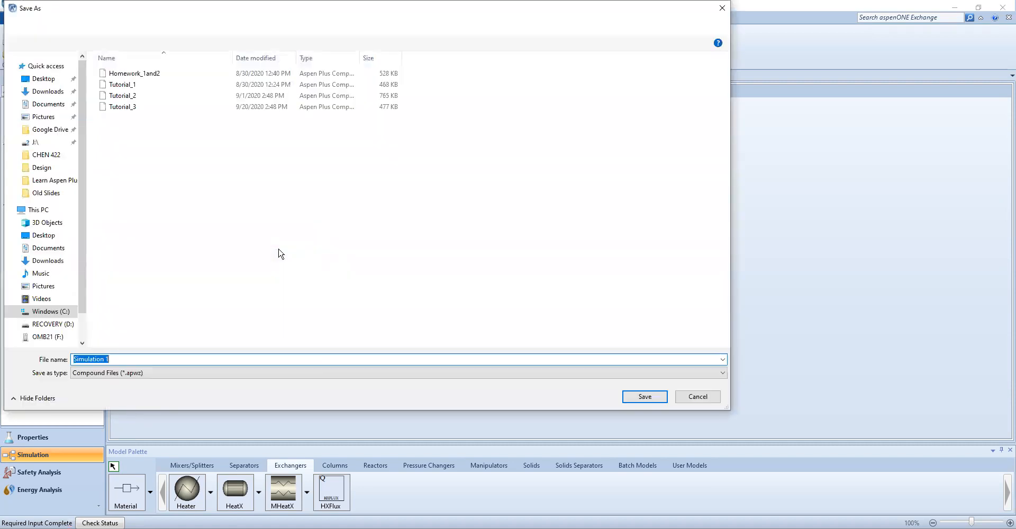
pyautogui.write('Tutorial_4')
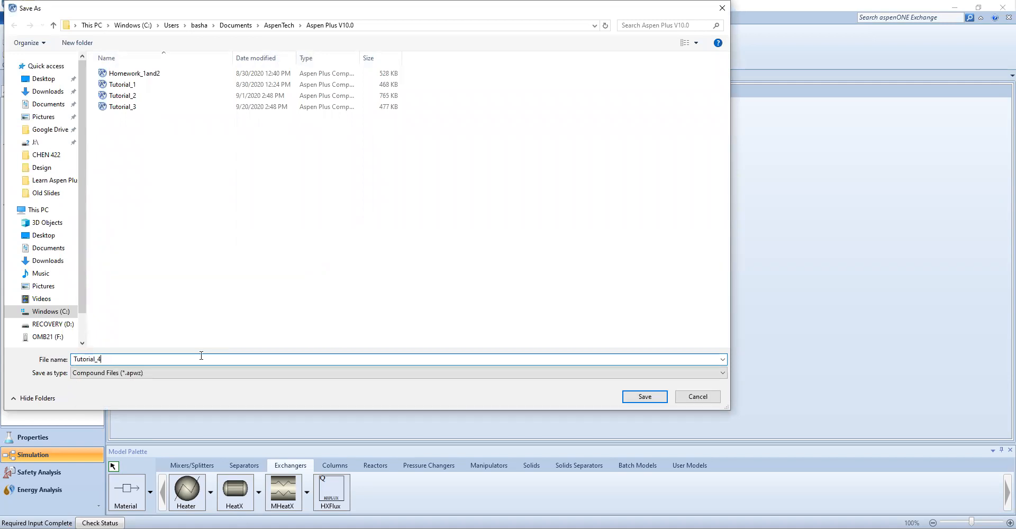
pyautogui.press('Return')
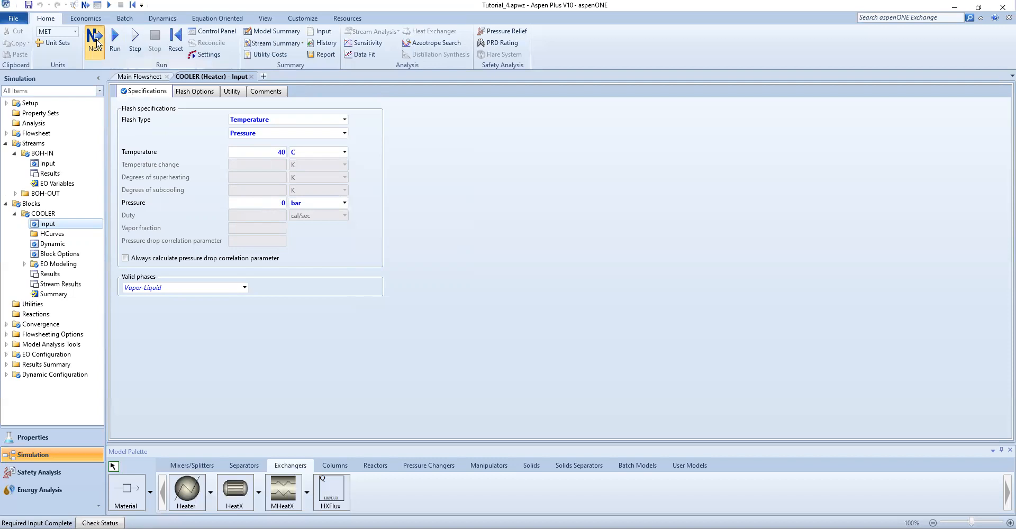
# Run the simulation and review the tutorial's question about the required cooling duty
pyautogui.click(97, 42)
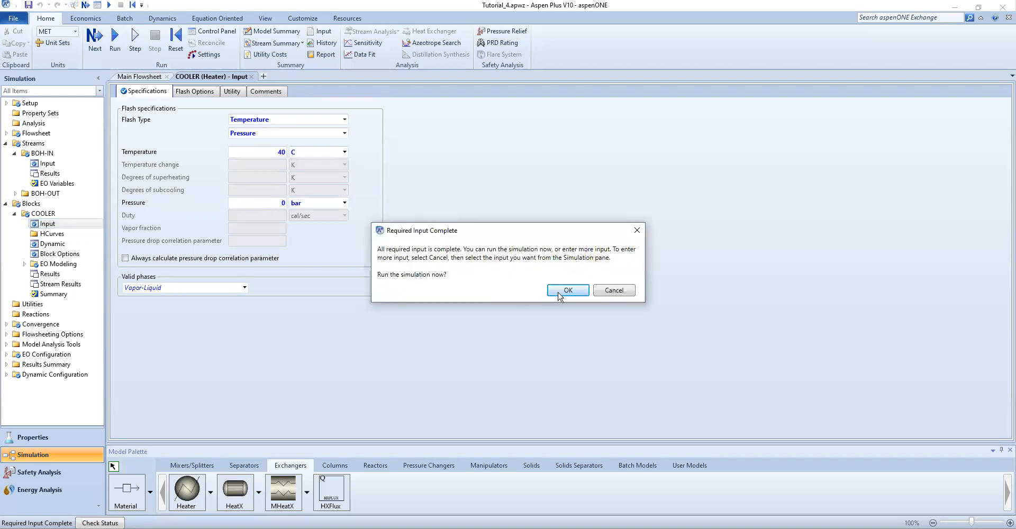
pyautogui.click(560, 292)
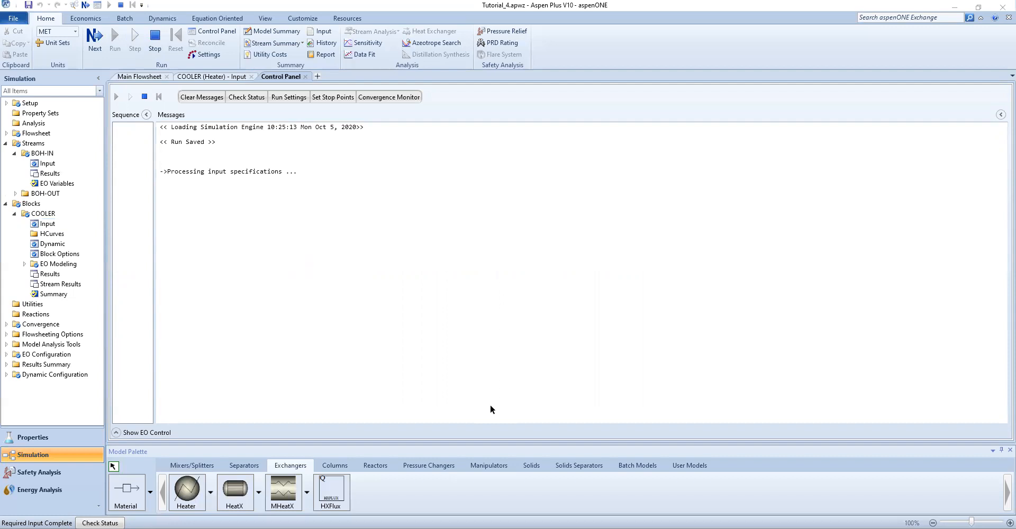
pyautogui.hotkey('alt', 'Tab')
pyautogui.scroll(6, 303, 298)
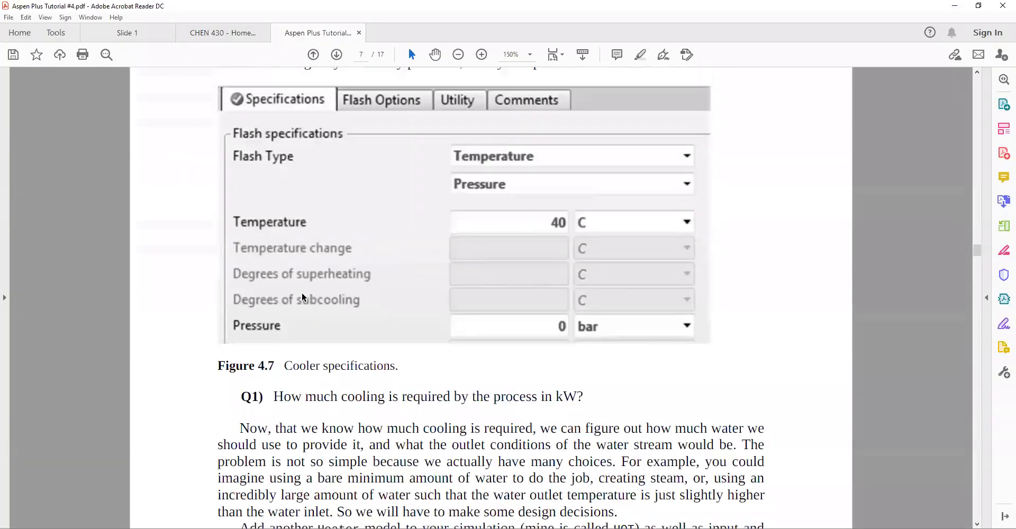
pyautogui.scroll(-6, 303, 297)
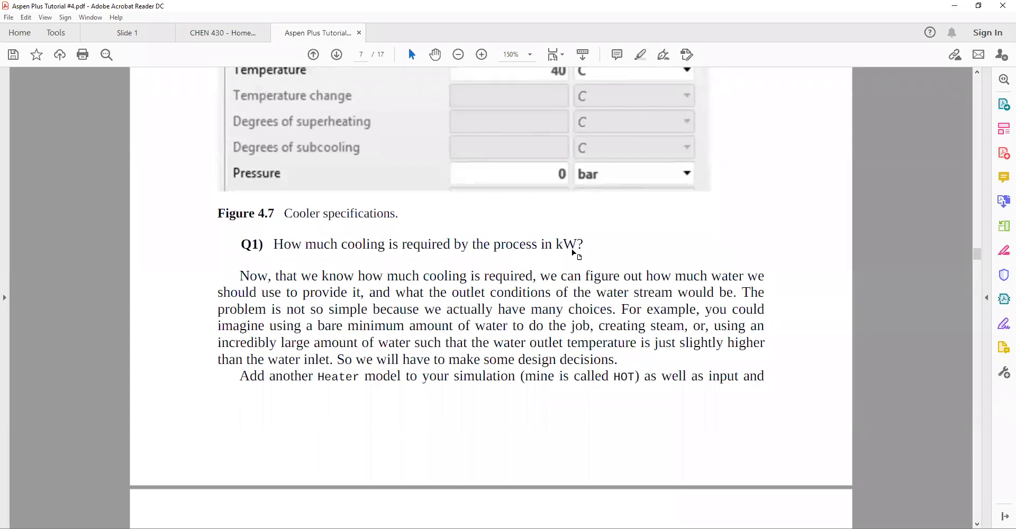
pyautogui.scroll(2, 619, 176)
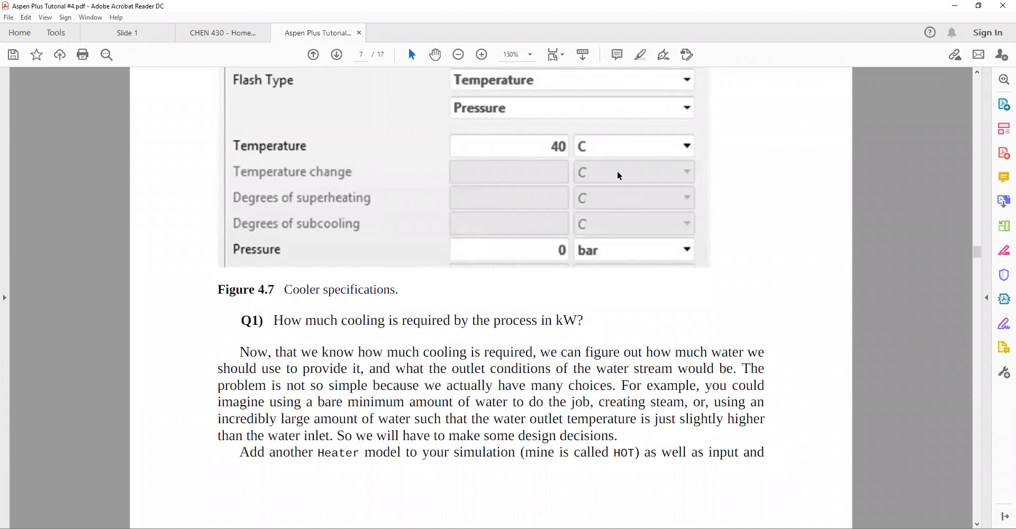
pyautogui.hotkey('alt', 'Tab')
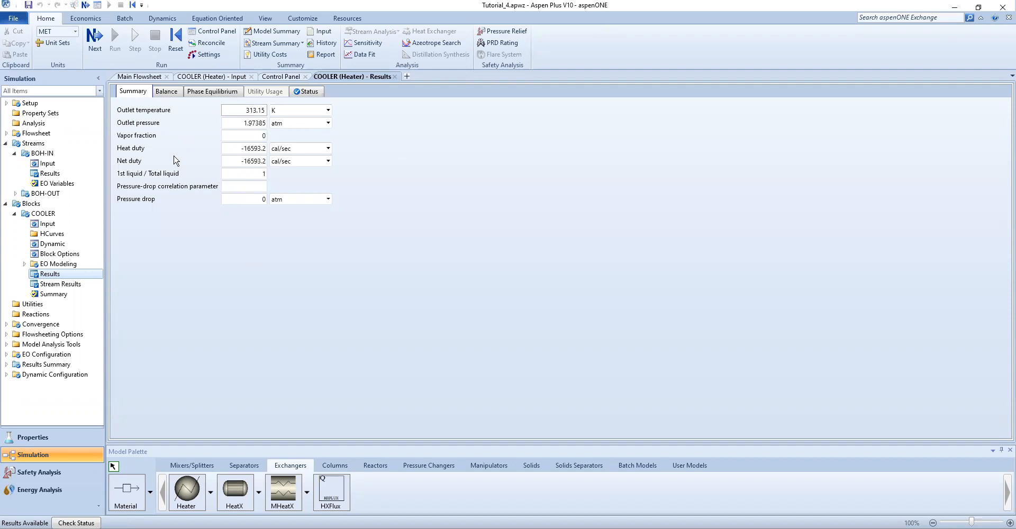
# Switch the COOLER results' heat duty and net duty units to kW
pyautogui.click(329, 148)
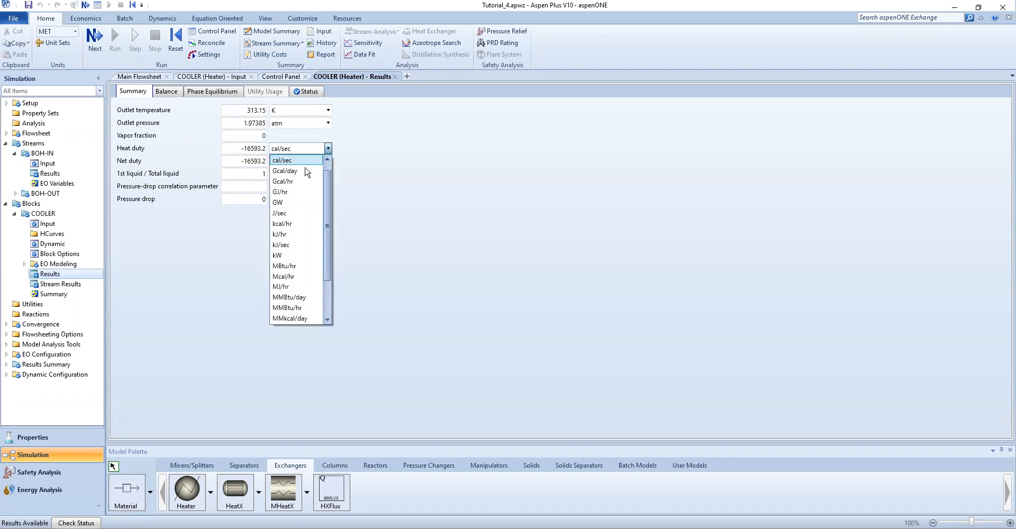
pyautogui.click(277, 255)
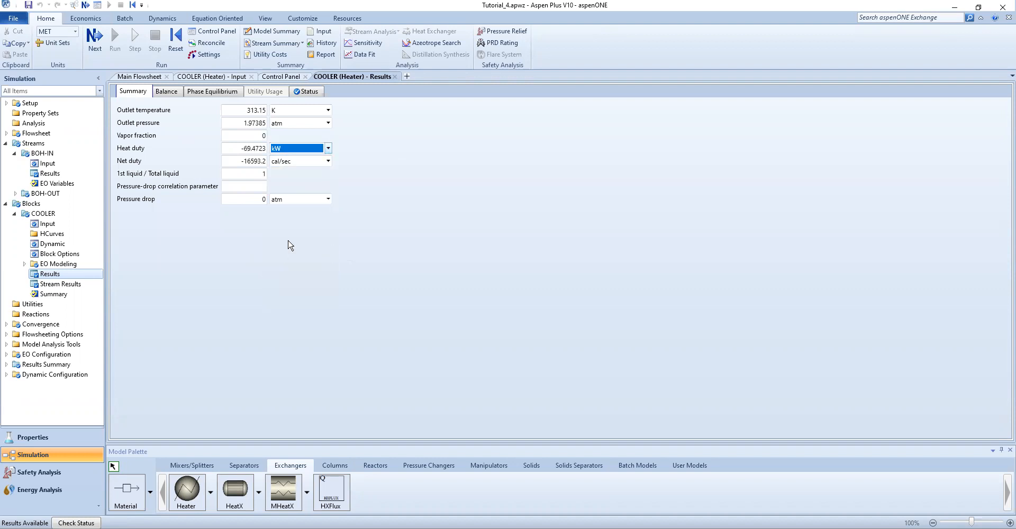
pyautogui.click(328, 161)
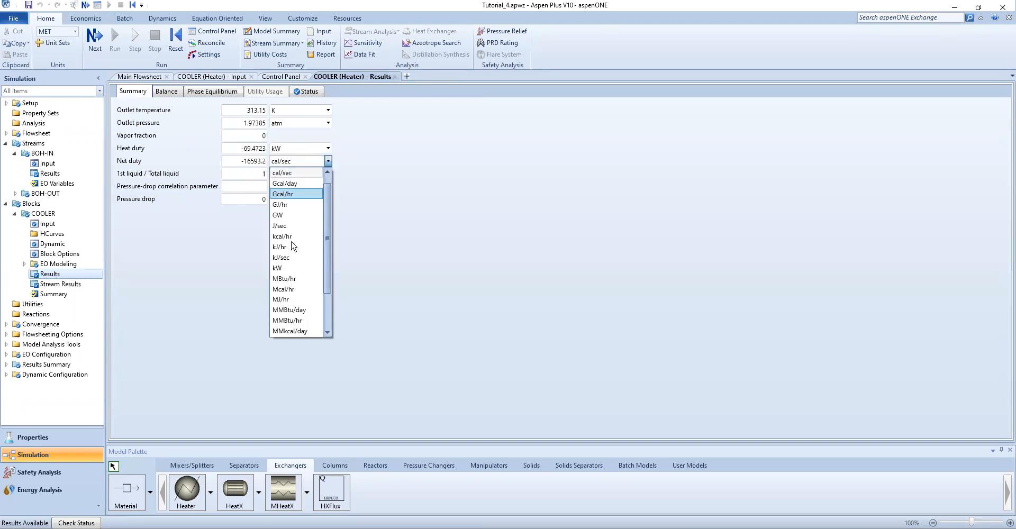
pyautogui.click(289, 267)
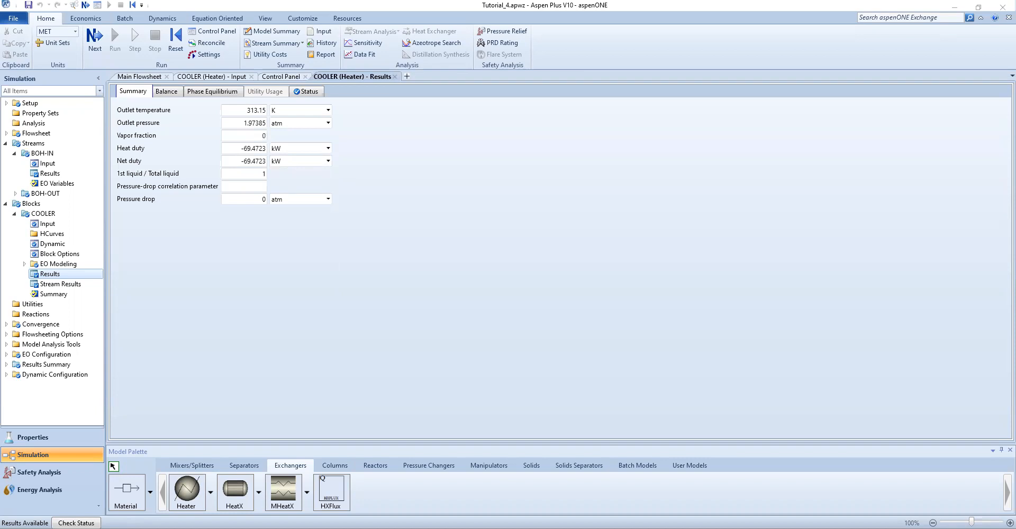
pyautogui.click(265, 263)
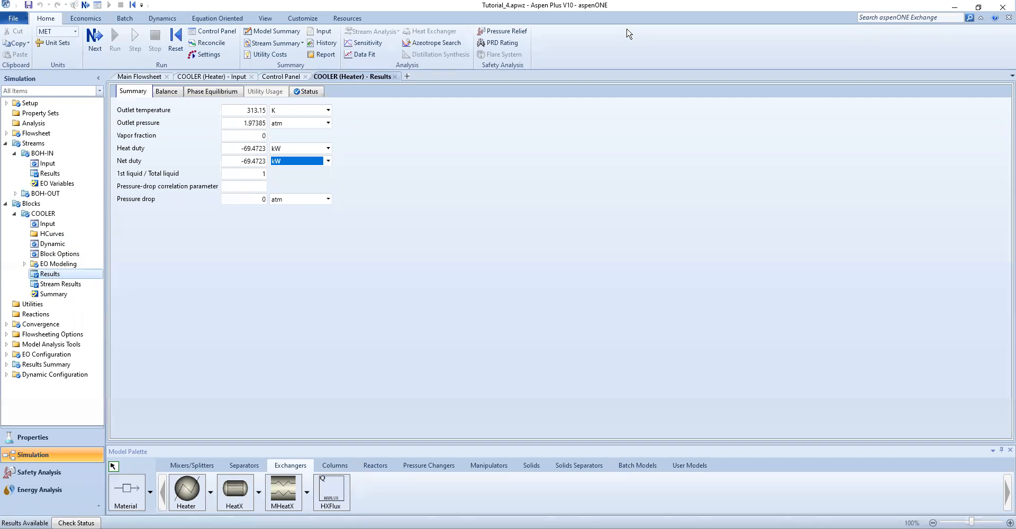
# In the tutorial PDF, highlight the instructions about adding another Heater and choosing a 600 kg/hr water flow
pyautogui.hotkey('alt', 'Tab')
pyautogui.scroll(3, 237, 178)
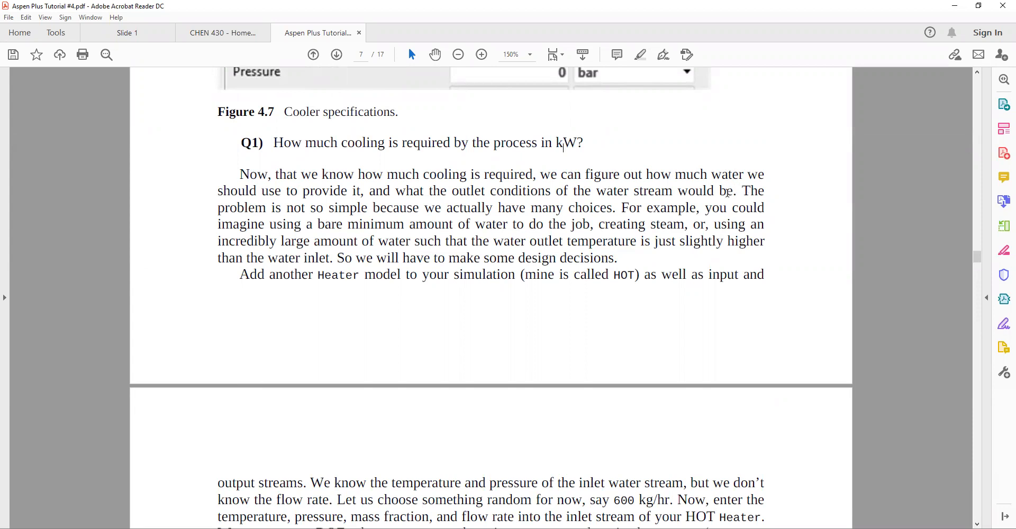
pyautogui.scroll(-2, 287, 218)
pyautogui.scroll(-3, 287, 218)
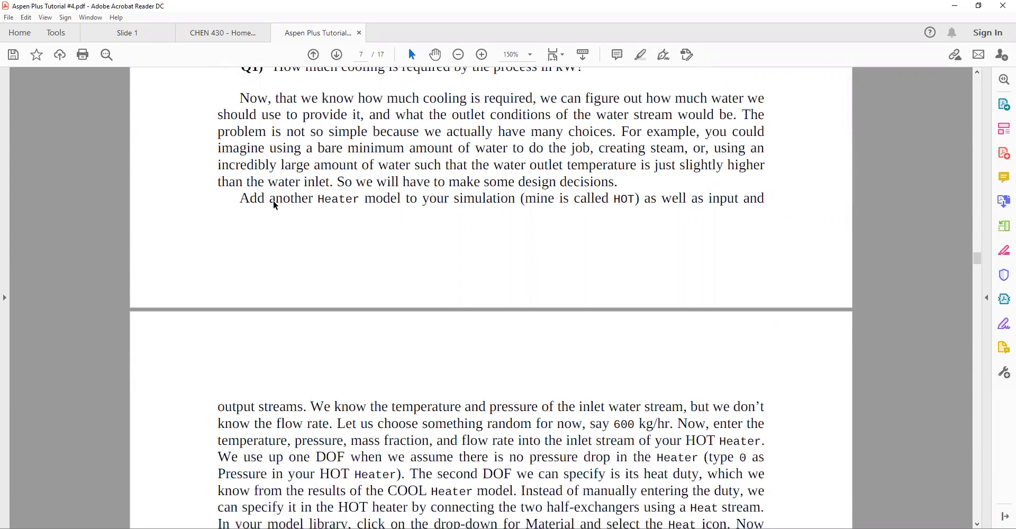
pyautogui.moveTo(232, 150); pyautogui.dragTo(753, 149)
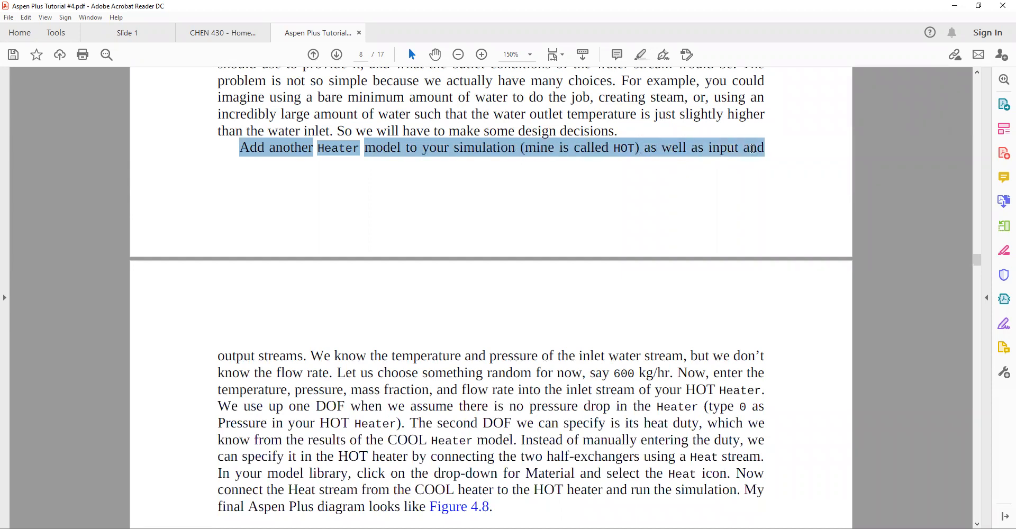
pyautogui.moveTo(345, 308); pyautogui.dragTo(672, 375)
pyautogui.click(639, 57)
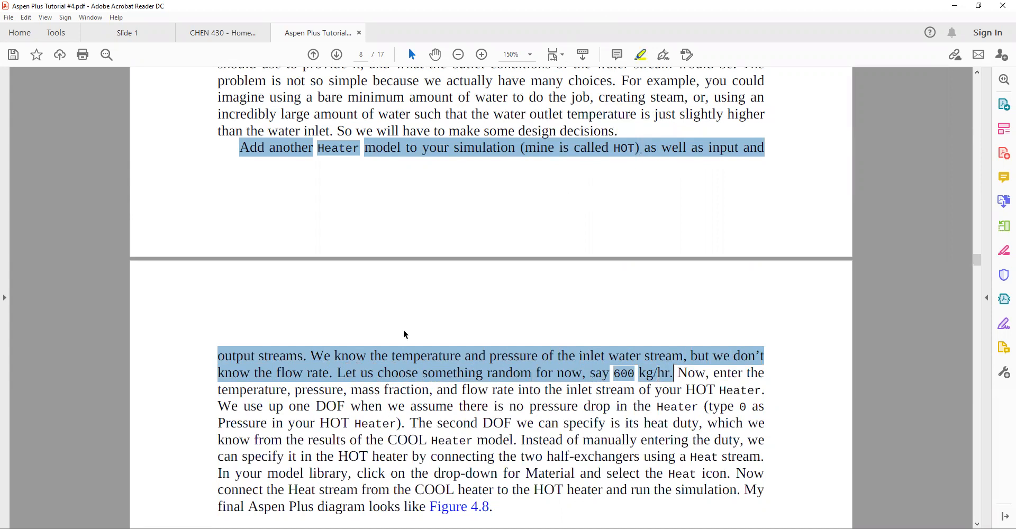
# Highlight the phrase "no pressure drop" in the tutorial text
pyautogui.scroll(-1, 404, 333)
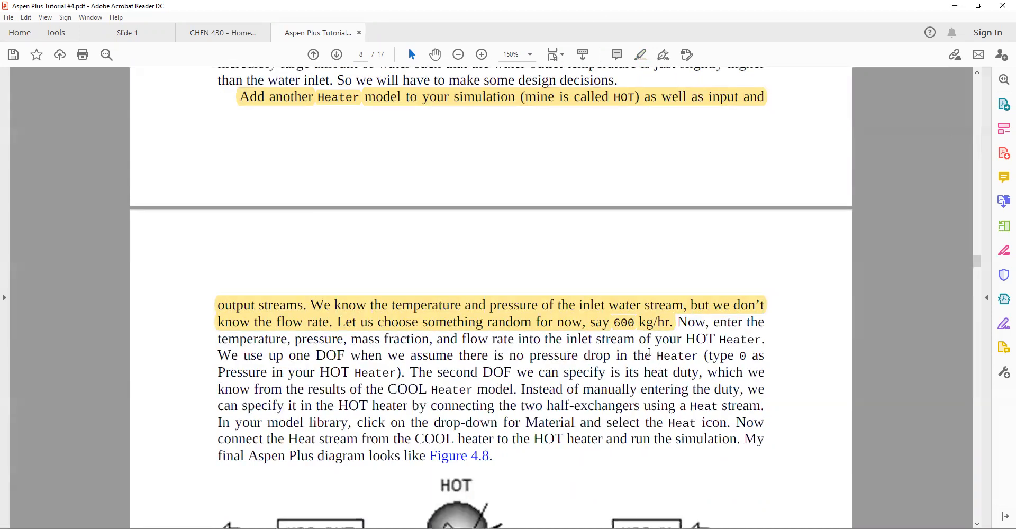
pyautogui.scroll(3, 426, 297)
pyautogui.scroll(-4, 444, 297)
pyautogui.scroll(-3, 474, 318)
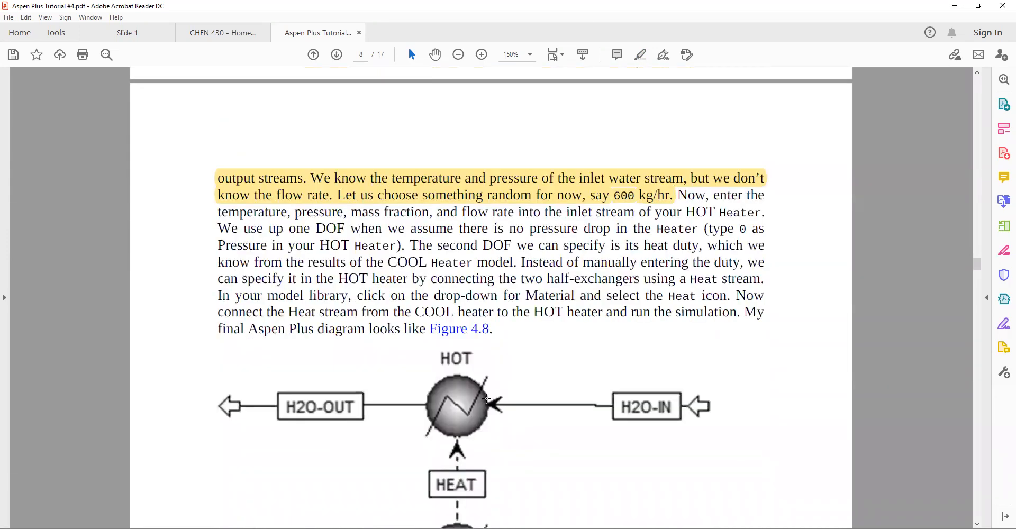
pyautogui.scroll(3, 456, 367)
pyautogui.scroll(-12, 476, 349)
pyautogui.scroll(12, 498, 339)
pyautogui.moveTo(509, 229); pyautogui.dragTo(612, 229)
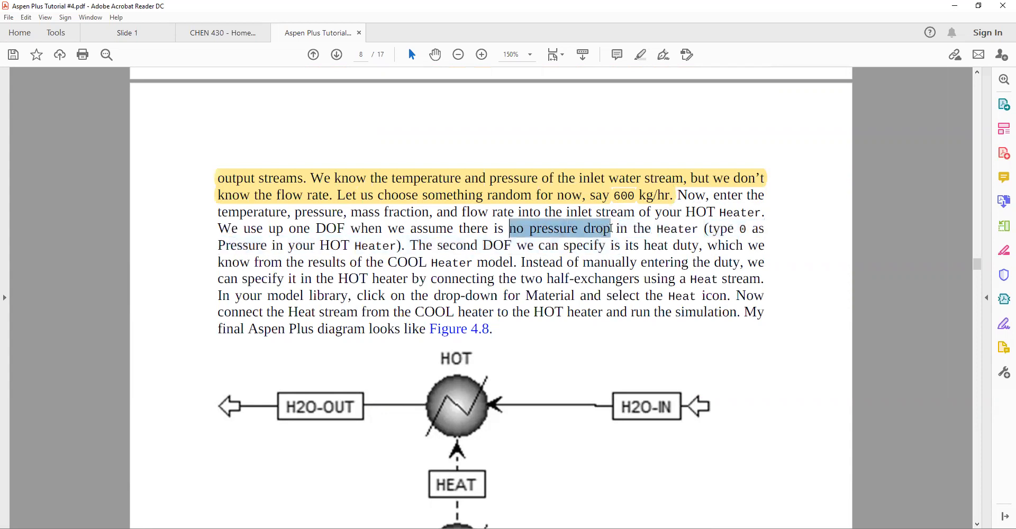
pyautogui.click(641, 55)
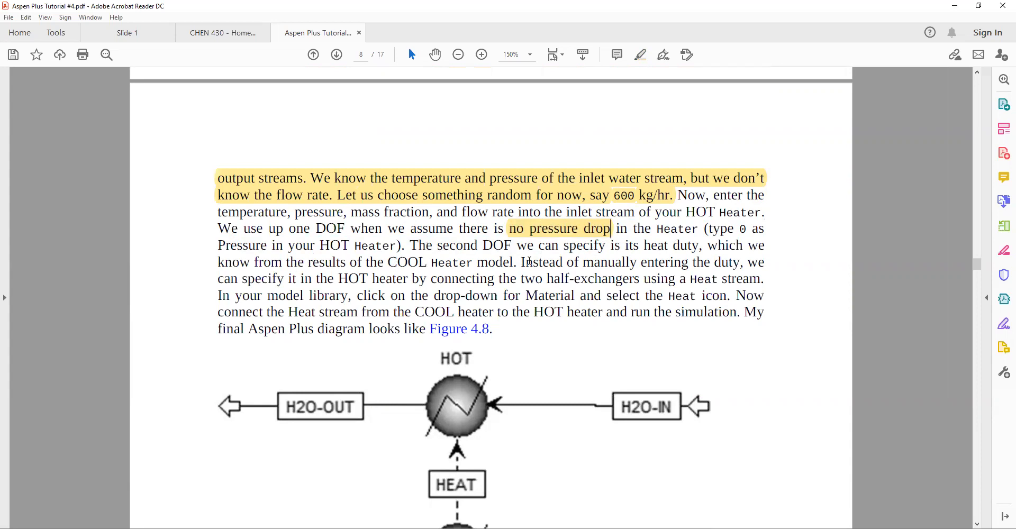
# Highlight the sentence about specifying the heat duty from the COOL Heater results
pyautogui.moveTo(411, 245); pyautogui.dragTo(513, 263)
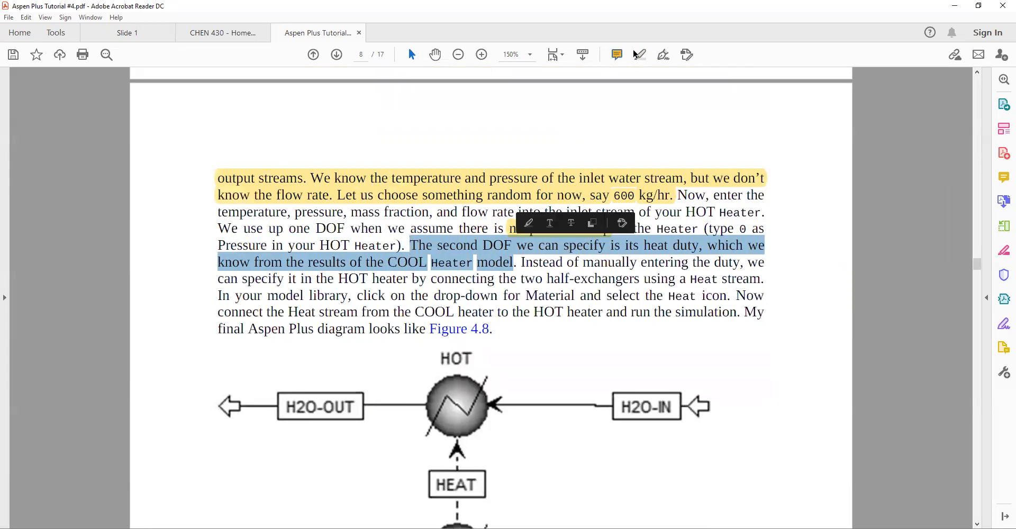
pyautogui.click(528, 222)
pyautogui.scroll(-3, 388, 273)
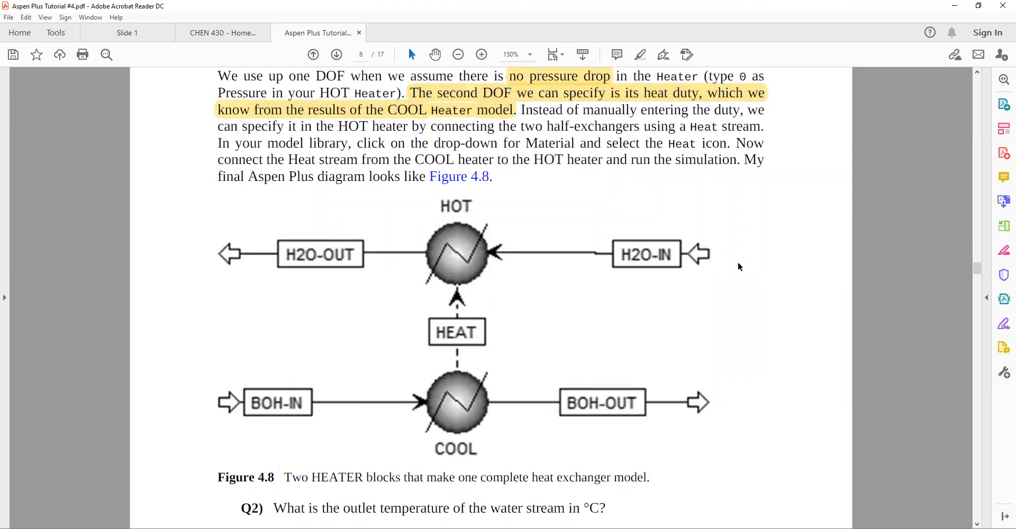
pyautogui.scroll(8, 511, 284)
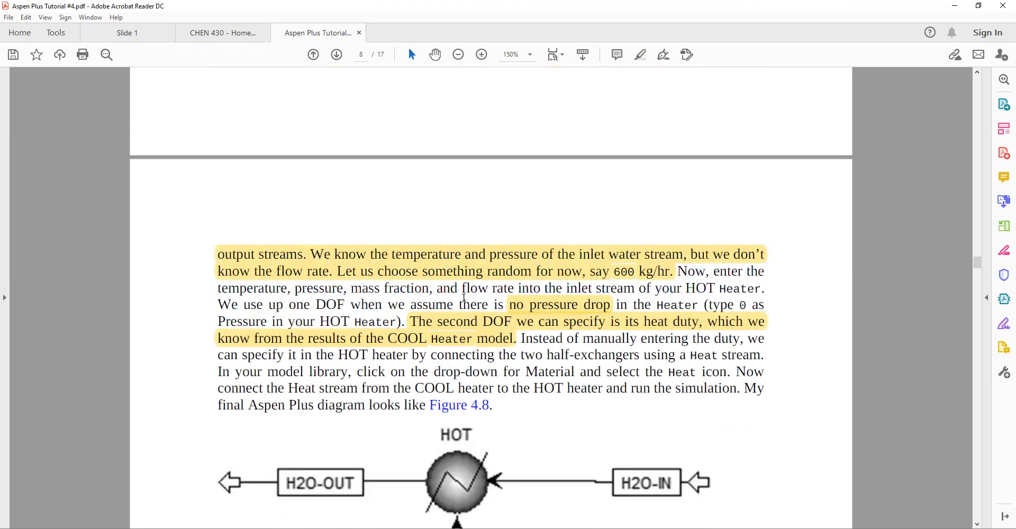
pyautogui.scroll(8, 456, 311)
pyautogui.scroll(15, 454, 310)
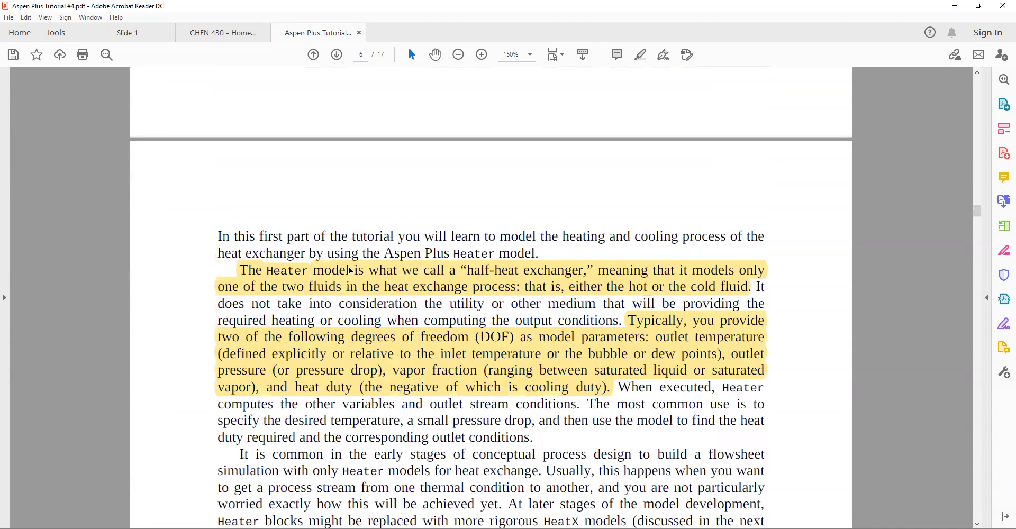
# Scroll through the tutorial PDF to the Q2 question about the water outlet temperature and select its text
pyautogui.scroll(5, 350, 271)
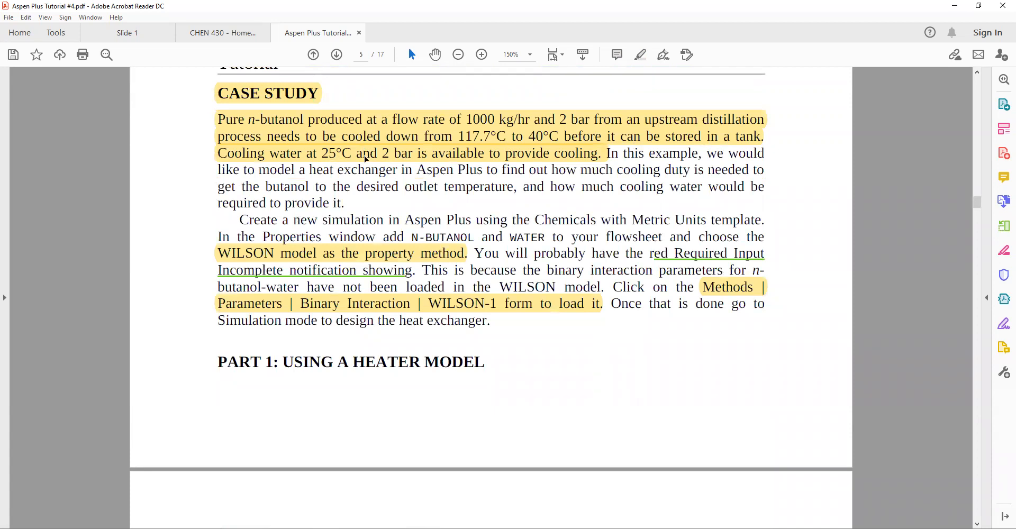
pyautogui.scroll(-5, 438, 303)
pyautogui.scroll(-15, 437, 296)
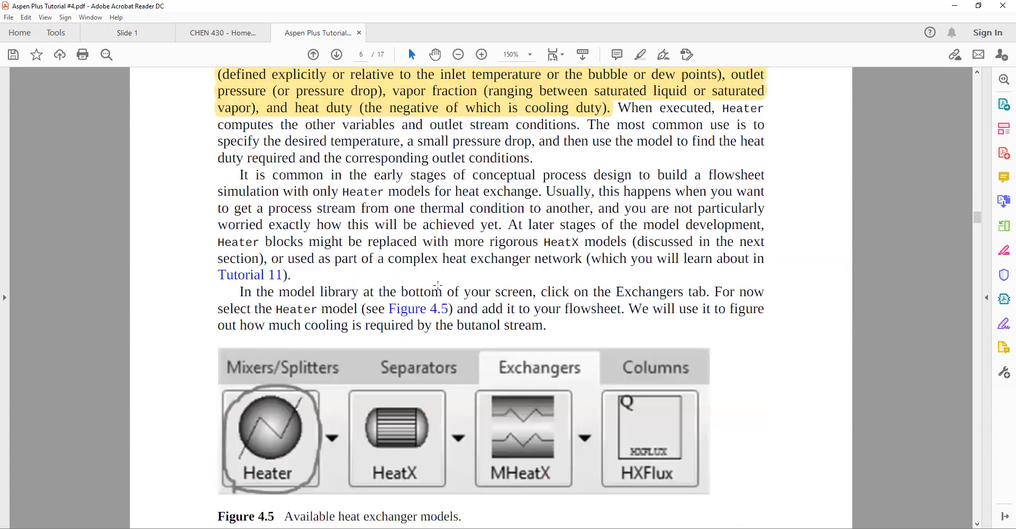
pyautogui.scroll(-5, 437, 288)
pyautogui.scroll(-20, 438, 285)
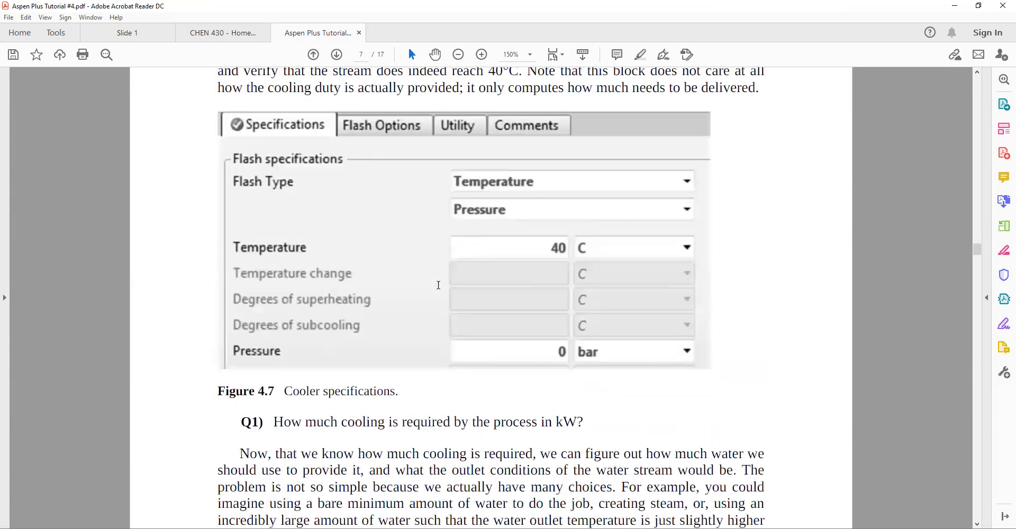
pyautogui.scroll(-5, 685, 351)
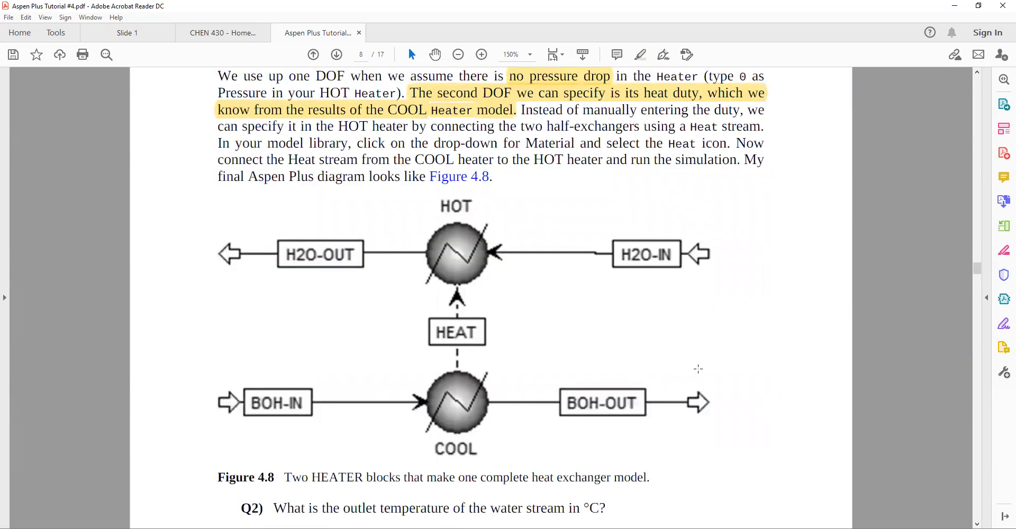
pyautogui.scroll(3, 643, 286)
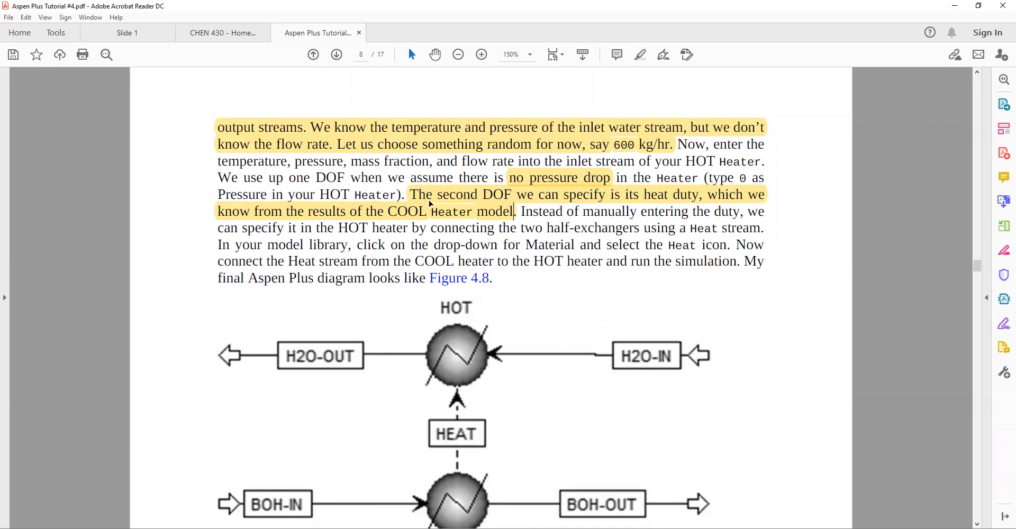
pyautogui.scroll(-2, 465, 449)
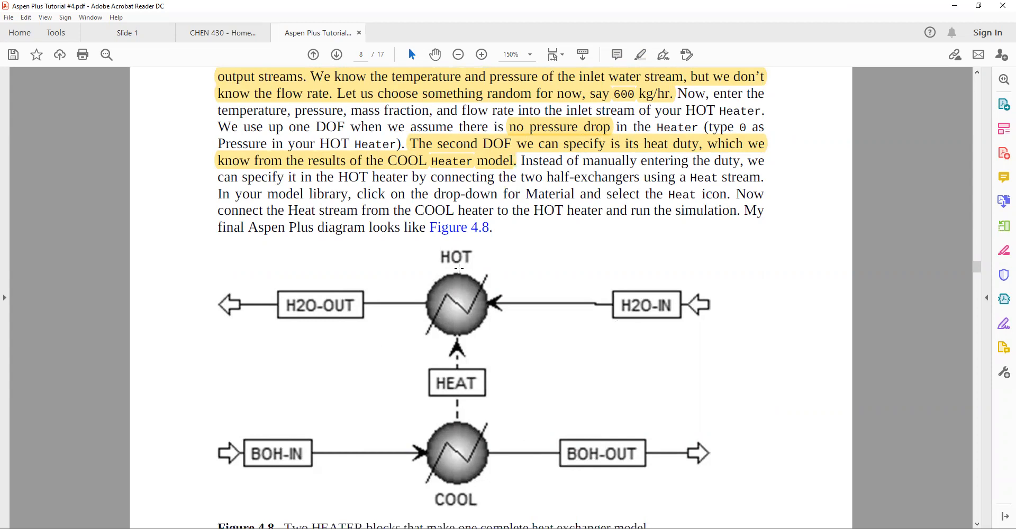
pyautogui.scroll(-3, 459, 269)
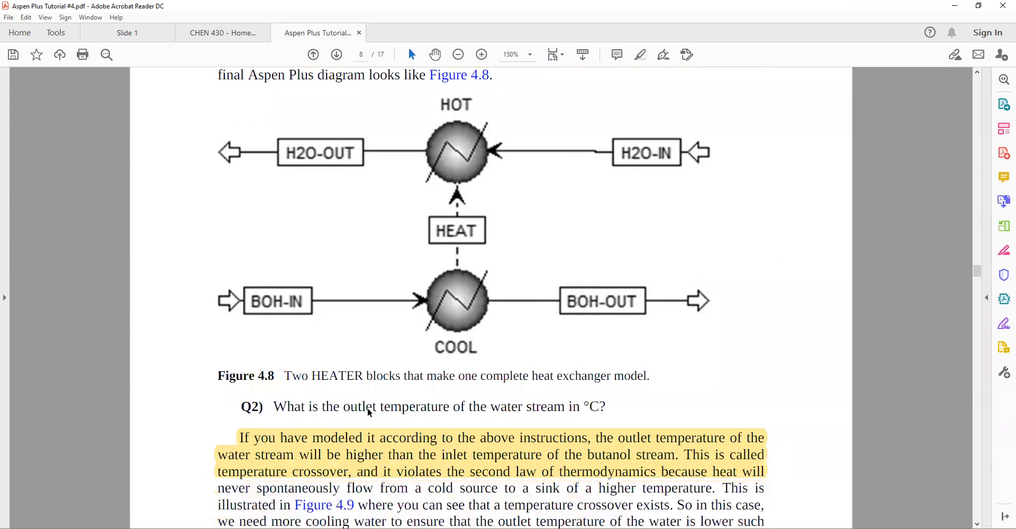
pyautogui.moveTo(278, 408); pyautogui.dragTo(595, 407)
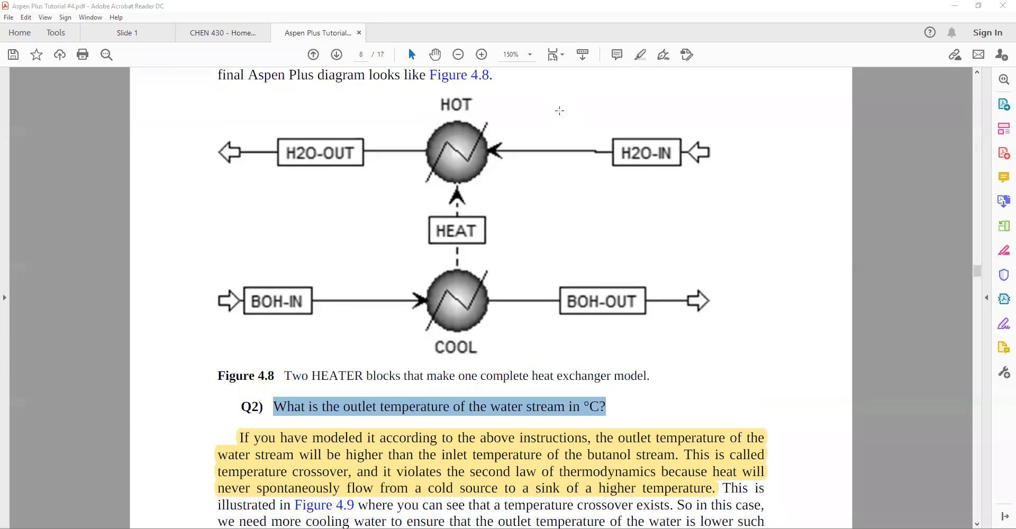
# Switch to Aspen Plus, close the open forms, and place a second Heater block above the COOLER block
pyautogui.hotkey('alt', 'Tab')
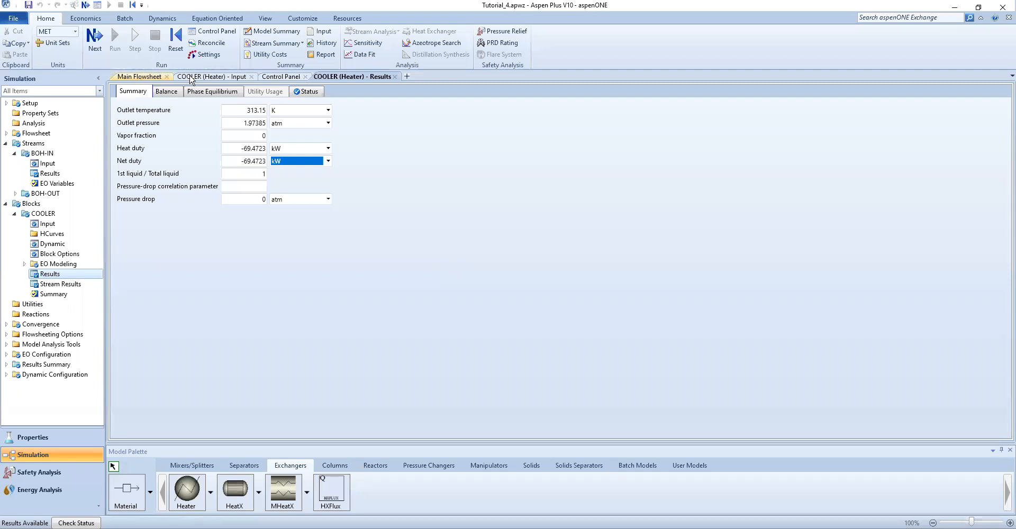
pyautogui.click(294, 78)
pyautogui.click(306, 77)
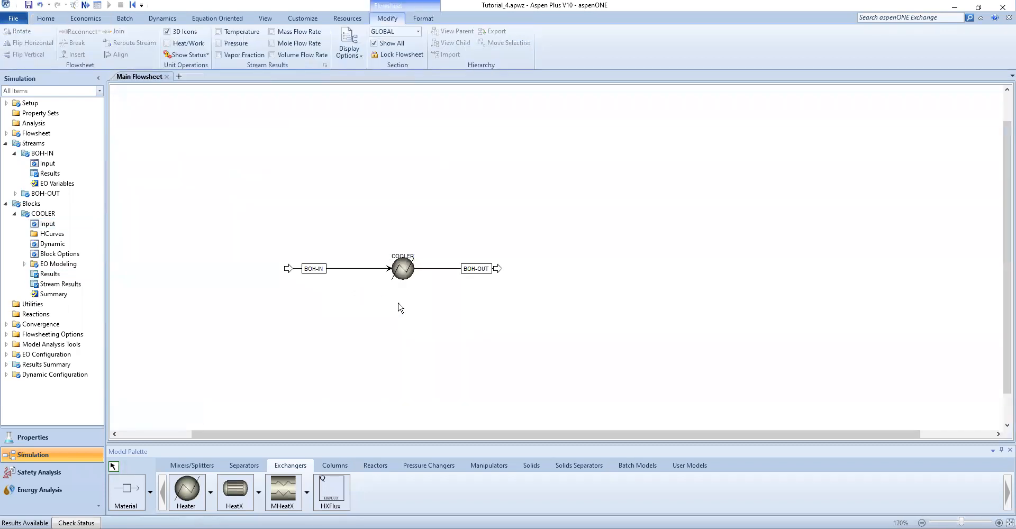
pyautogui.click(189, 494)
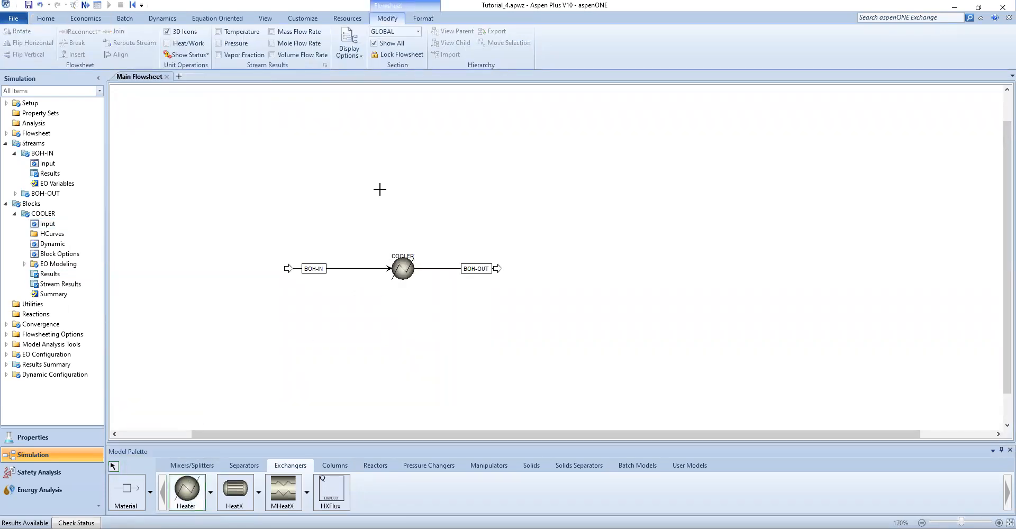
pyautogui.click(393, 198)
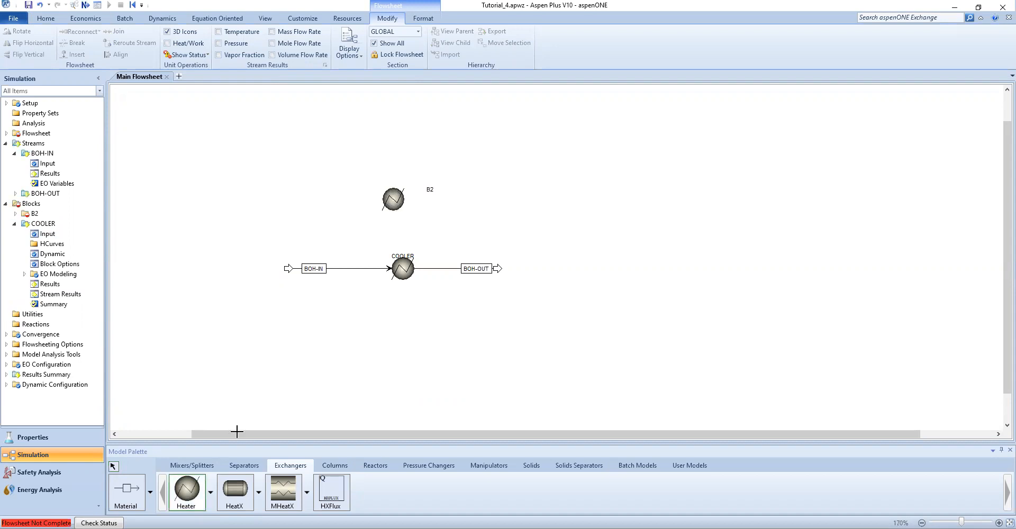
# Connect an inlet material stream and an outlet material stream to the new B2 heater
pyautogui.click(132, 494)
pyautogui.click(279, 174)
pyautogui.click(377, 199)
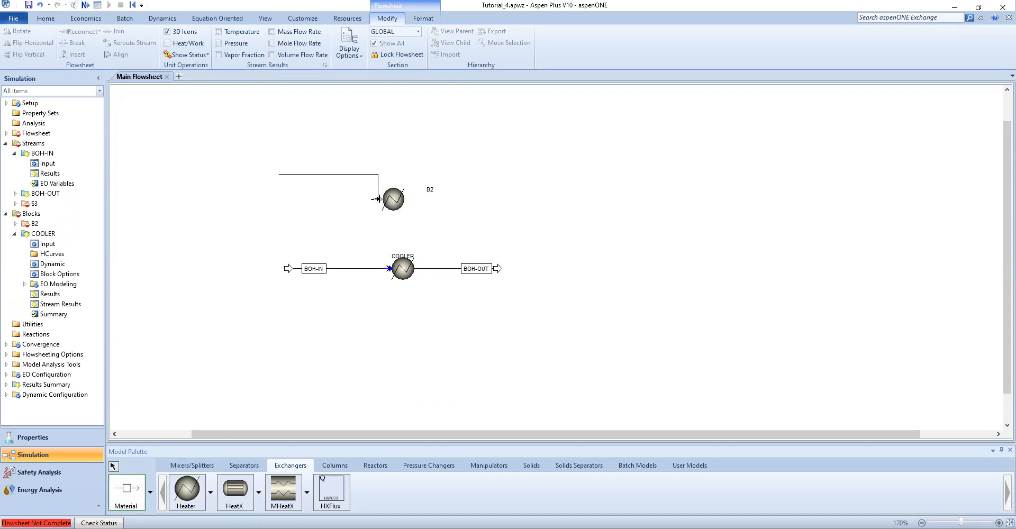
pyautogui.click(405, 199)
pyautogui.click(540, 199)
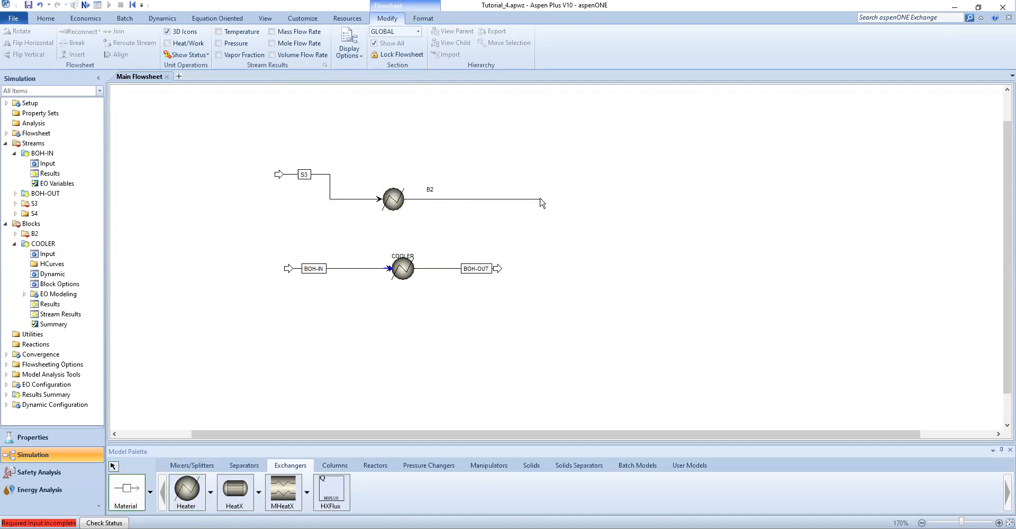
pyautogui.rightClick(466, 236)
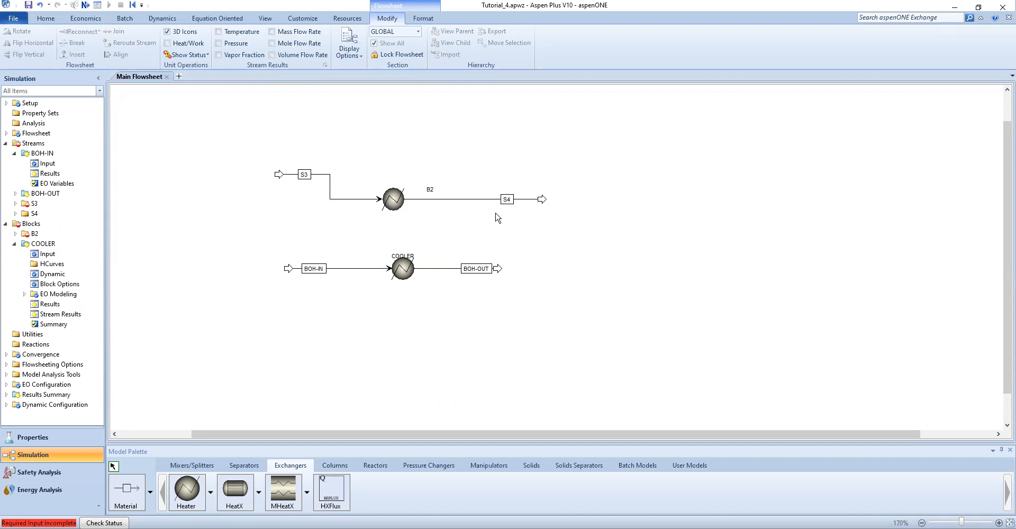
# Flip the B2 heater icon horizontally
pyautogui.rightClick(394, 204)
pyautogui.moveTo(426, 378)
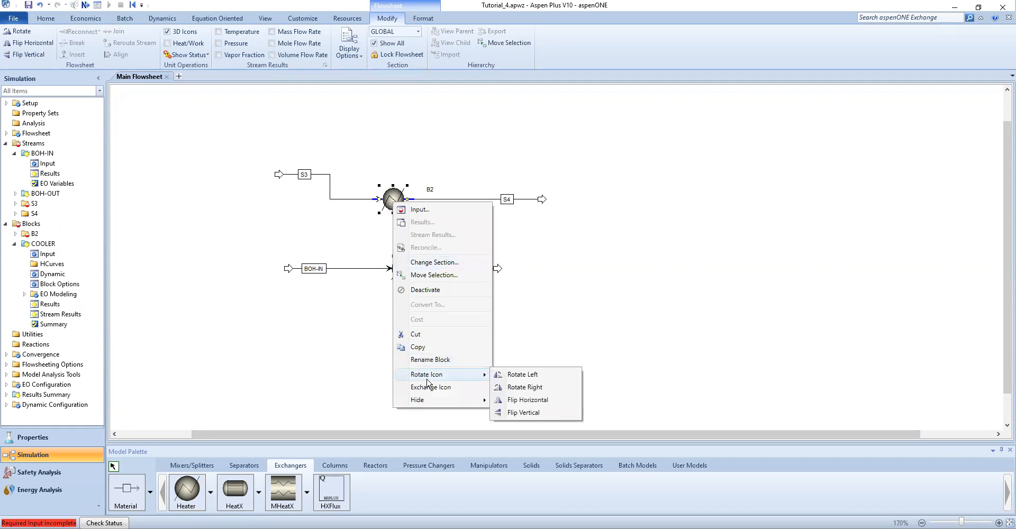
pyautogui.click(532, 400)
# Move the B2 feed stream's source to the right side of the block
pyautogui.moveTo(345, 192); pyautogui.dragTo(513, 194)
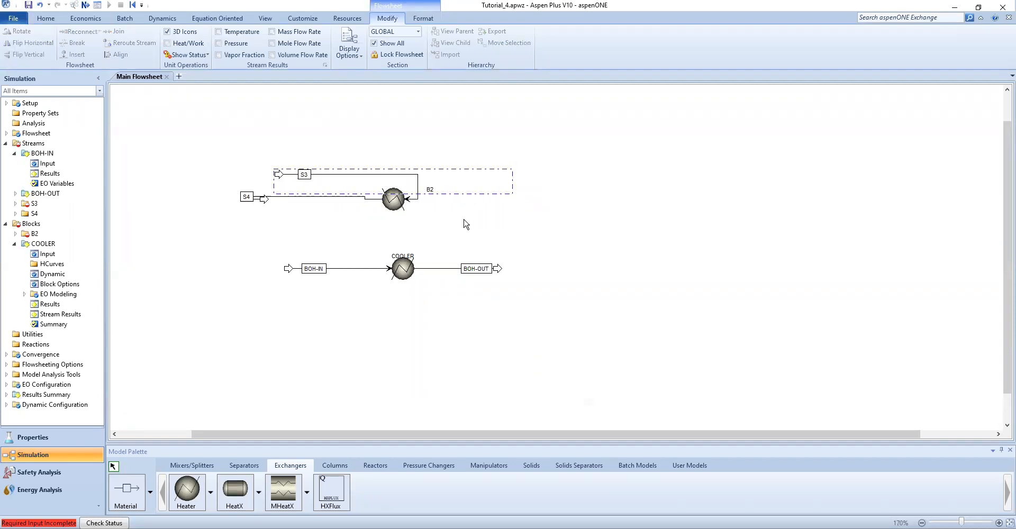
pyautogui.moveTo(324, 171); pyautogui.dragTo(473, 194)
pyautogui.click(478, 202)
pyautogui.click(472, 194)
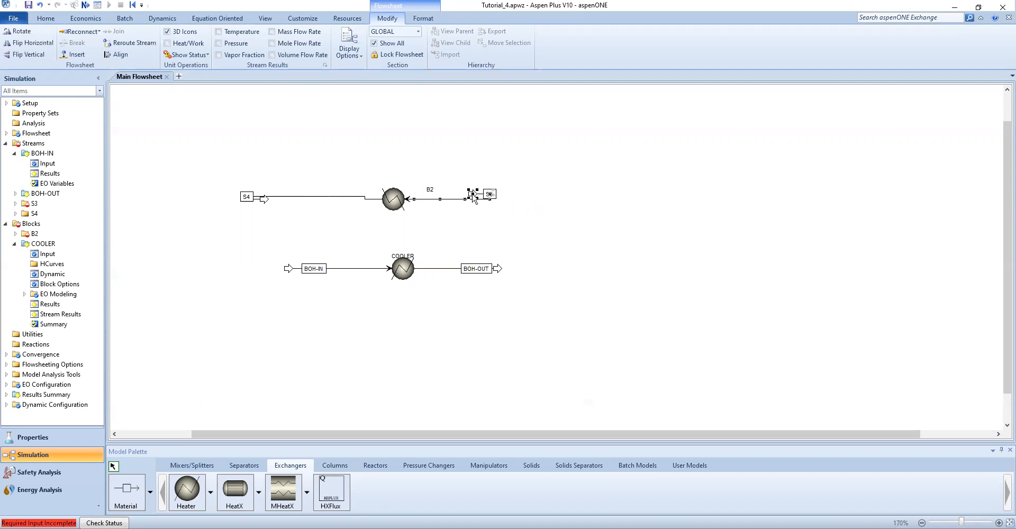
pyautogui.moveTo(473, 197); pyautogui.dragTo(512, 199)
pyautogui.click(517, 230)
pyautogui.click(513, 201)
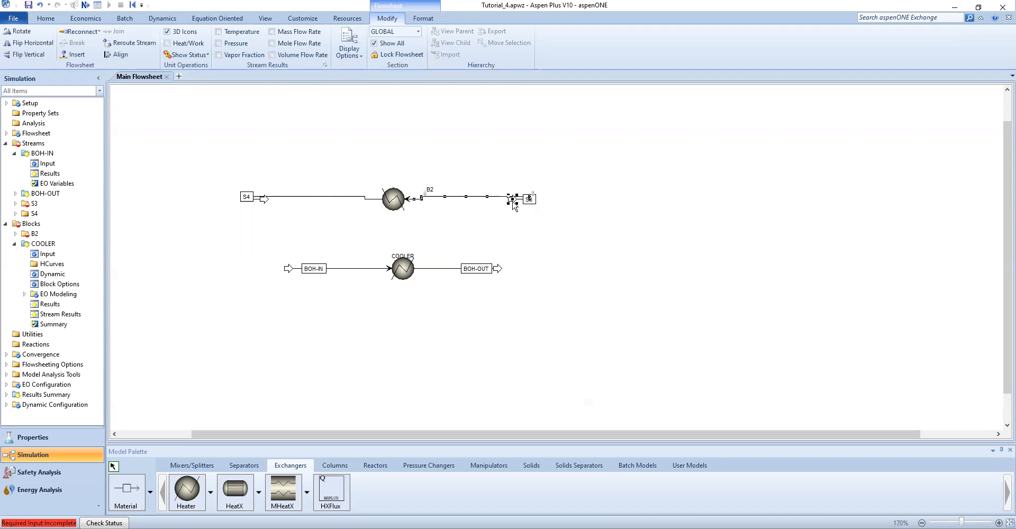
pyautogui.rightClick(512, 201)
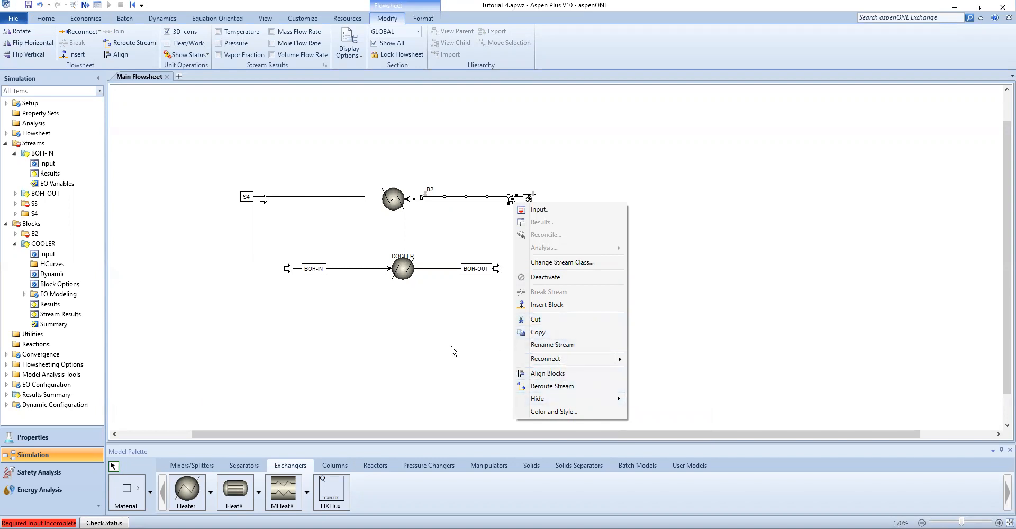
pyautogui.click(506, 273)
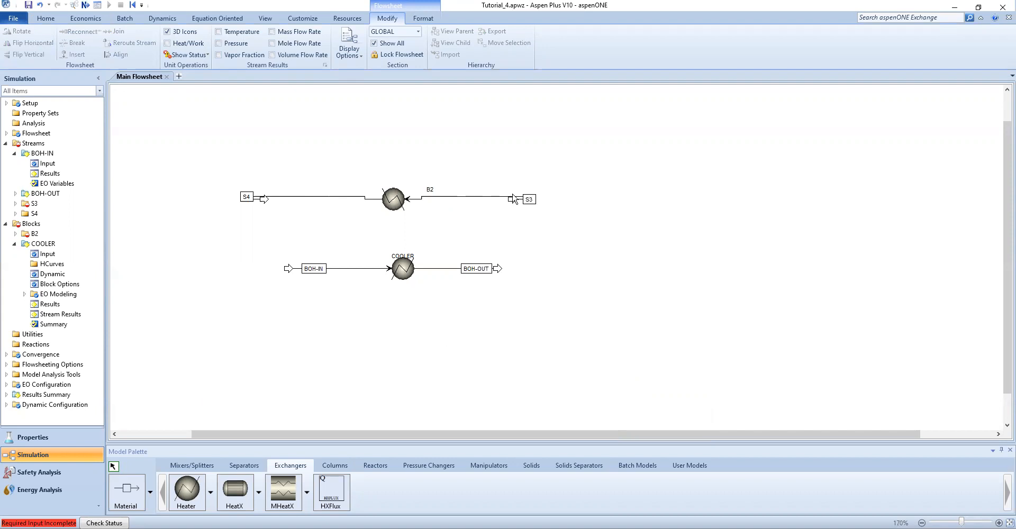
# Reroute the B2 feed stream so its source sits below and right of the block
pyautogui.moveTo(512, 199); pyautogui.dragTo(537, 218)
pyautogui.click(554, 225)
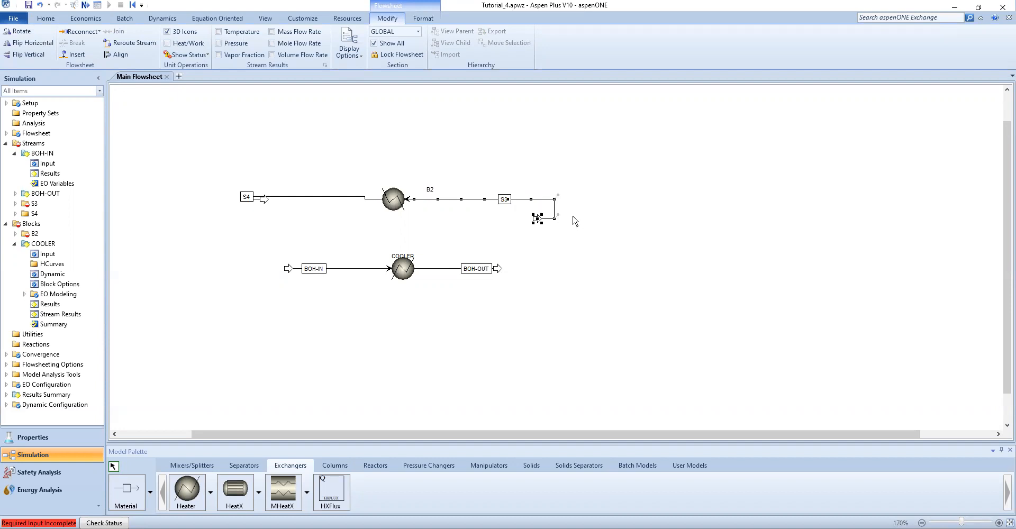
pyautogui.moveTo(535, 221); pyautogui.dragTo(479, 233)
pyautogui.click(496, 233)
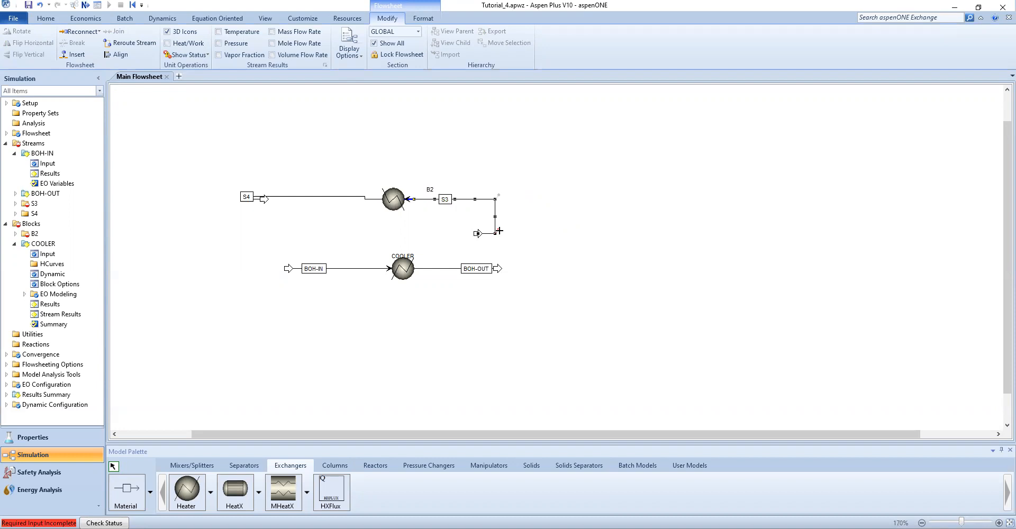
pyautogui.rightClick(478, 234)
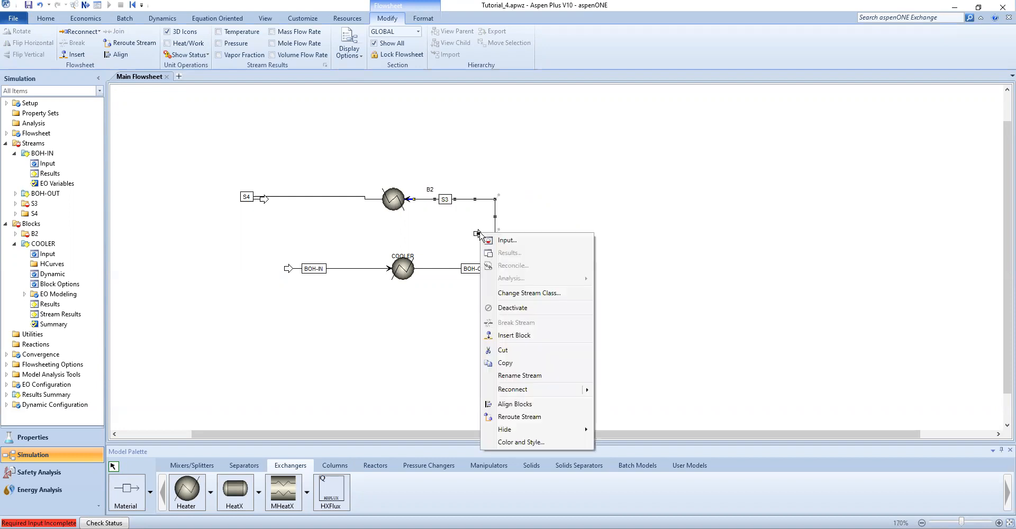
pyautogui.moveTo(521, 396)
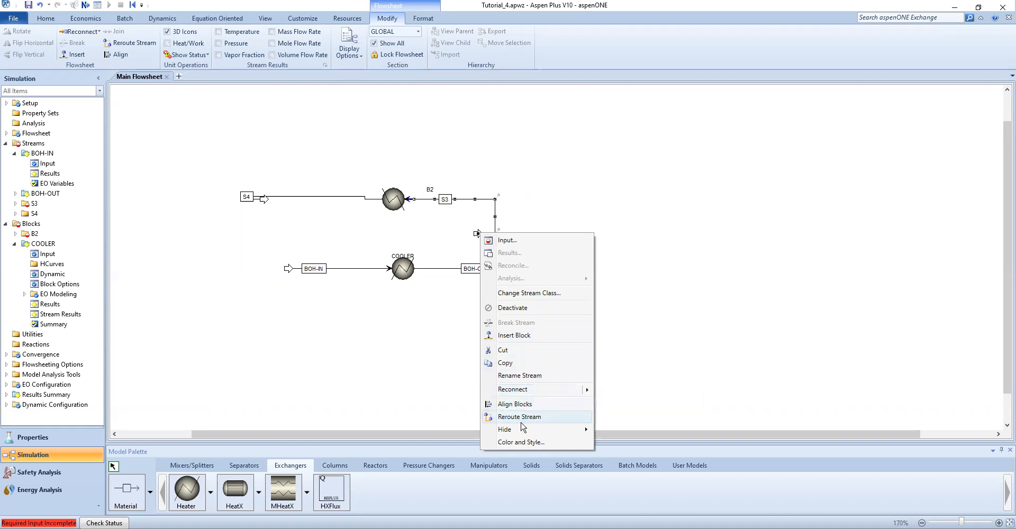
pyautogui.moveTo(519, 431)
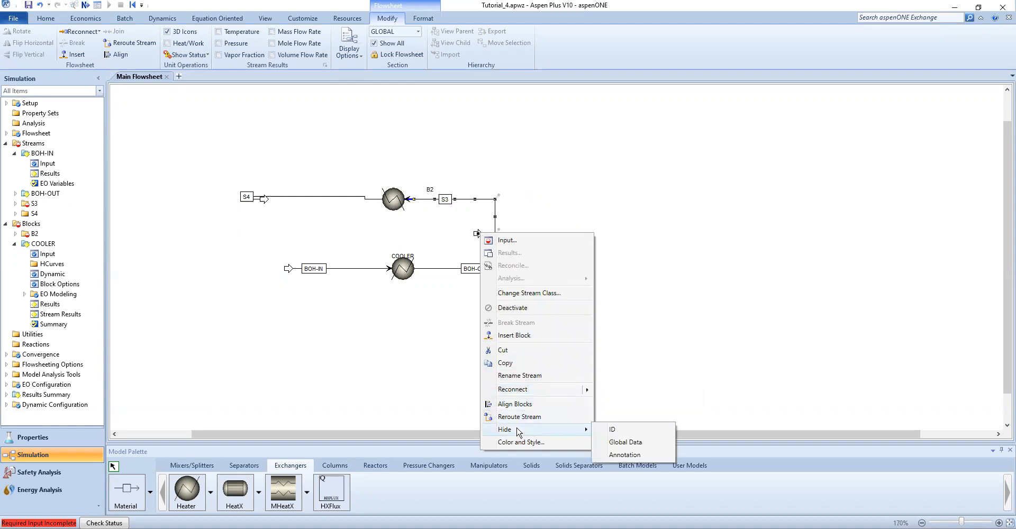
pyautogui.click(358, 377)
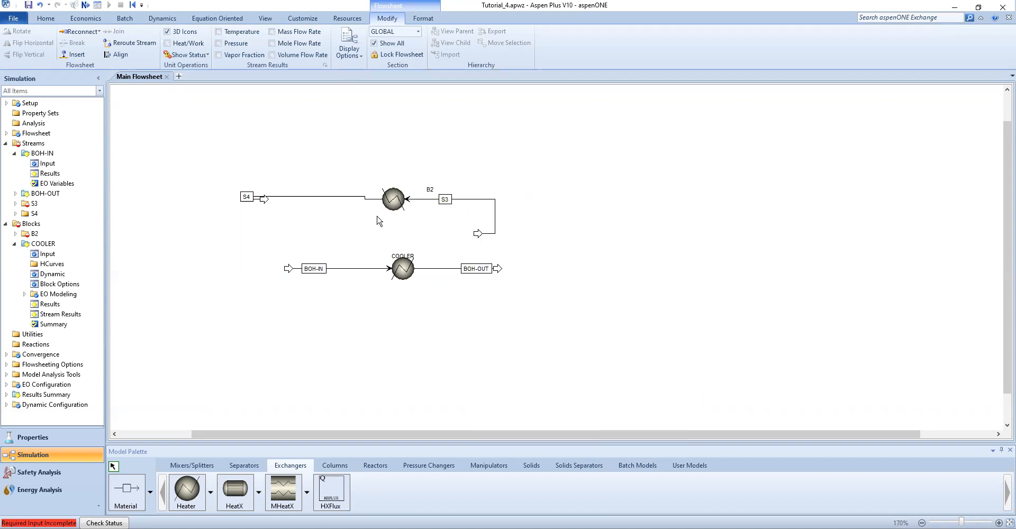
# Delete both the product stream and the feed stream attached to B2
pyautogui.moveTo(265, 199); pyautogui.dragTo(228, 215)
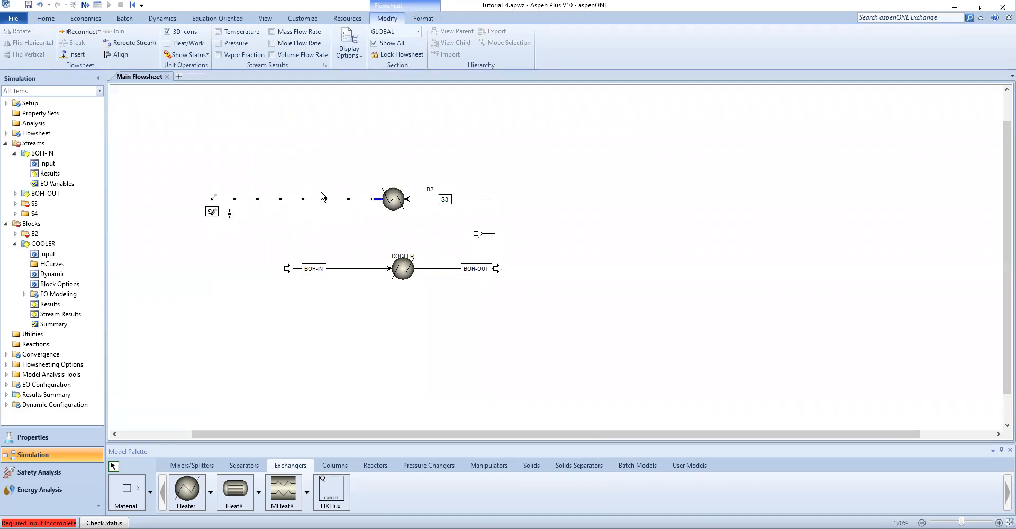
pyautogui.press('Delete')
pyautogui.click(526, 283)
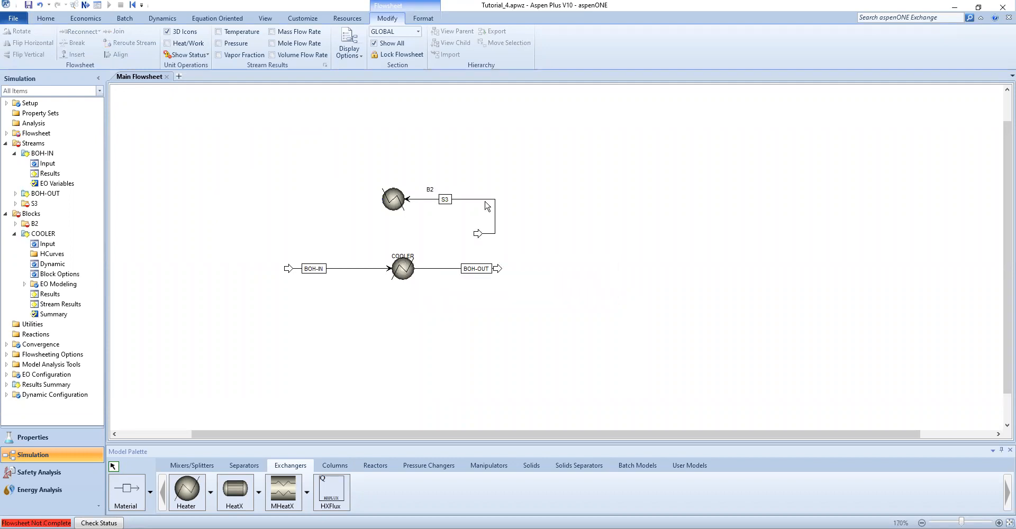
pyautogui.click(483, 200)
pyautogui.press('Delete')
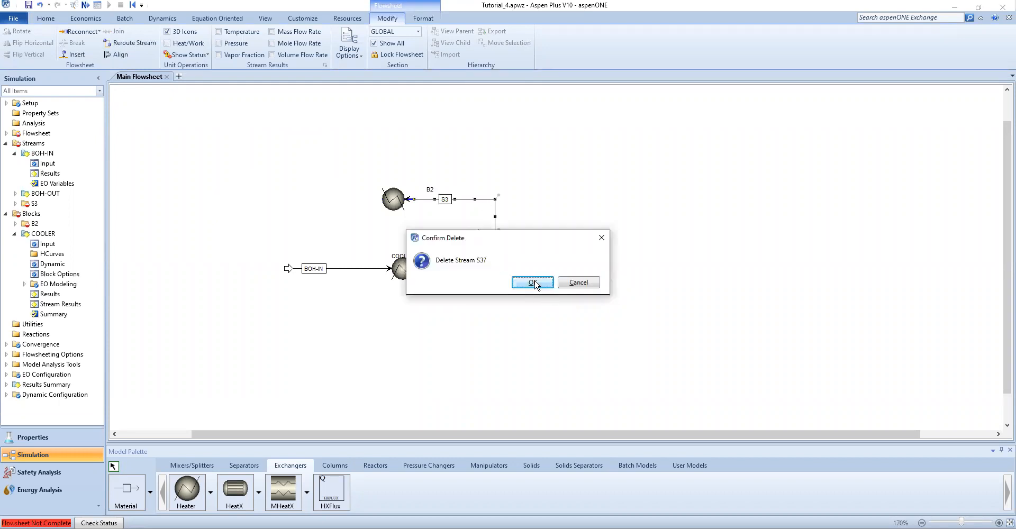
pyautogui.press('Return')
# Connect a new feed stream entering B2 from the right and a product stream leaving left, then raise the feed's source arrow
pyautogui.click(133, 496)
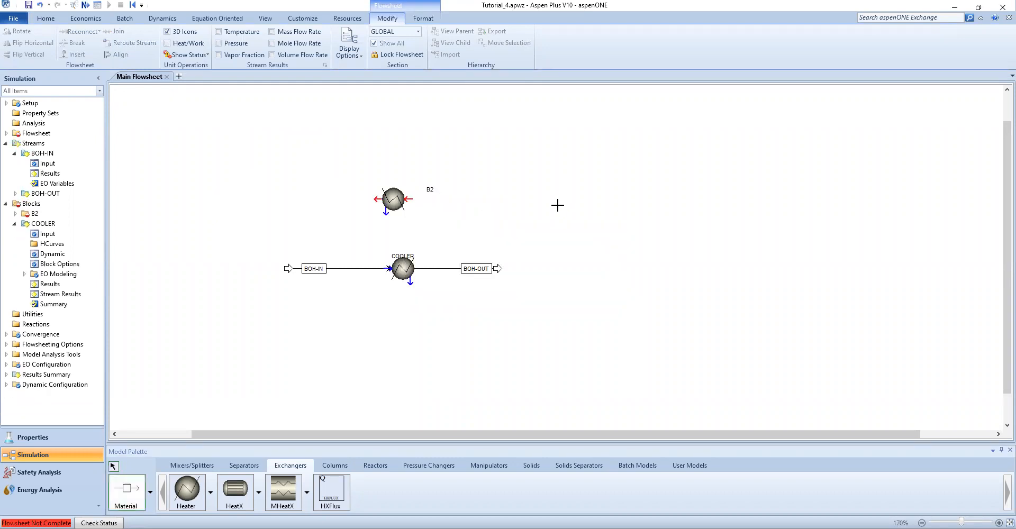
pyautogui.click(558, 204)
pyautogui.click(411, 199)
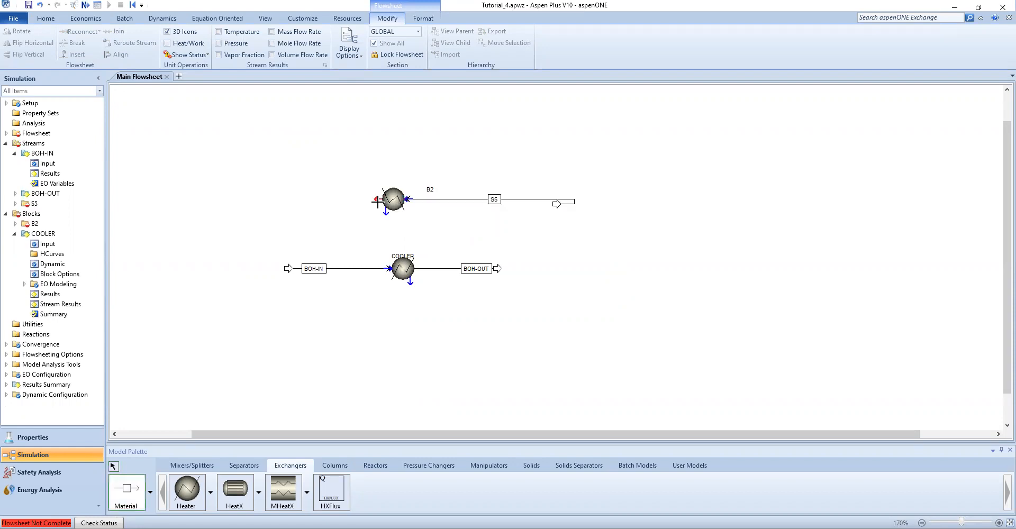
pyautogui.click(364, 199)
pyautogui.click(282, 199)
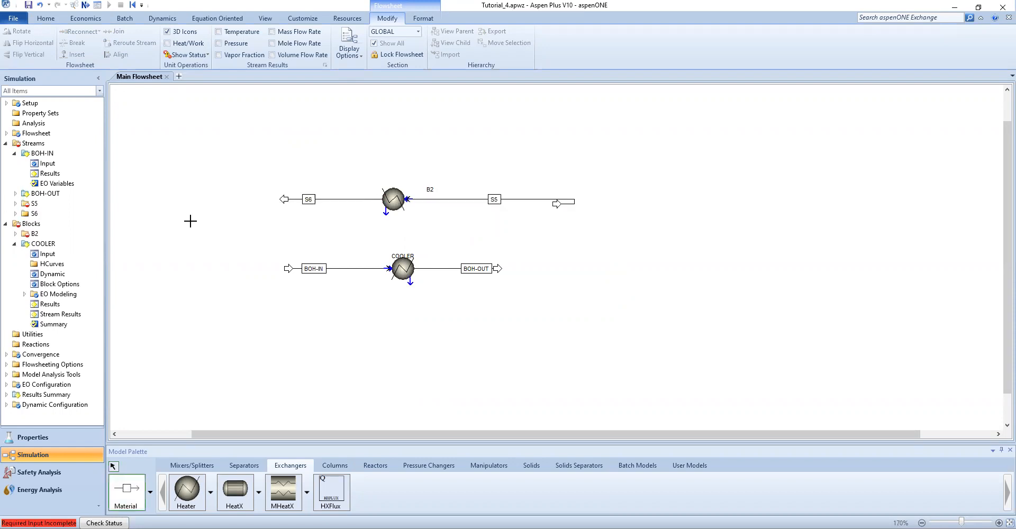
pyautogui.press('Escape')
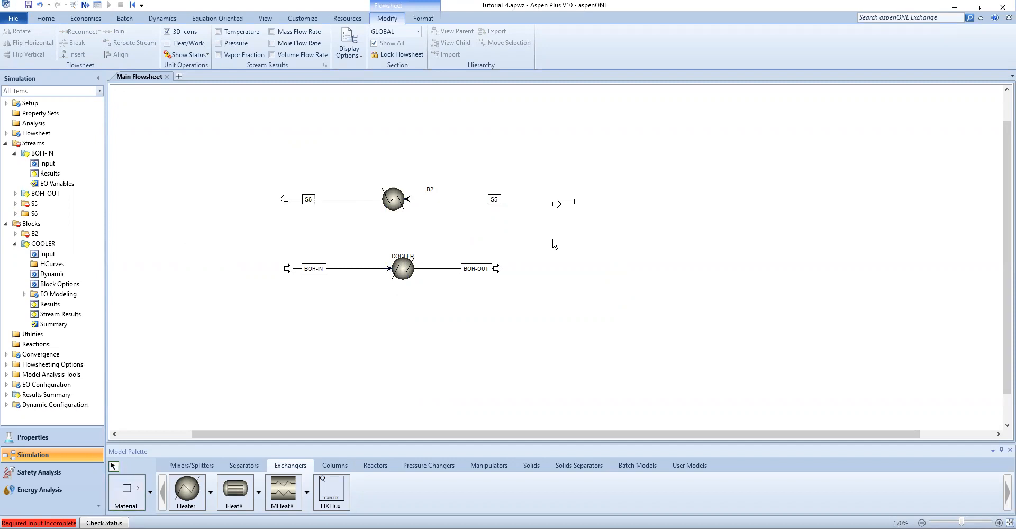
pyautogui.moveTo(559, 204); pyautogui.dragTo(506, 180)
pyautogui.click(511, 245)
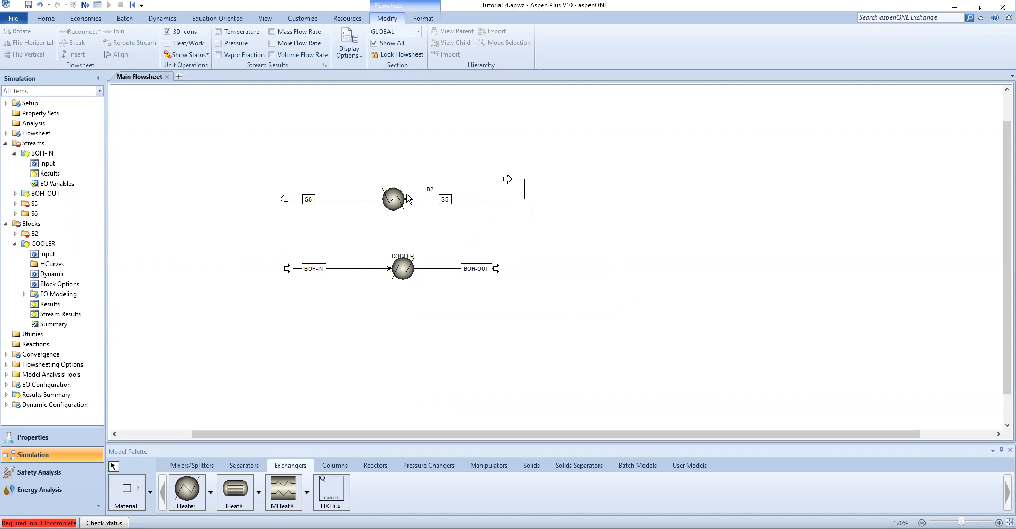
# Attach the feed stream to the B2 block's inlet and rename the block HOT
pyautogui.moveTo(430, 190); pyautogui.dragTo(393, 182)
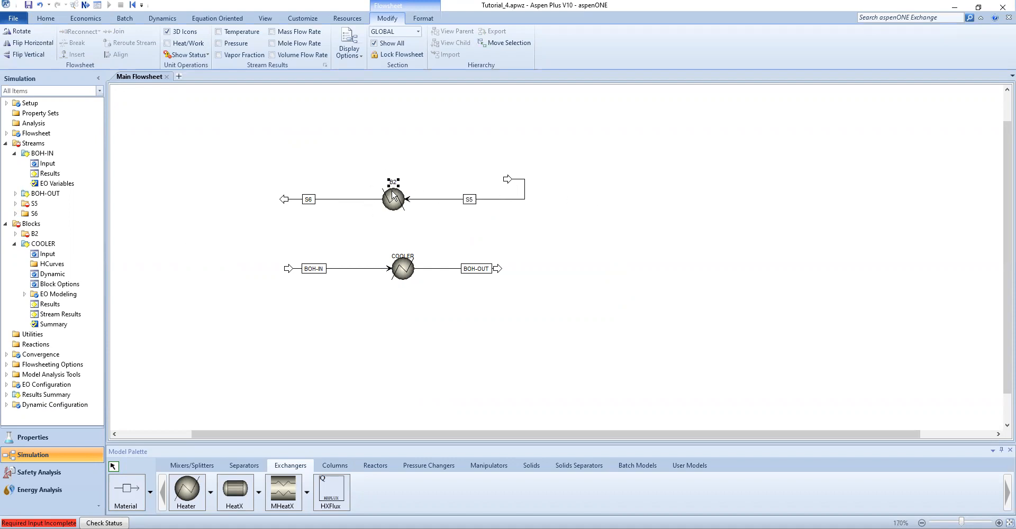
pyautogui.rightClick(392, 196)
pyautogui.click(426, 353)
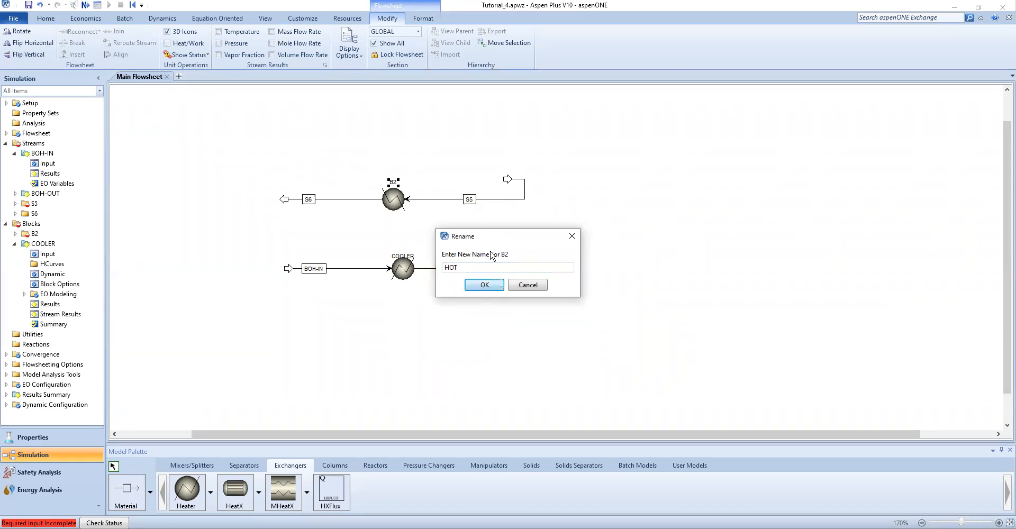
pyautogui.press('Return')
# Rename the HOT block's feed stream S5 as H2O-IN
pyautogui.click(469, 200)
pyautogui.rightClick(468, 201)
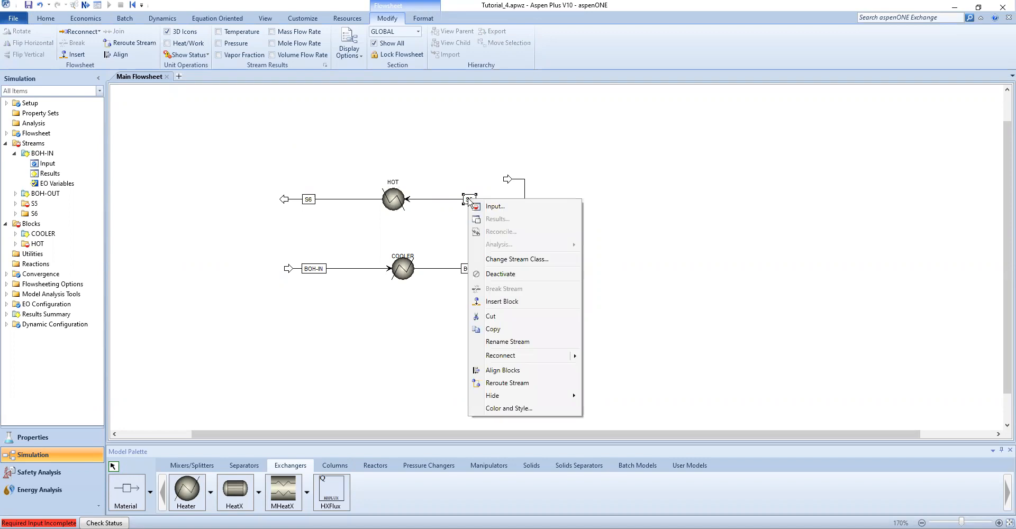
pyautogui.click(501, 344)
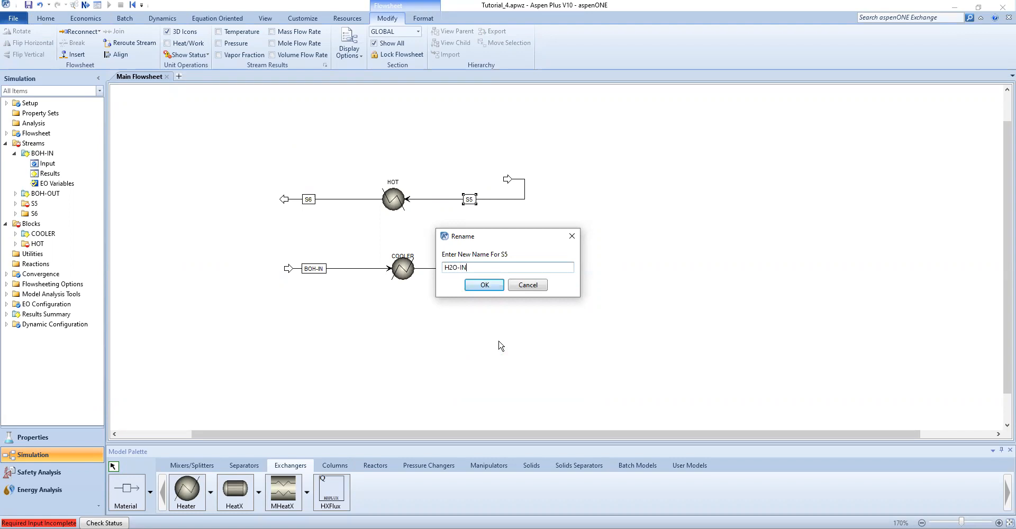
pyautogui.press('Return')
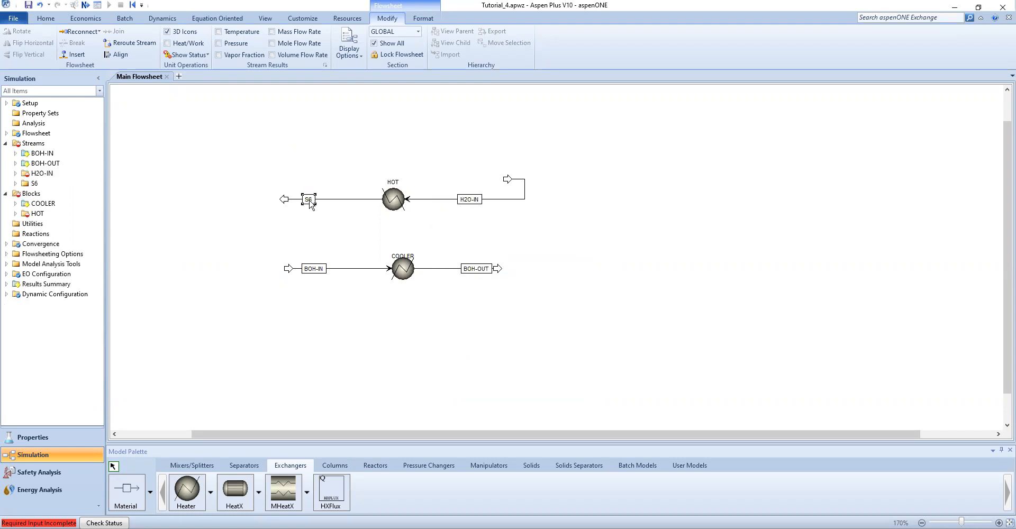
# Rename the HOT block's product stream S6 as H2O-OUT
pyautogui.rightClick(310, 204)
pyautogui.click(349, 345)
pyautogui.write('H2O-OUT')
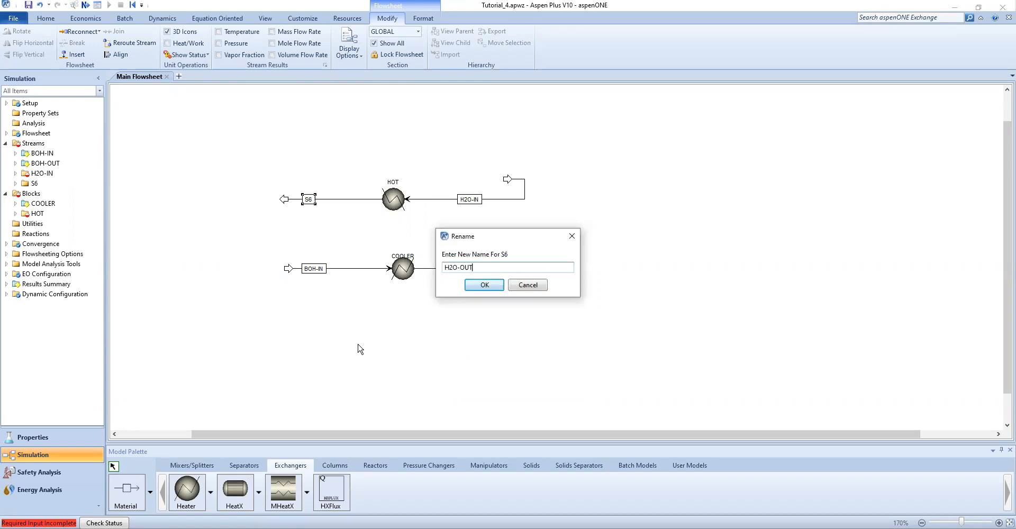
pyautogui.press('Return')
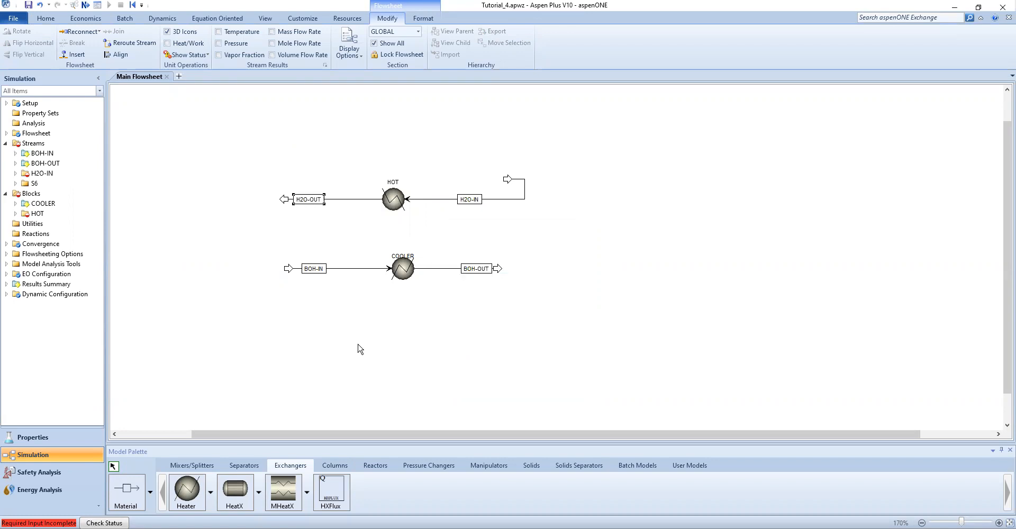
# Move the H2O-IN source arrow level with the HOT block so the feed line runs straight
pyautogui.click(507, 179)
pyautogui.rightClick(506, 177)
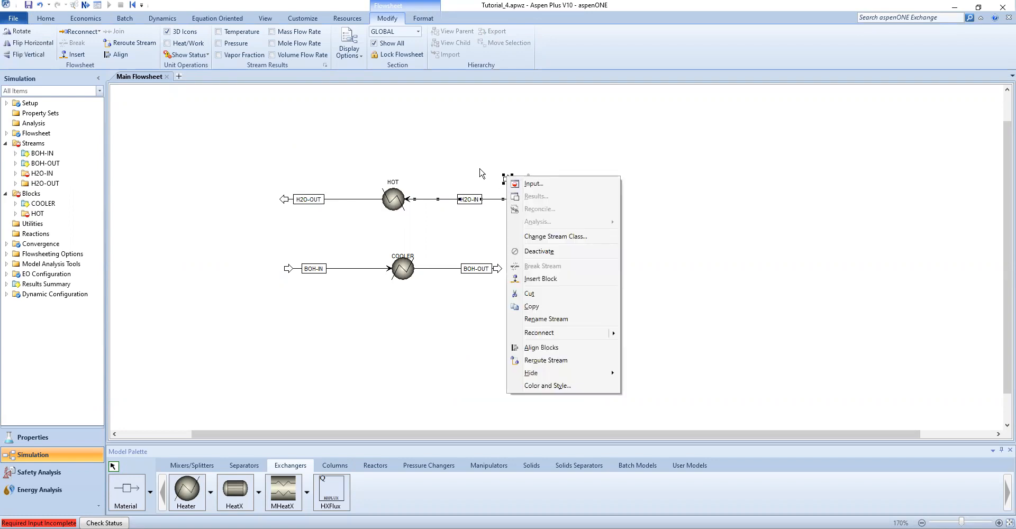
pyautogui.click(481, 173)
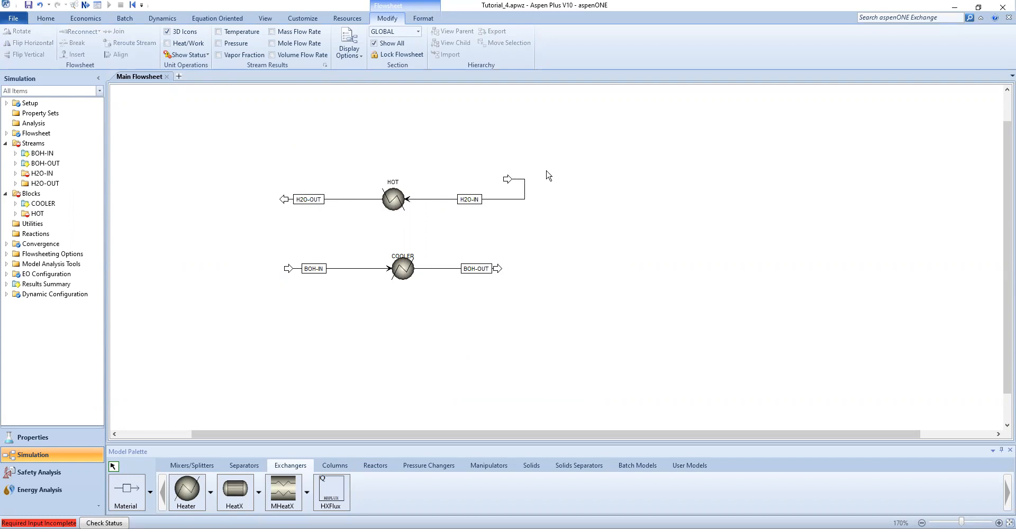
pyautogui.click(508, 179)
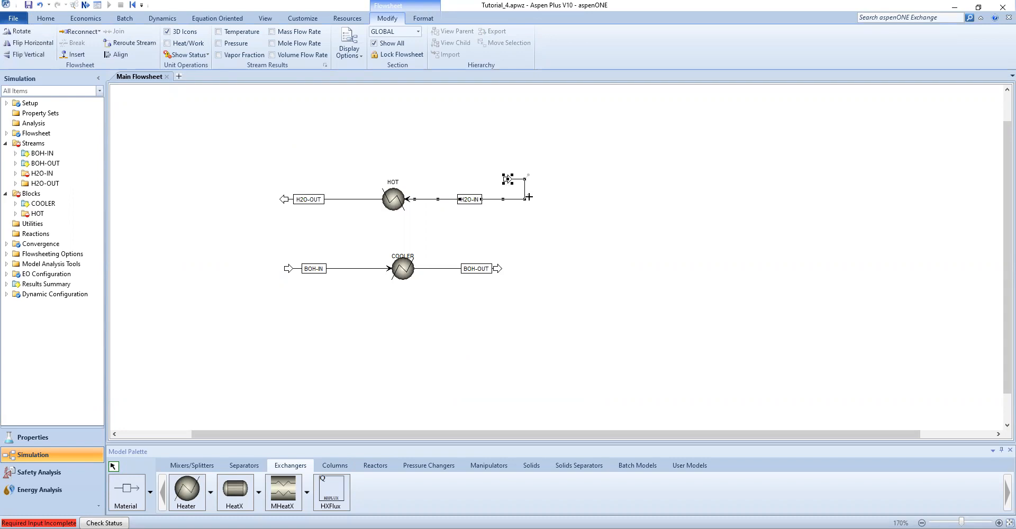
pyautogui.moveTo(523, 200); pyautogui.dragTo(498, 213)
pyautogui.click(522, 225)
pyautogui.click(471, 216)
pyautogui.moveTo(439, 214); pyautogui.dragTo(443, 199)
pyautogui.moveTo(508, 180); pyautogui.dragTo(508, 199)
pyautogui.click(501, 237)
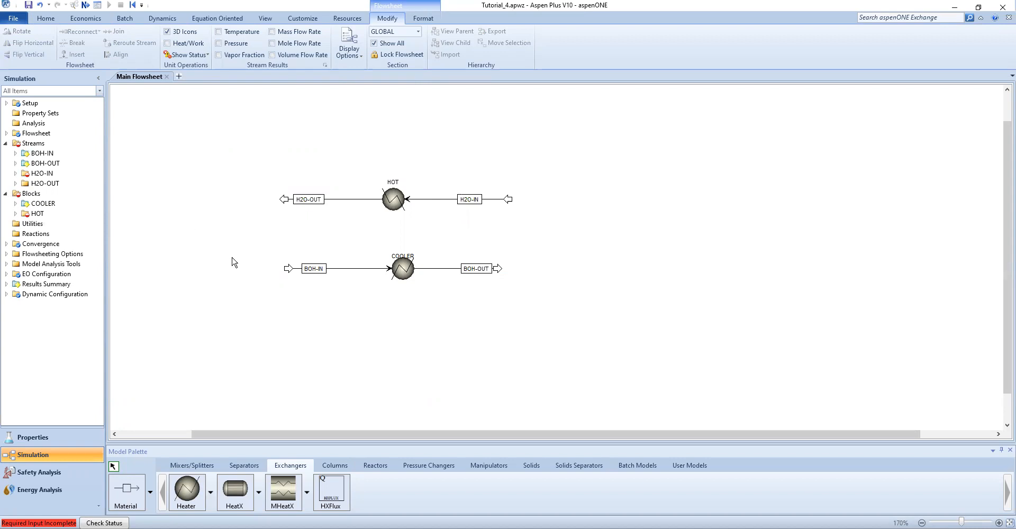
pyautogui.click(497, 200)
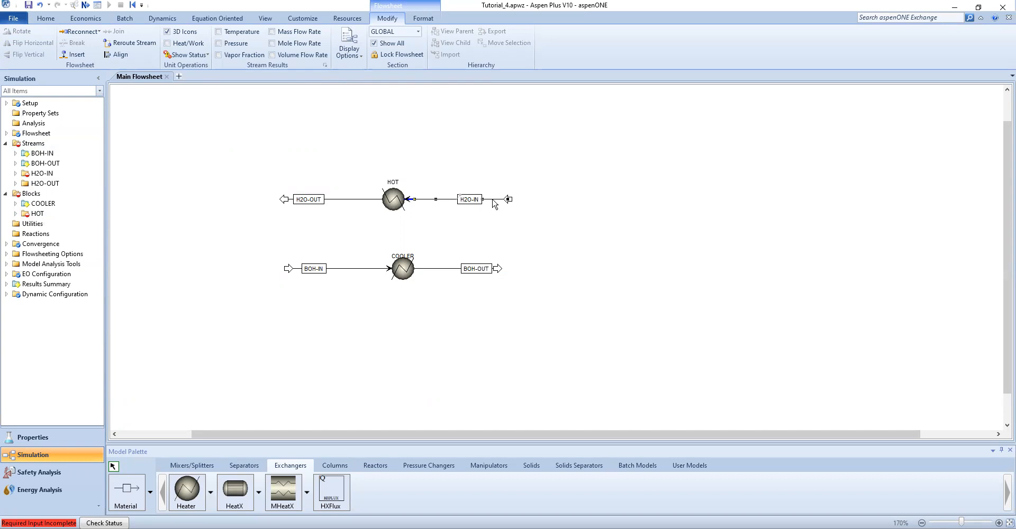
# Open the H2O-IN stream input and set its temperature to 25 C and pressure to 2 bar
pyautogui.doubleClick(492, 200)
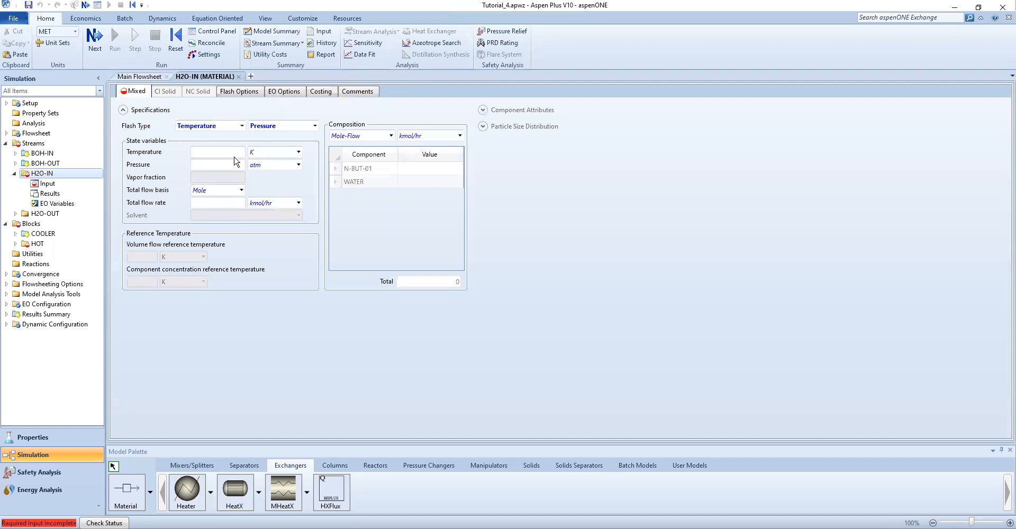
pyautogui.click(242, 151)
pyautogui.write('25')
pyautogui.click(286, 152)
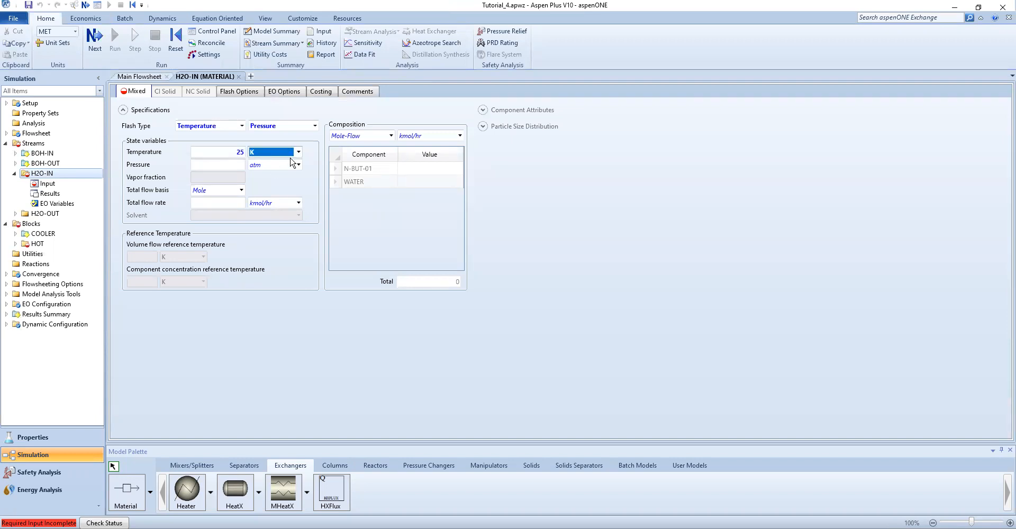
pyautogui.click(298, 152)
pyautogui.click(279, 167)
pyautogui.click(207, 166)
pyautogui.write('2')
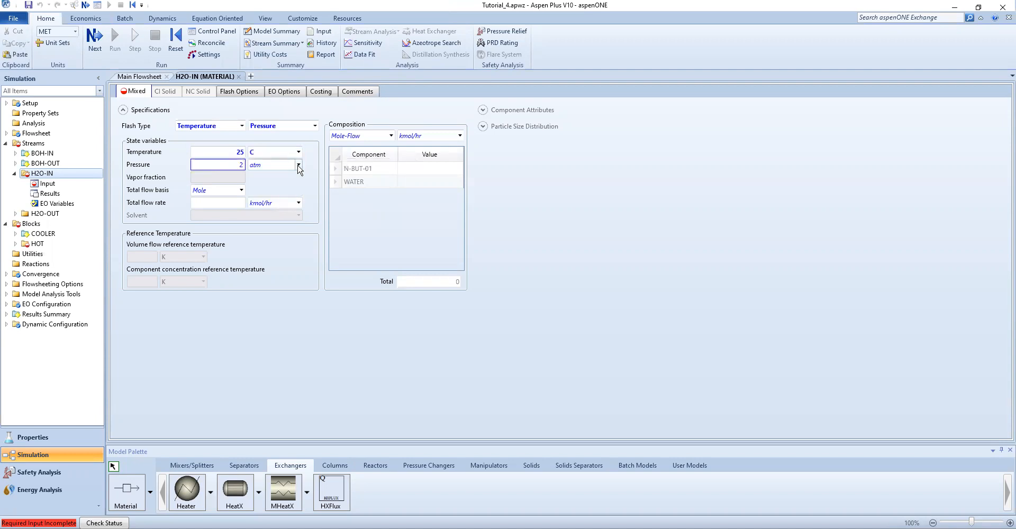
pyautogui.click(298, 164)
pyautogui.click(235, 214)
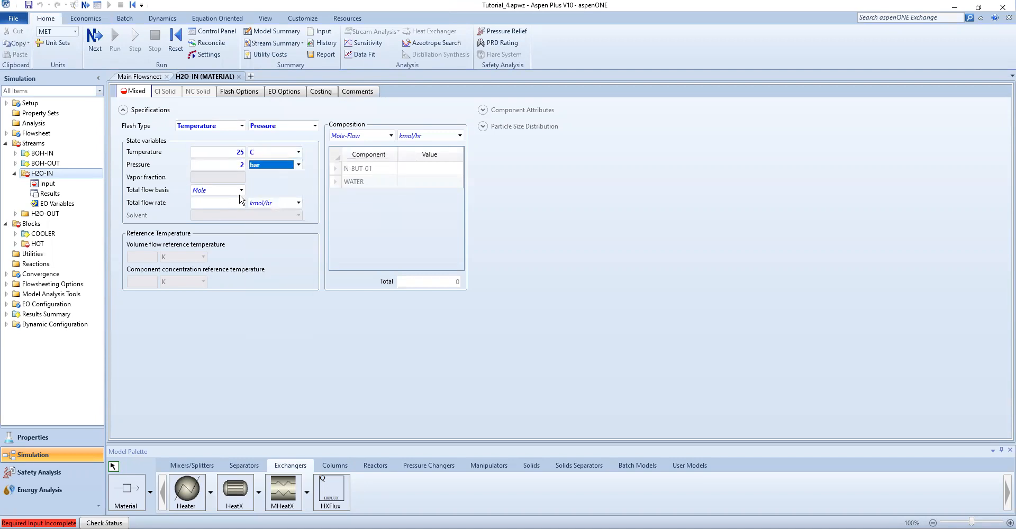
# Set the H2O-IN total flow basis to Mass and total flow rate to 600 kg/hr
pyautogui.click(241, 190)
pyautogui.click(217, 203)
pyautogui.click(221, 204)
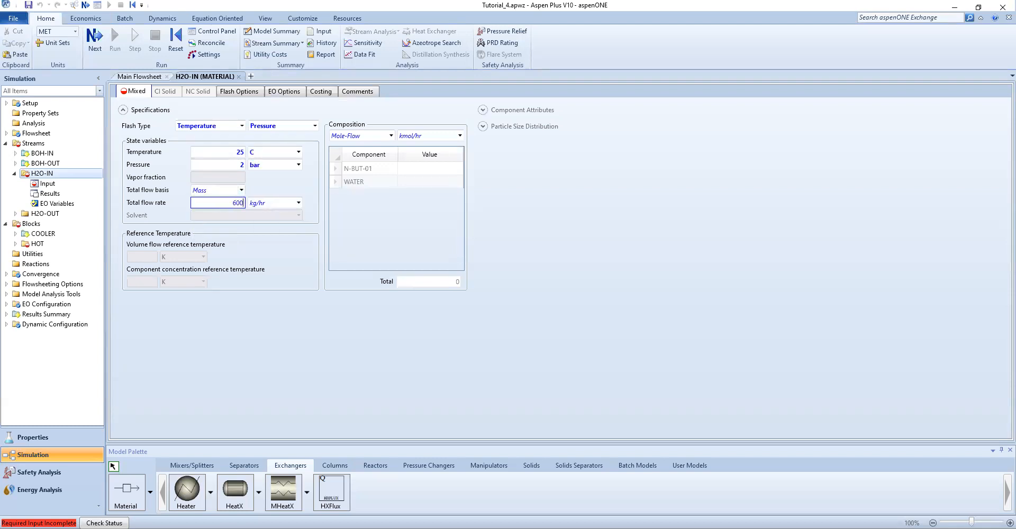
# Specify the H2O-IN composition as Mass-Frac with WATER set to 1
pyautogui.click(409, 190)
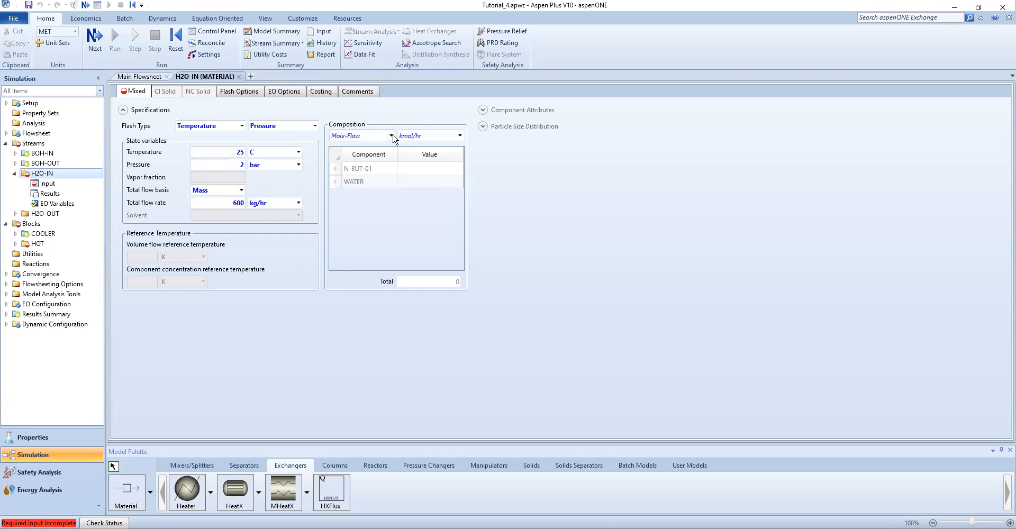
pyautogui.click(392, 136)
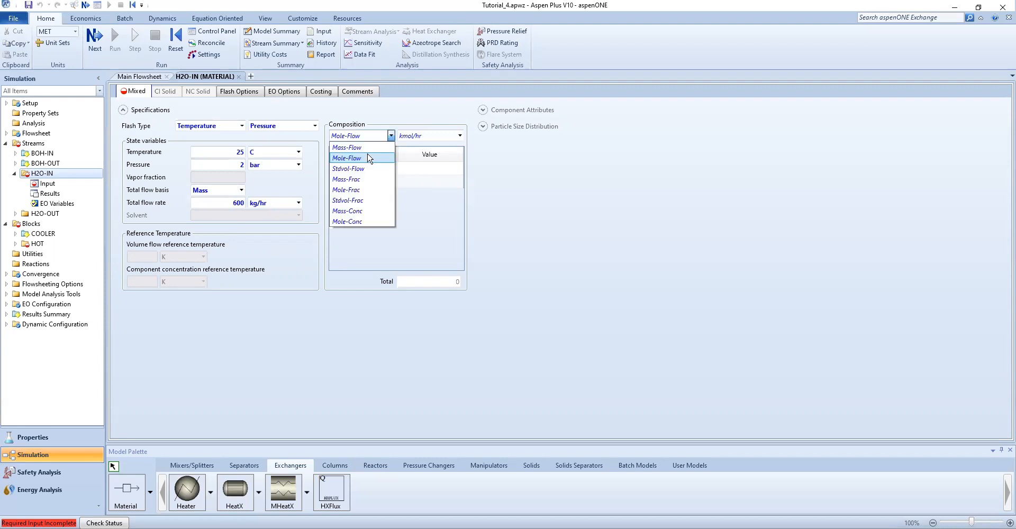
pyautogui.click(365, 181)
pyautogui.click(413, 183)
pyautogui.write('1')
pyautogui.press('Return')
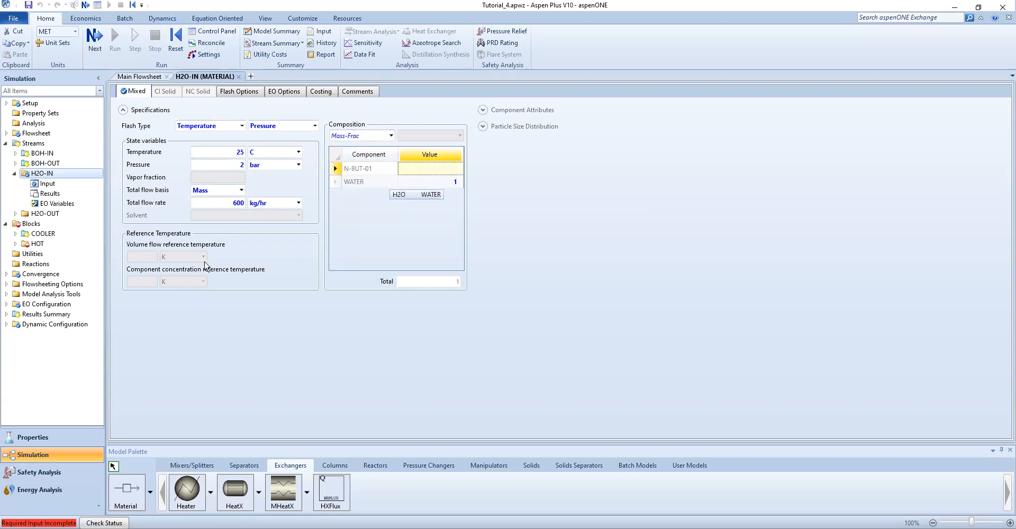
# Connect a heat stream from the COOLER block's heat outlet to the HOT block's heat inlet
pyautogui.click(129, 80)
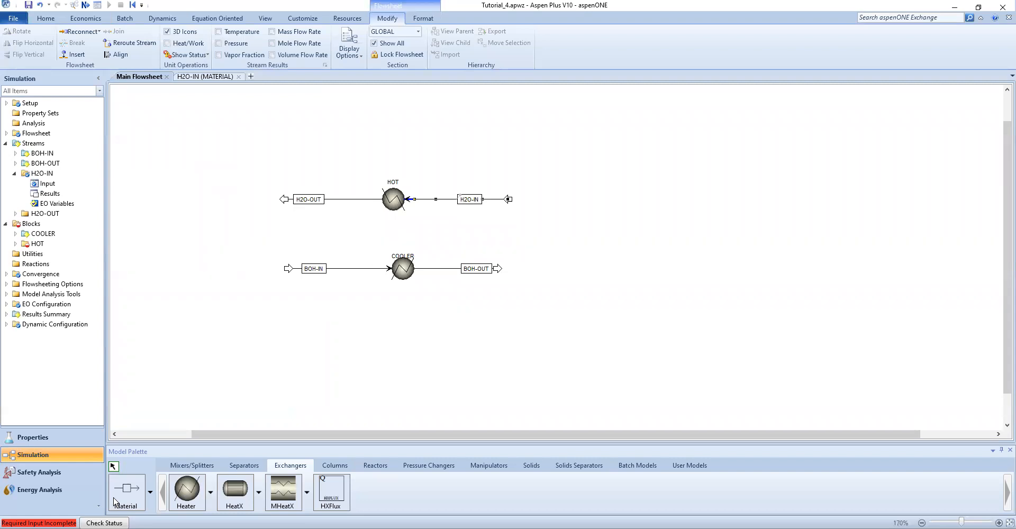
pyautogui.click(150, 492)
pyautogui.click(150, 495)
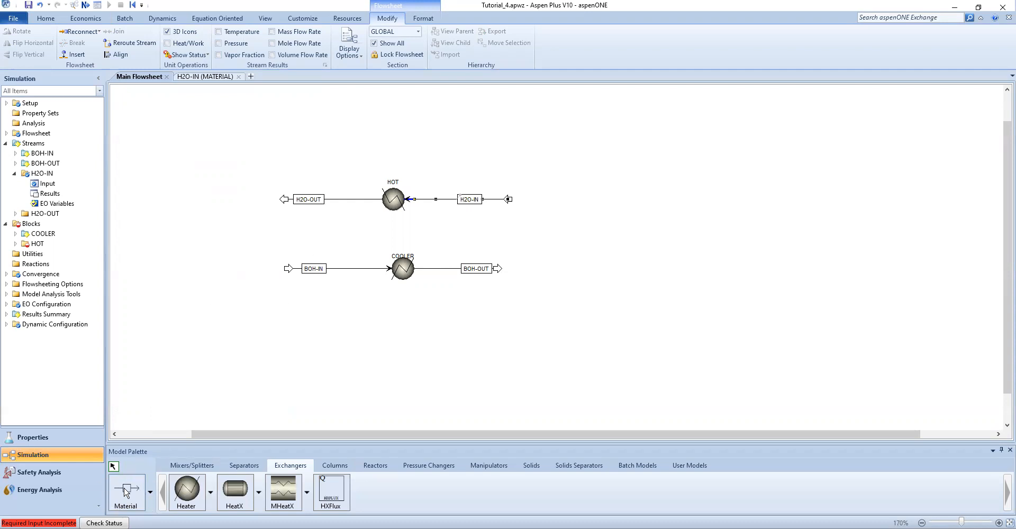
pyautogui.click(151, 492)
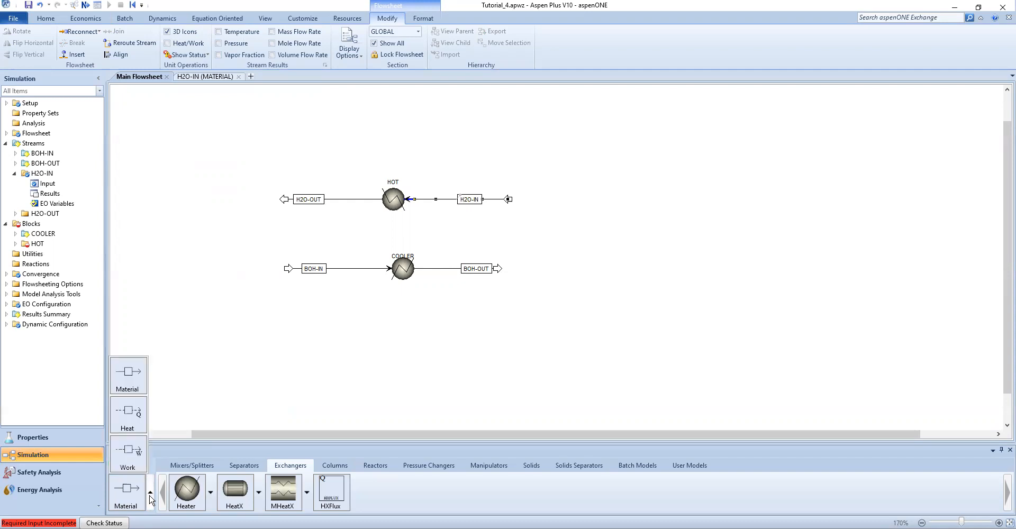
pyautogui.click(132, 419)
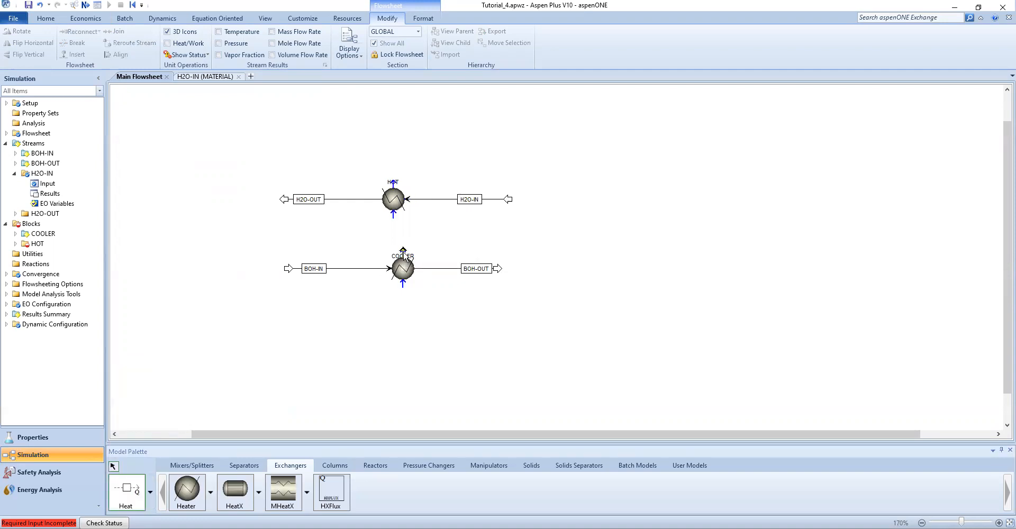
pyautogui.click(403, 251)
pyautogui.click(393, 215)
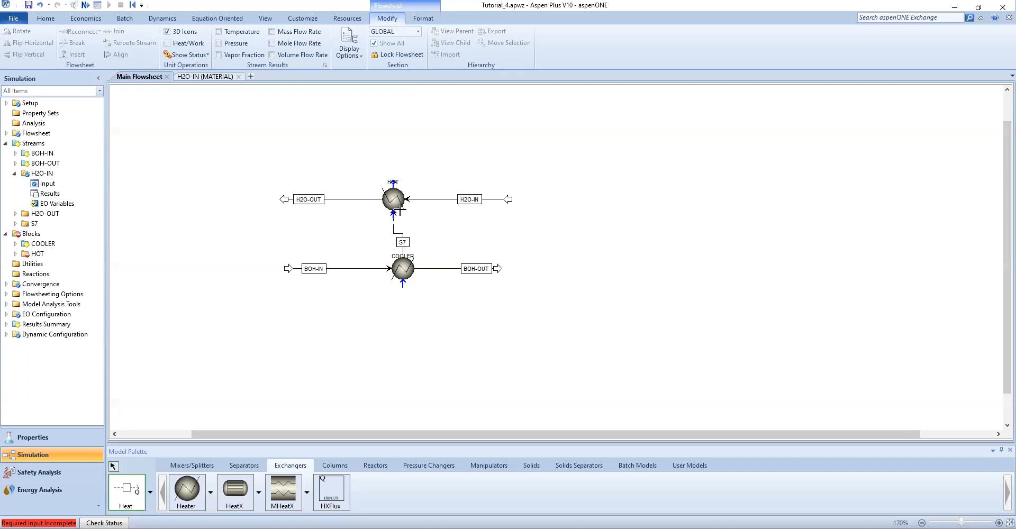
pyautogui.press('Escape')
# Move the COOLER block with its streams lower and reposition the S7 heat stream label between the blocks
pyautogui.moveTo(406, 247); pyautogui.dragTo(405, 238)
pyautogui.moveTo(215, 239); pyautogui.dragTo(552, 296)
pyautogui.moveTo(402, 271); pyautogui.dragTo(389, 286)
pyautogui.click(401, 321)
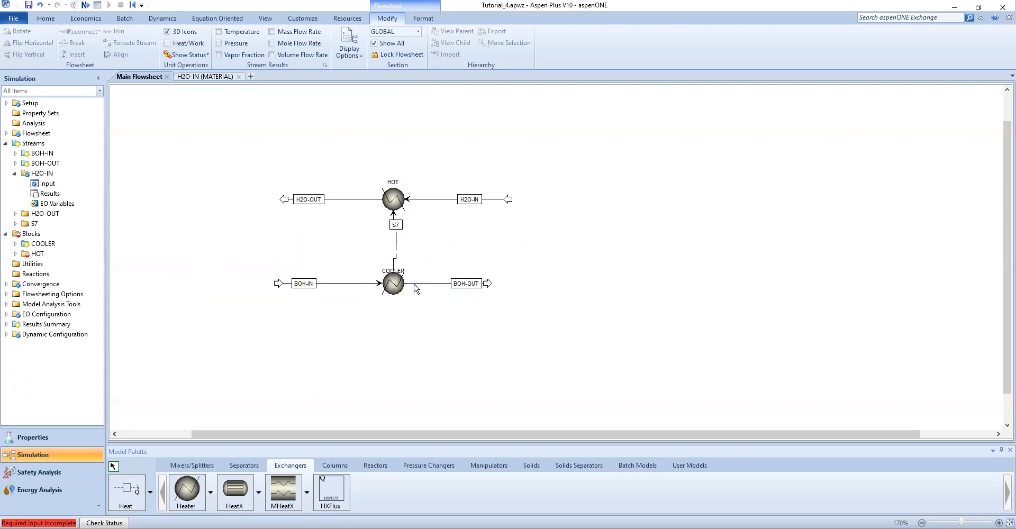
pyautogui.moveTo(397, 226); pyautogui.dragTo(398, 241)
# Open the HOT block specifications and set its pressure to 0 bar
pyautogui.click(401, 198)
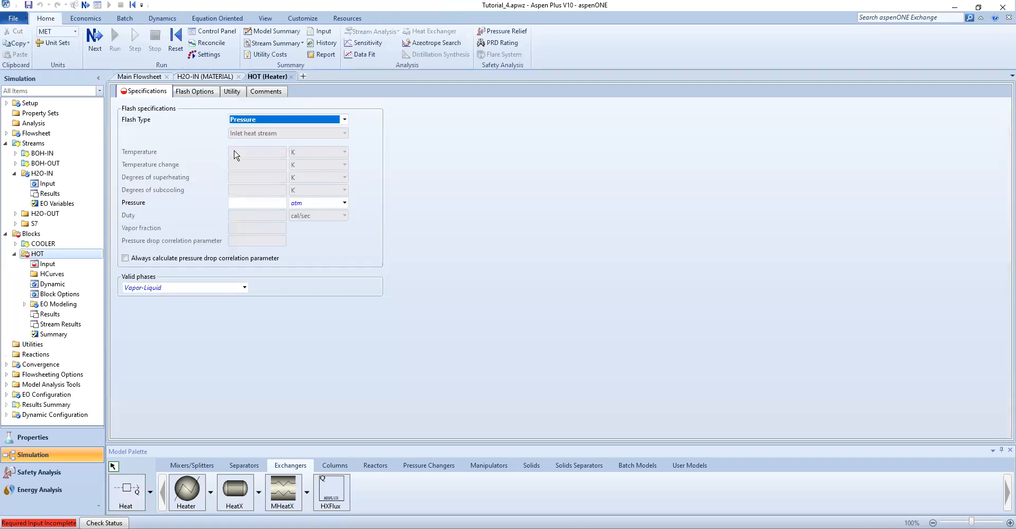
pyautogui.click(267, 203)
pyautogui.click(338, 204)
pyautogui.click(344, 203)
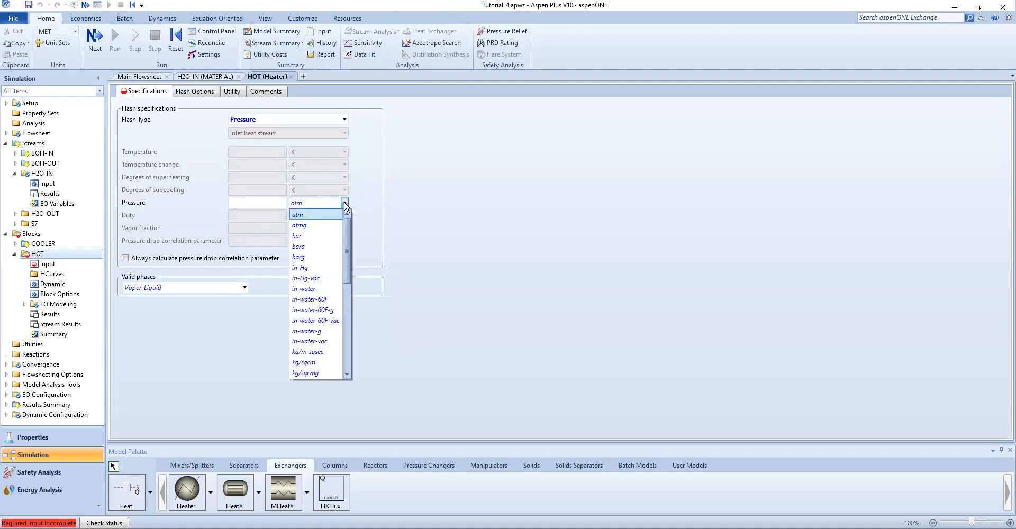
pyautogui.scroll(-3, 307, 280)
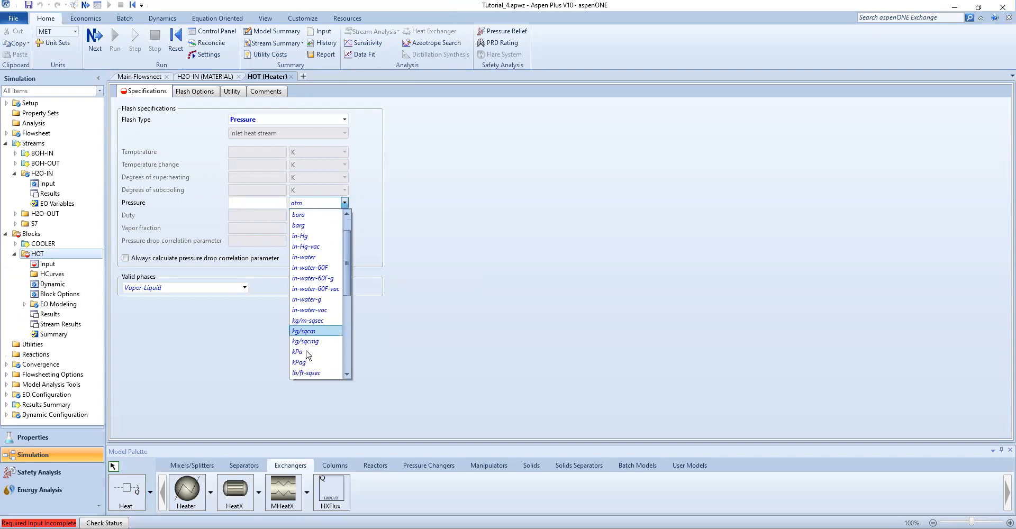
pyautogui.scroll(3, 302, 296)
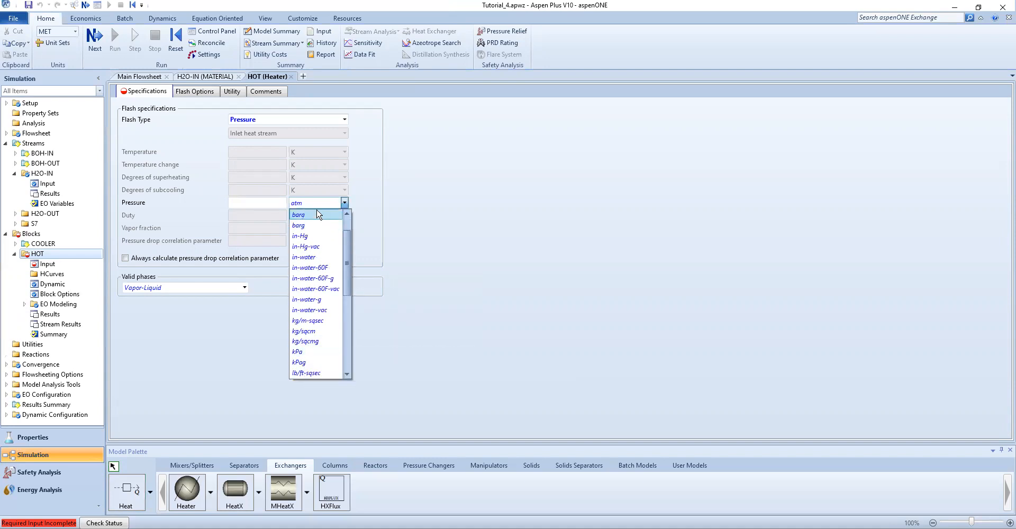
pyautogui.click(297, 236)
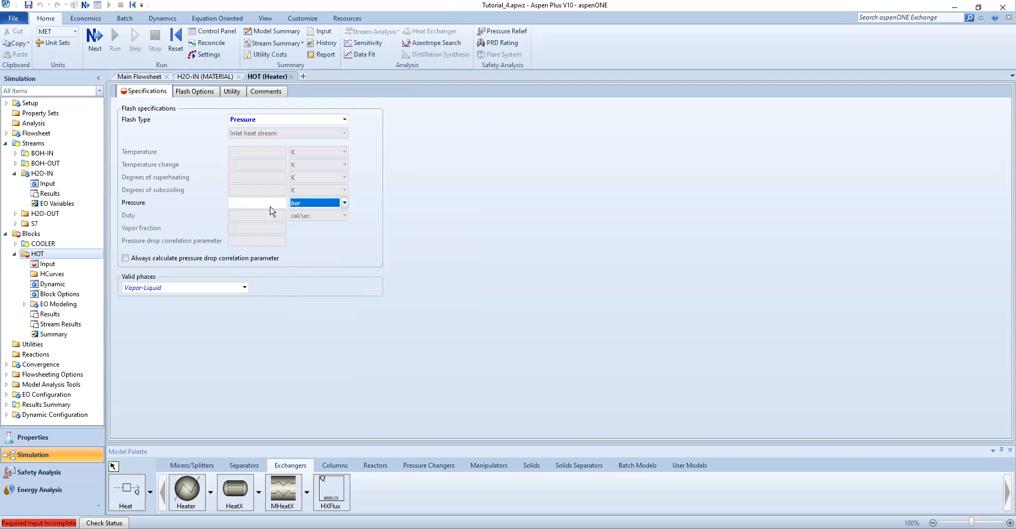
pyautogui.click(266, 202)
pyautogui.press('Return')
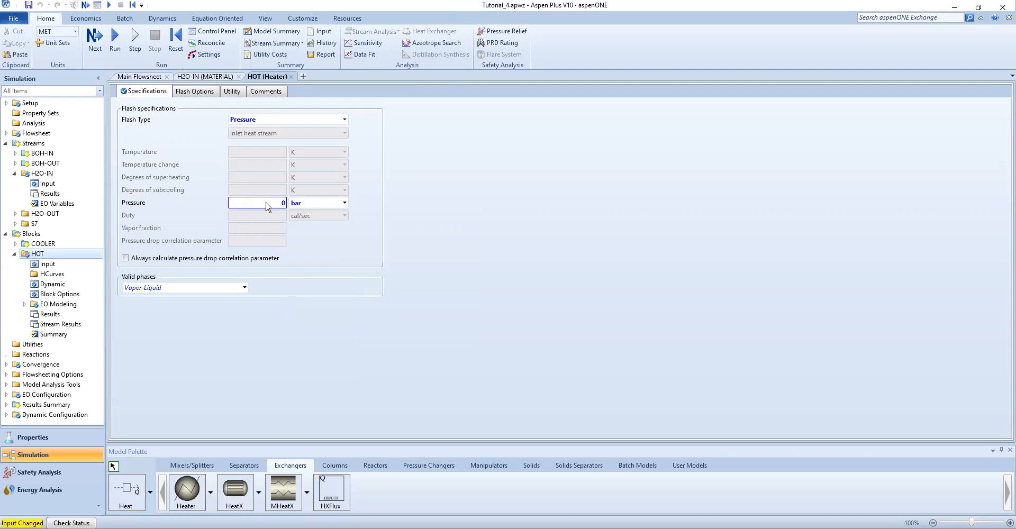
pyautogui.click(469, 334)
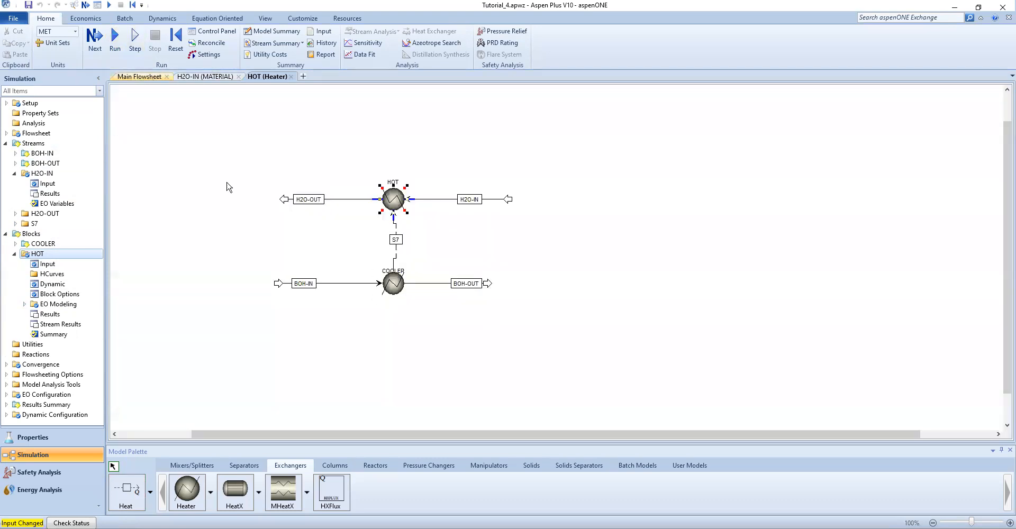
pyautogui.moveTo(233, 170); pyautogui.dragTo(344, 223)
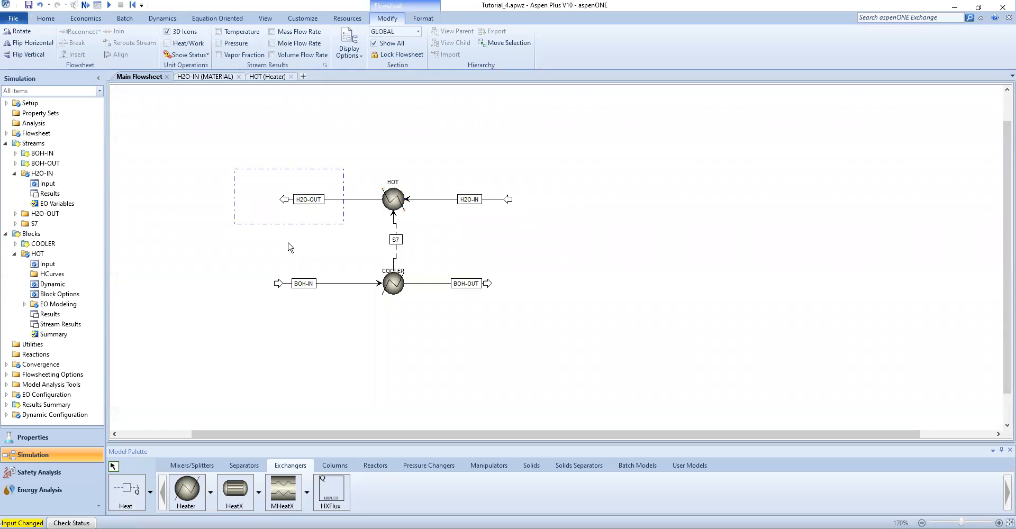
pyautogui.click(166, 146)
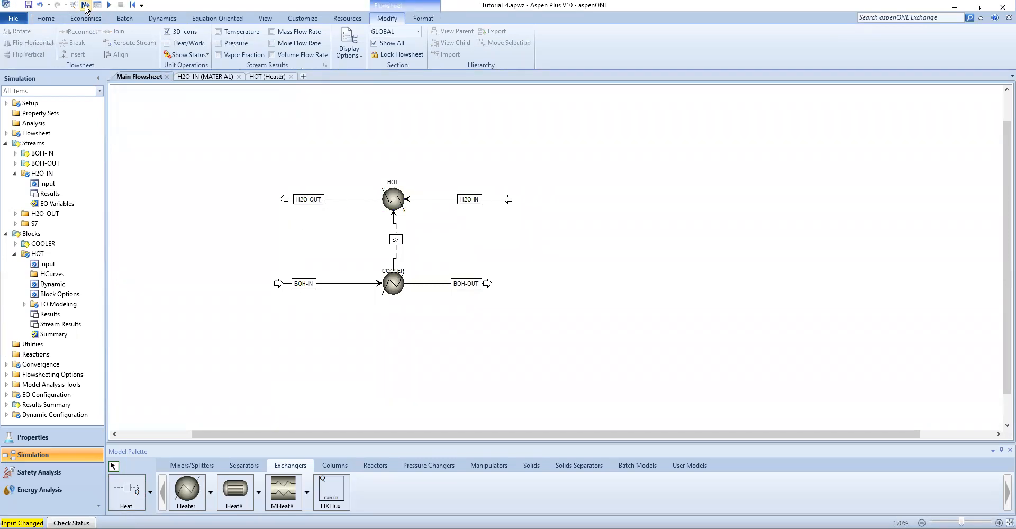
# Run the simulation and open the Streams page of the Results Summary
pyautogui.click(46, 18)
pyautogui.click(115, 38)
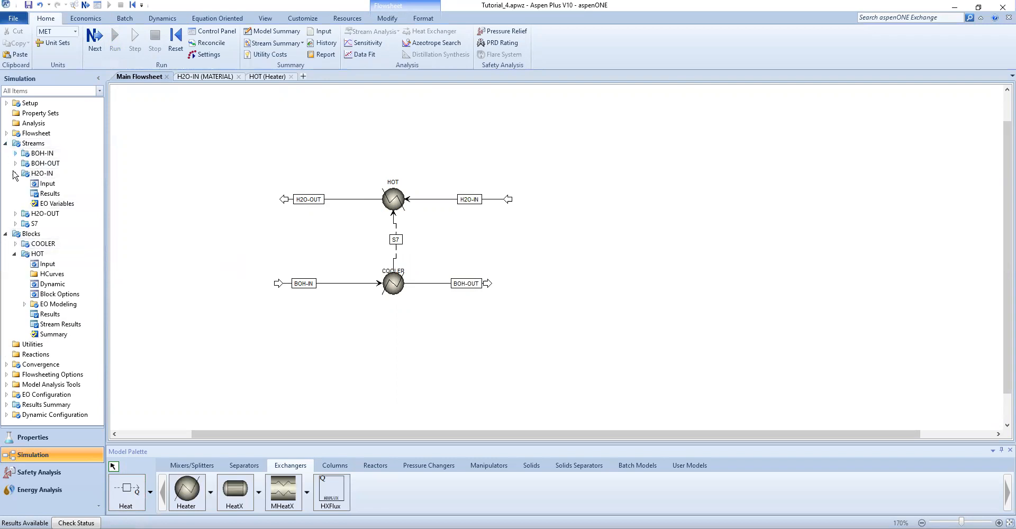
pyautogui.click(15, 213)
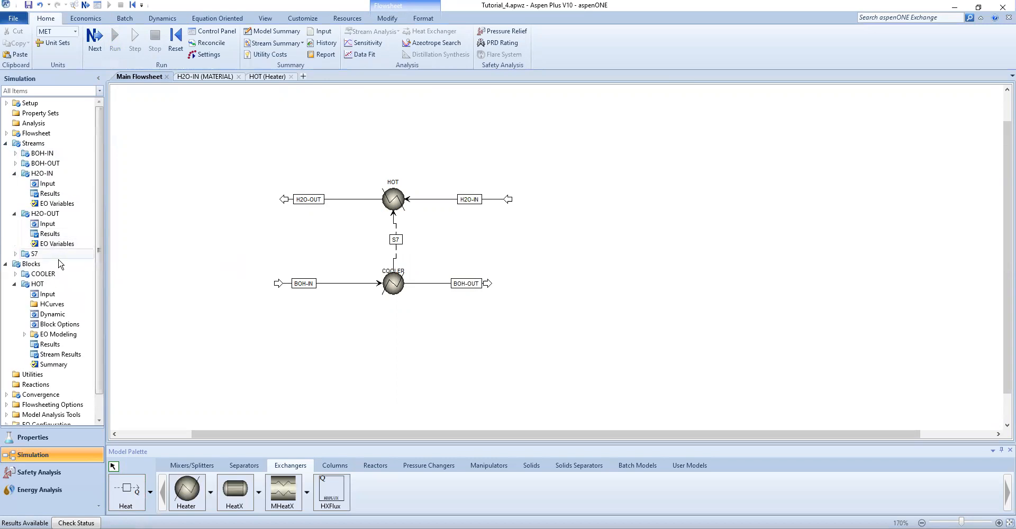
pyautogui.scroll(-1, 31, 270)
pyautogui.click(7, 408)
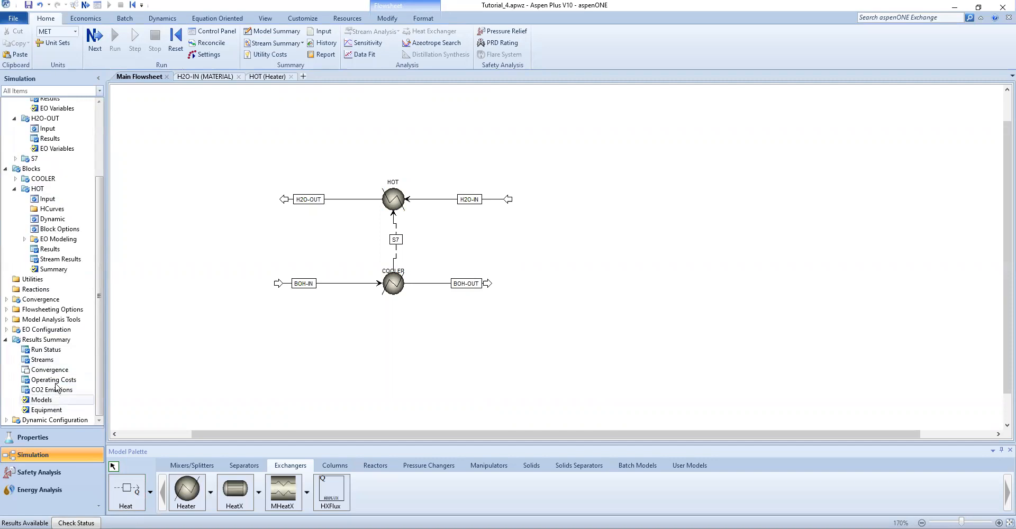
pyautogui.doubleClick(37, 360)
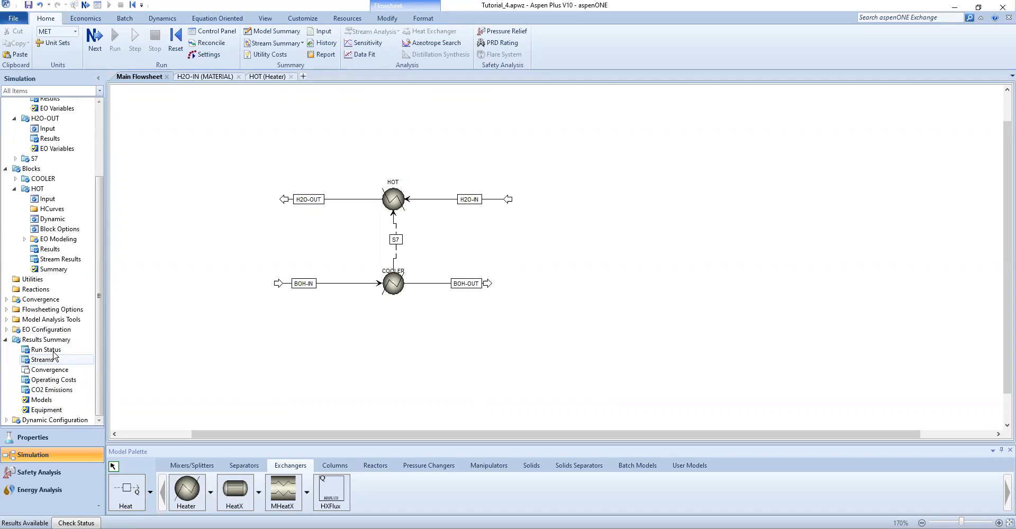
# Show the stream temperatures in the results table in C instead of K
pyautogui.hotkey('alt', 'Tab')
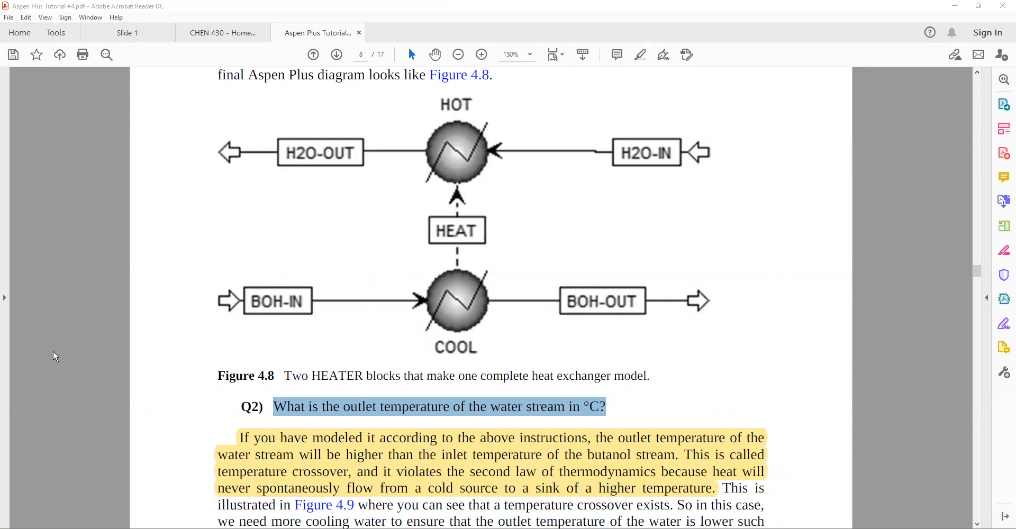
pyautogui.hotkey('alt', 'Tab')
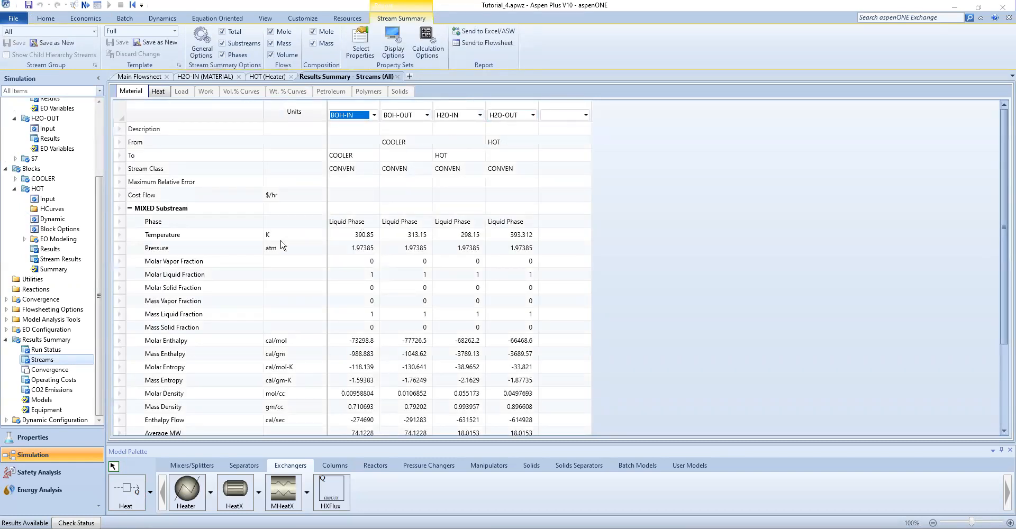
pyautogui.click(304, 237)
pyautogui.click(311, 238)
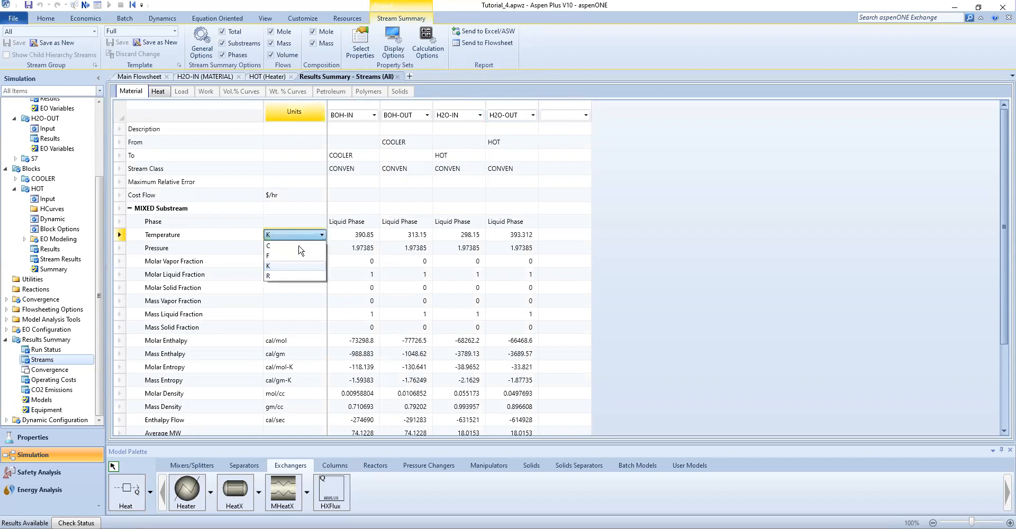
pyautogui.click(299, 246)
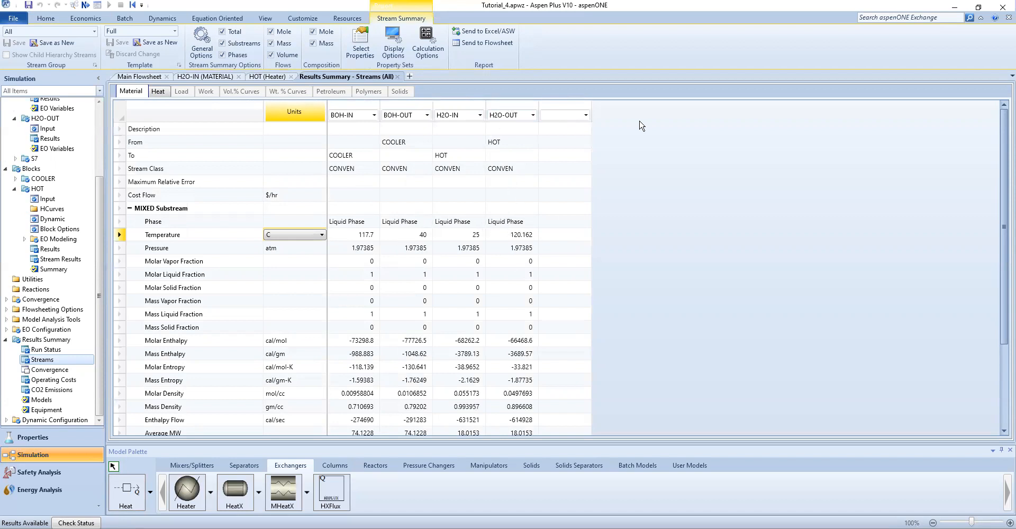
# Switch to the tutorial PDF in Adobe Acrobat Reader and read the Q2 explanation of temperature crossover and Figure 4.9
pyautogui.hotkey('alt', 'Tab')
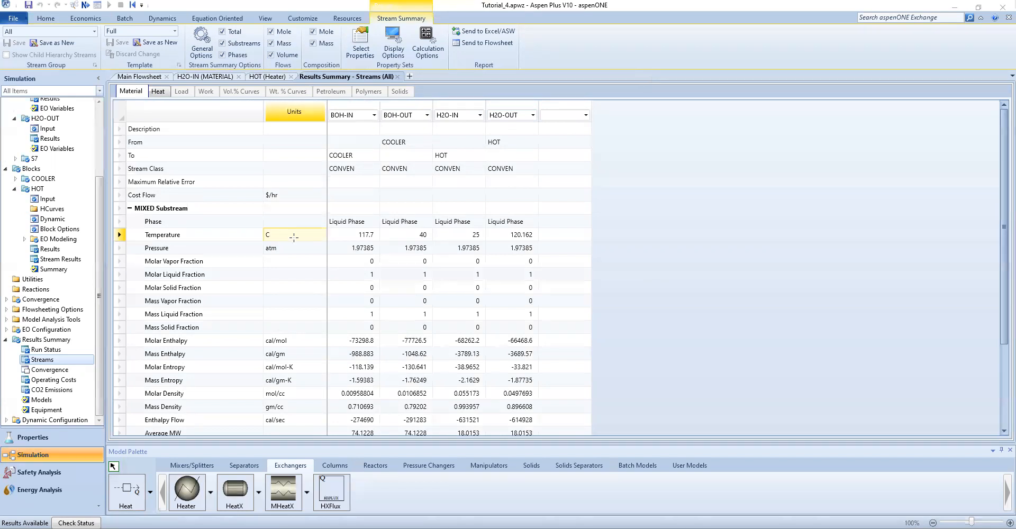
pyautogui.hotkey('alt', 'Tab')
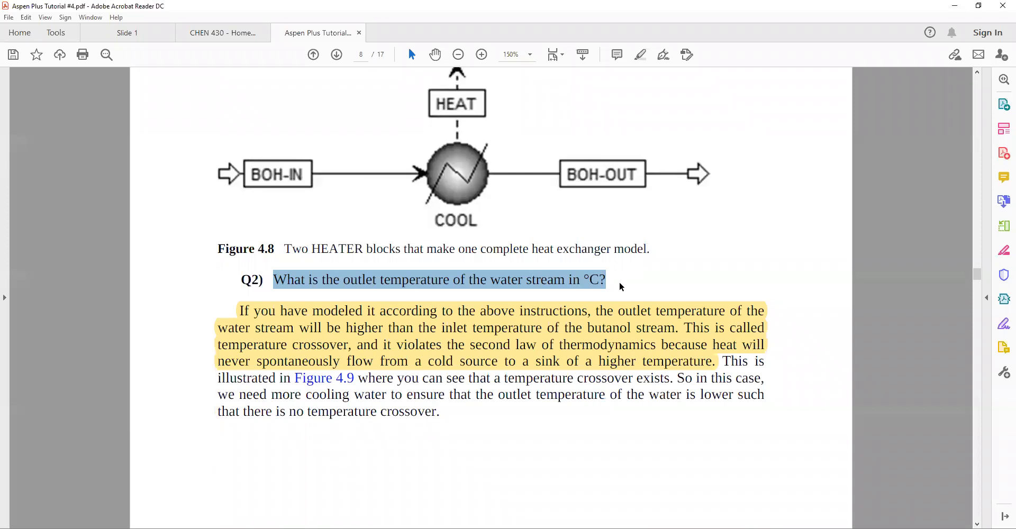
pyautogui.scroll(-3, 577, 280)
pyautogui.scroll(-2, 579, 206)
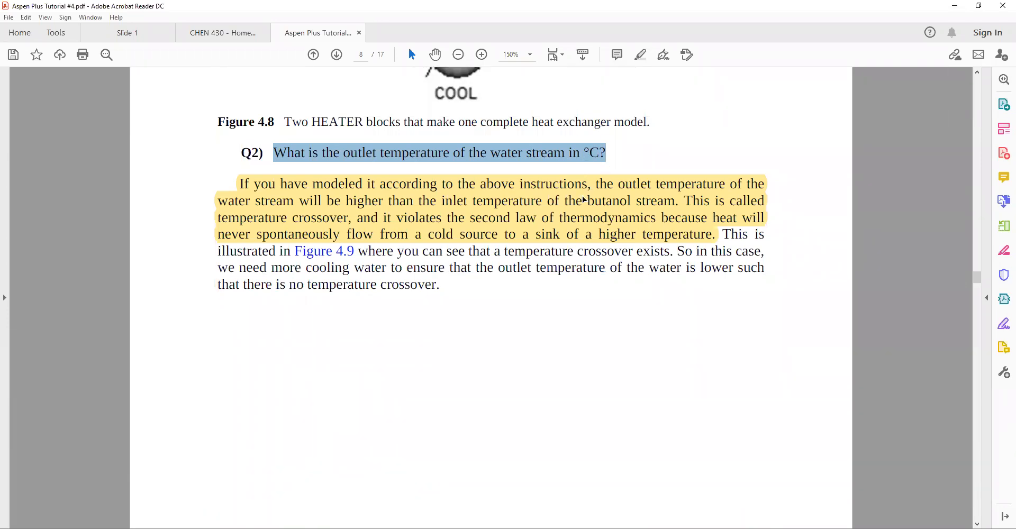
pyautogui.click(344, 153)
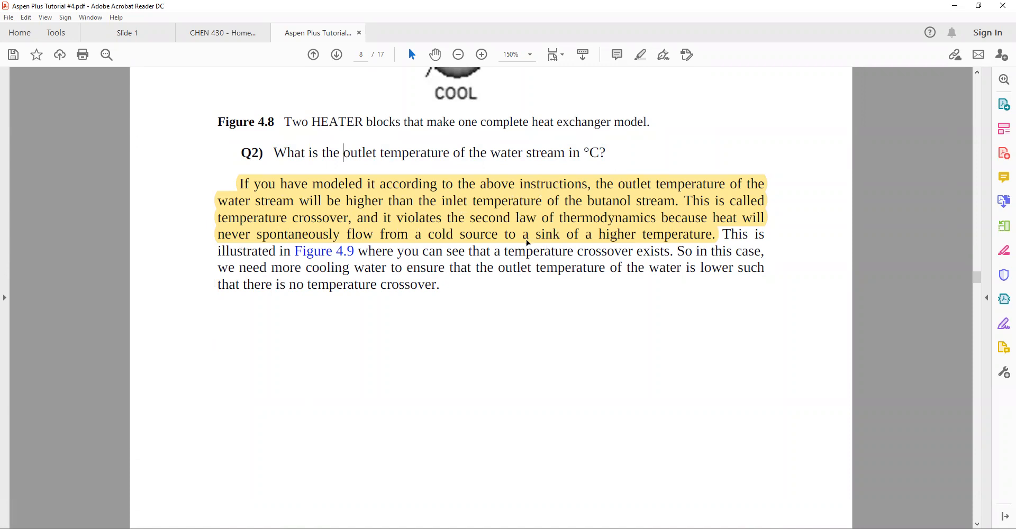
pyautogui.scroll(-10, 377, 350)
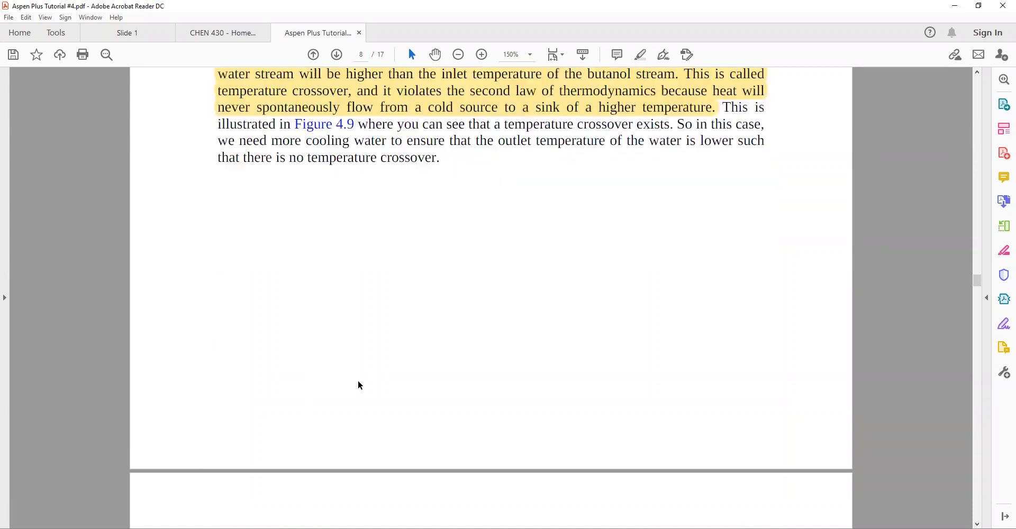
pyautogui.scroll(-4, 358, 382)
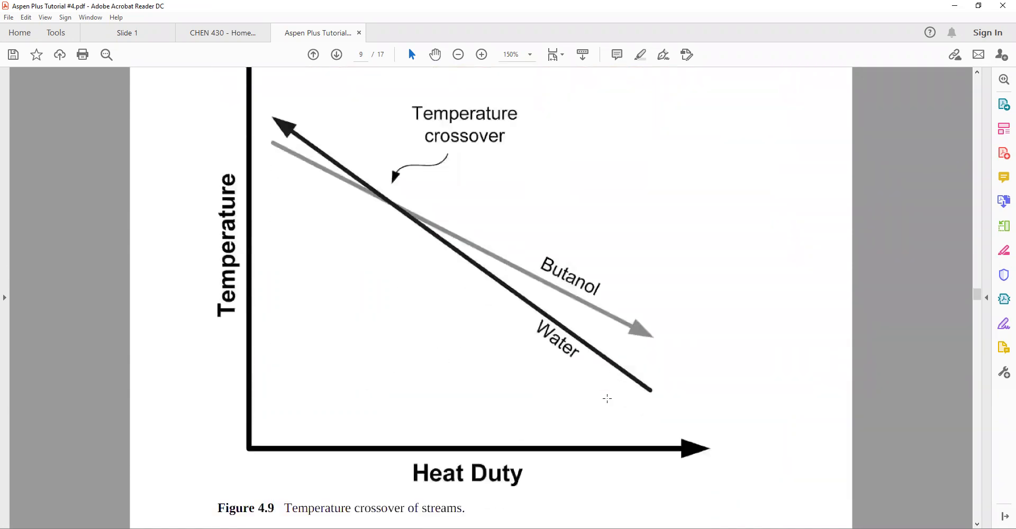
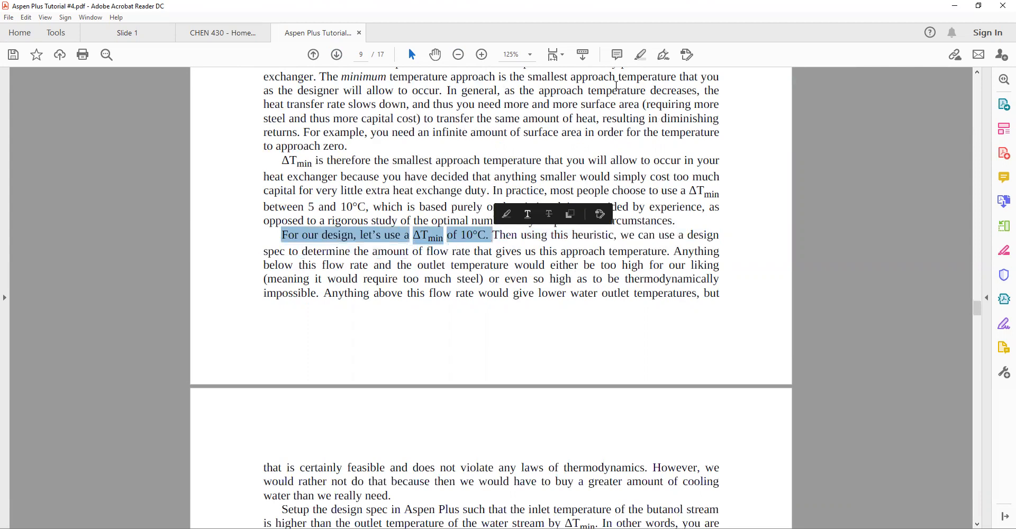
# Highlight the sentence about using a ΔTmin of 10°C and the phrase "design spec" in the tutorial PDF
pyautogui.click(503, 213)
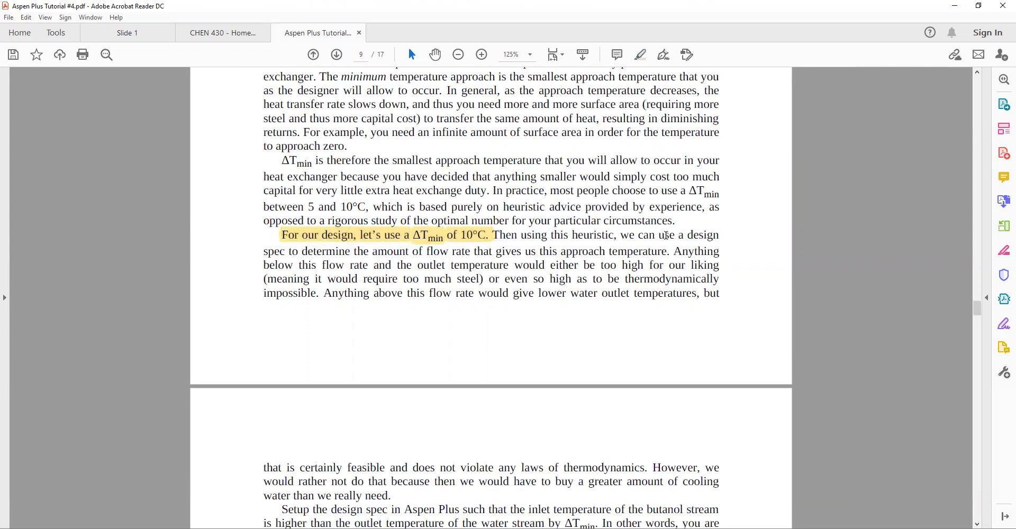
pyautogui.moveTo(687, 234); pyautogui.dragTo(286, 255)
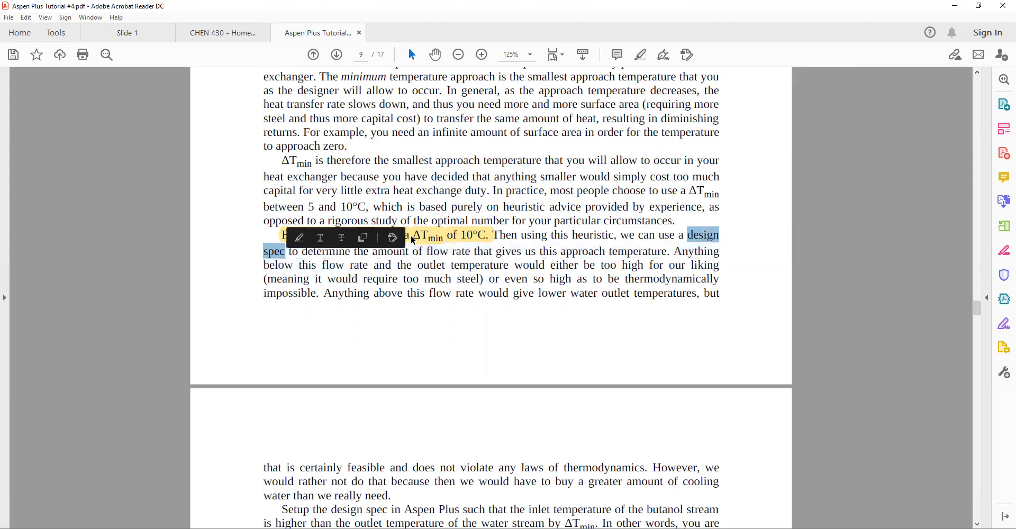
pyautogui.click(295, 236)
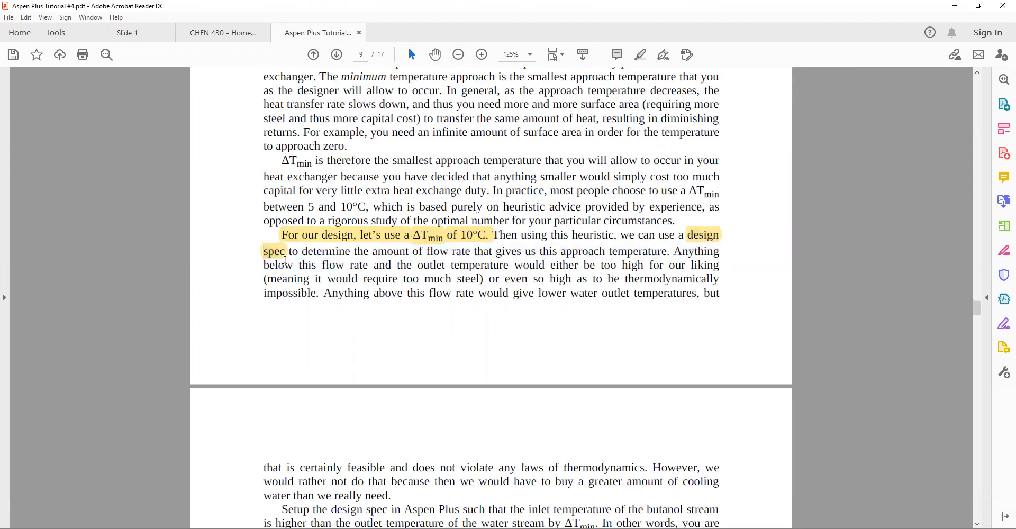
pyautogui.moveTo(303, 251); pyautogui.dragTo(650, 257)
# Read through the tutorial's Figure 4.10 design spec setup and the Q3 question on water flow rate
pyautogui.scroll(-4, 585, 305)
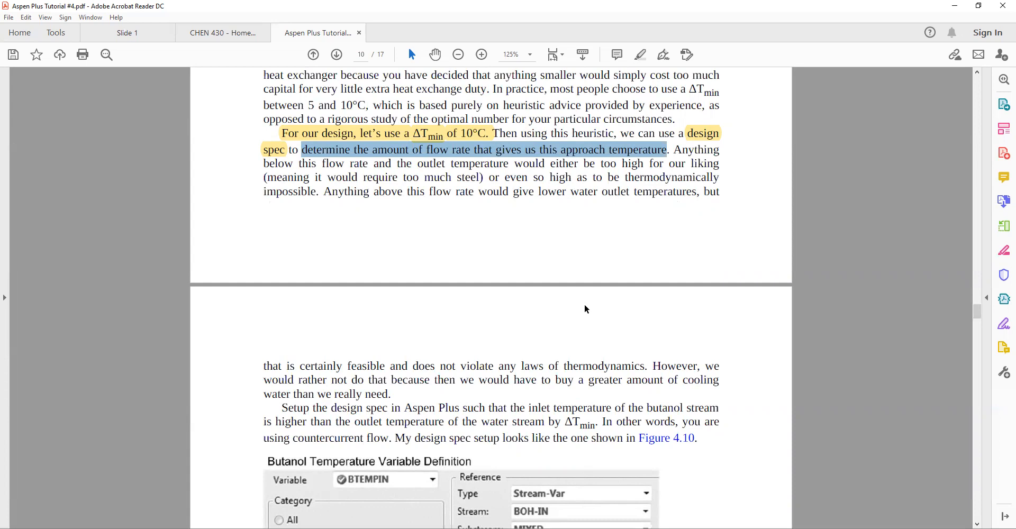
pyautogui.scroll(-3, 586, 308)
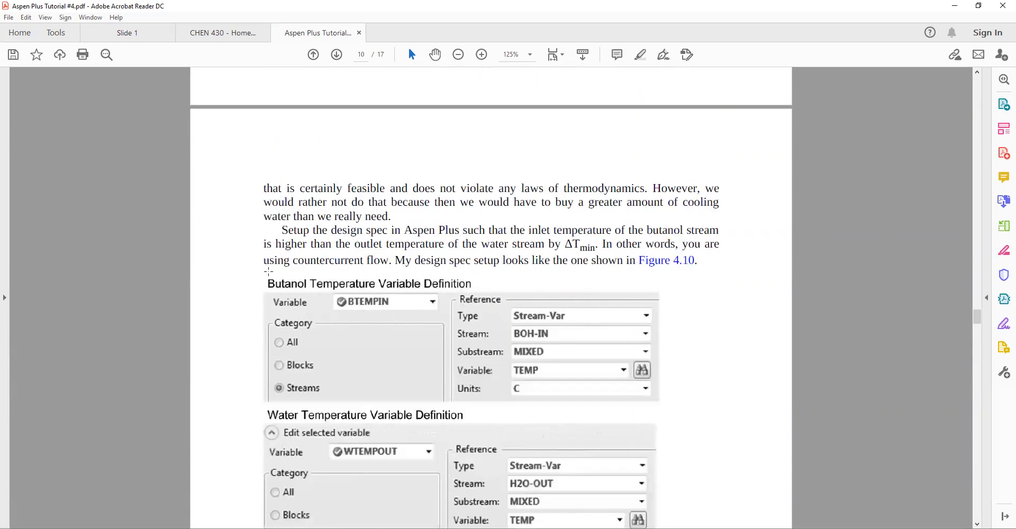
pyautogui.scroll(-2, 259, 259)
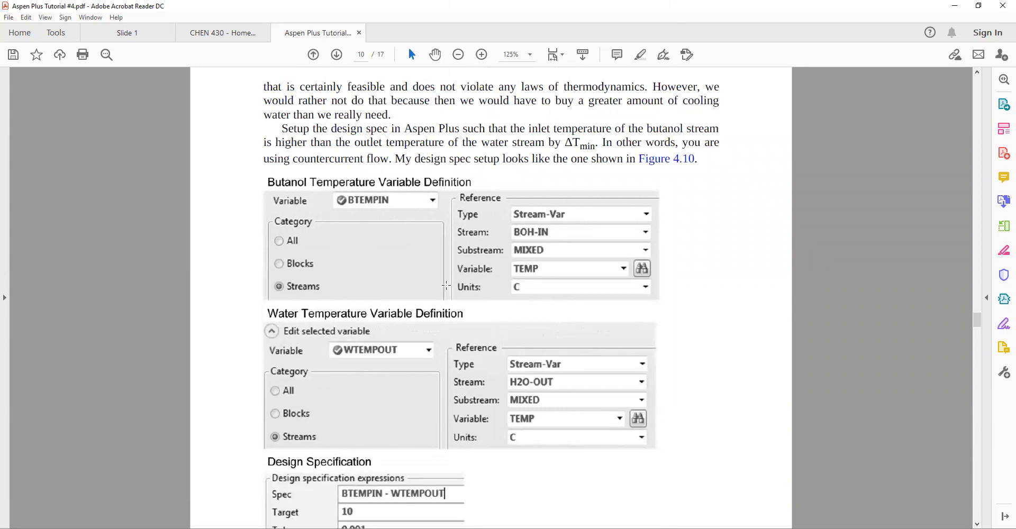
pyautogui.scroll(-2, 249, 407)
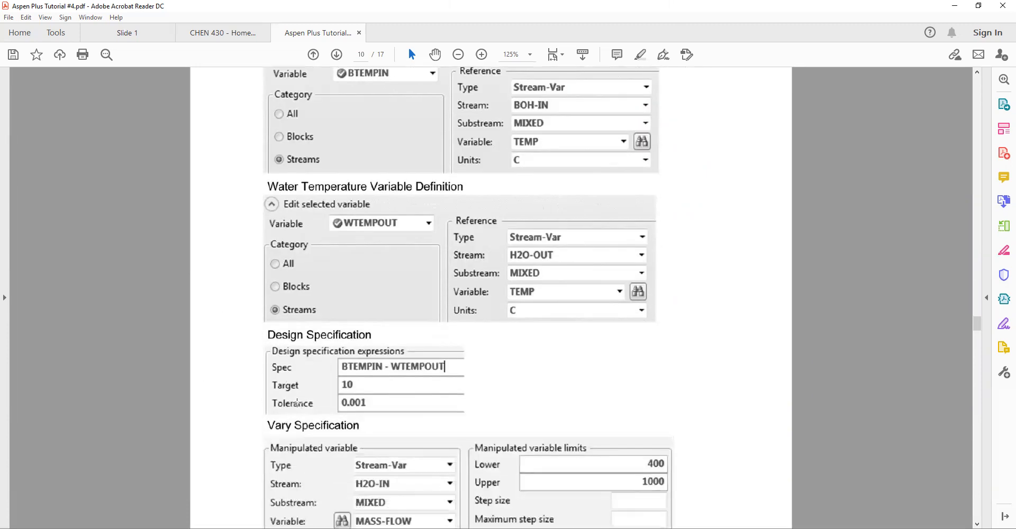
pyautogui.scroll(2, 297, 401)
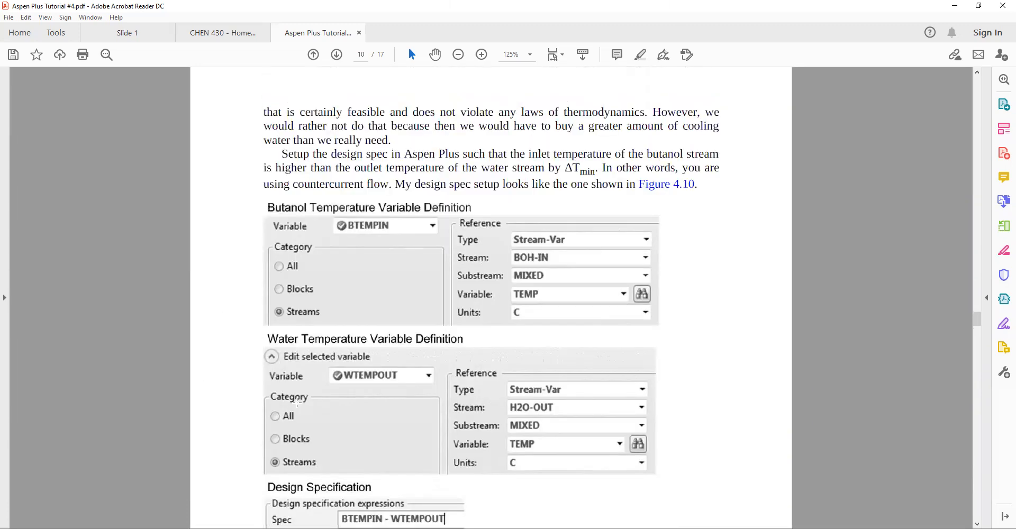
pyautogui.scroll(-15, 297, 401)
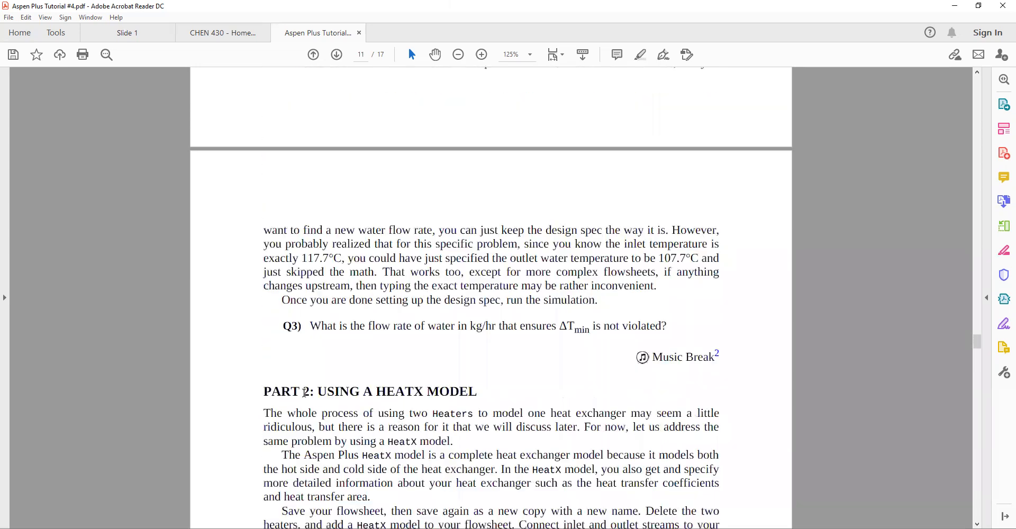
pyautogui.scroll(2, 311, 347)
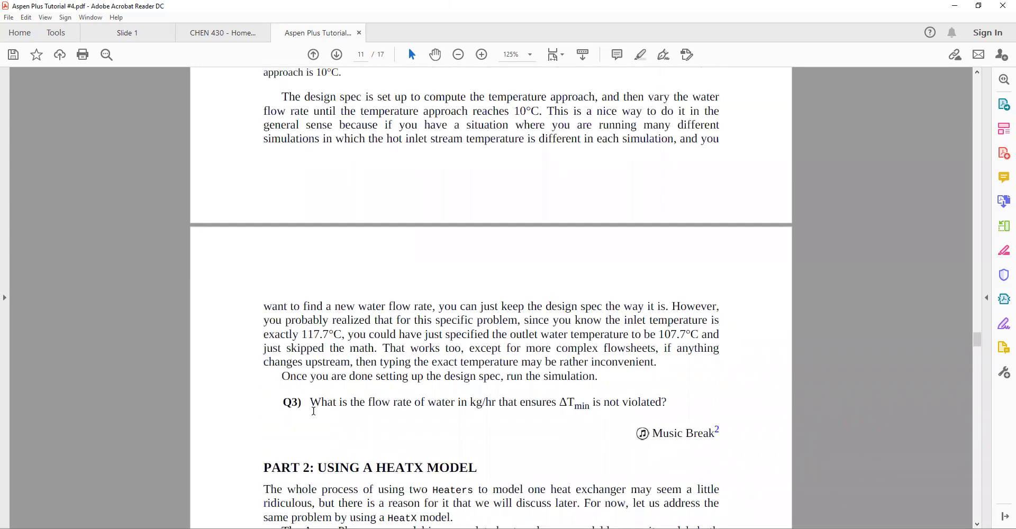
pyautogui.moveTo(340, 403); pyautogui.dragTo(662, 405)
pyautogui.click(602, 403)
# Switch back to Aspen Plus and open the Design Specs folder under Flowsheeting Options
pyautogui.hotkey('alt', 'Tab')
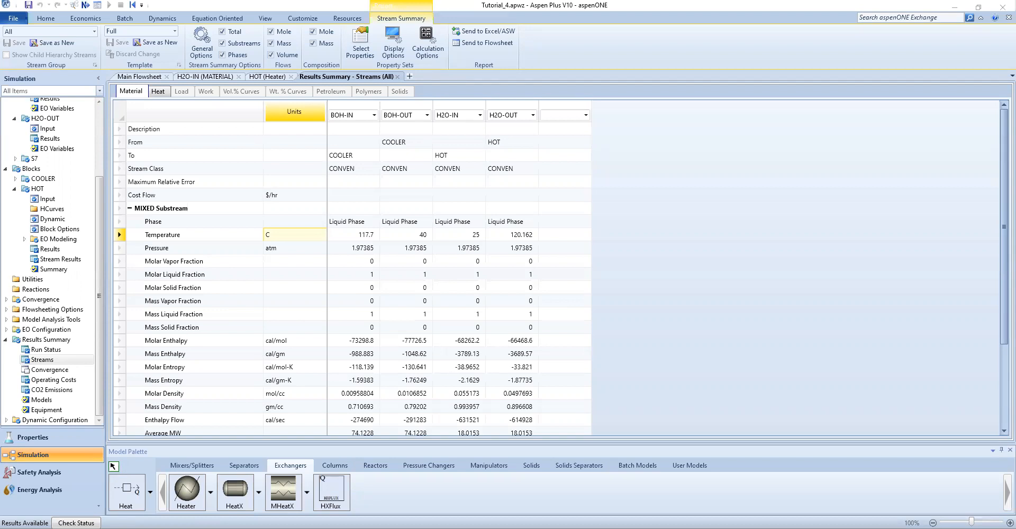
pyautogui.click(5, 340)
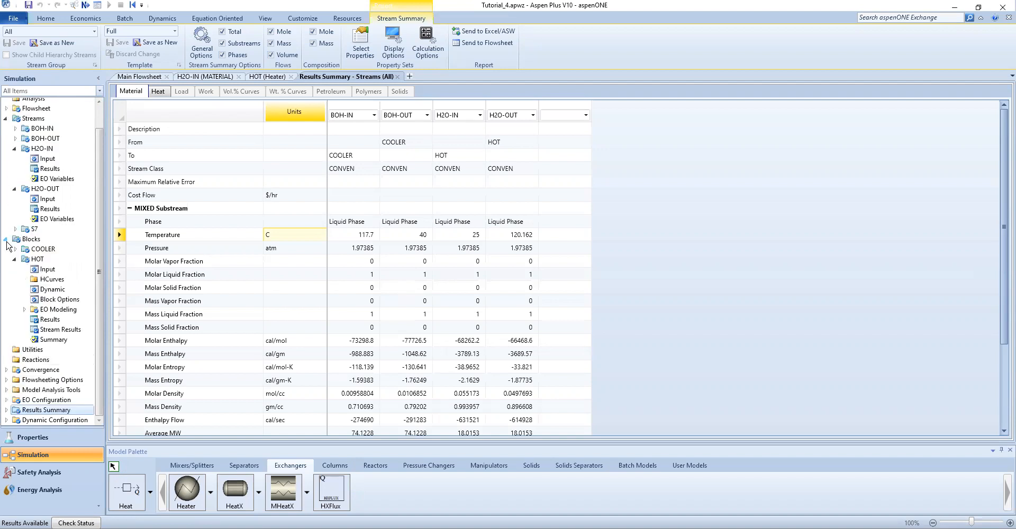
pyautogui.click(5, 238)
pyautogui.click(5, 143)
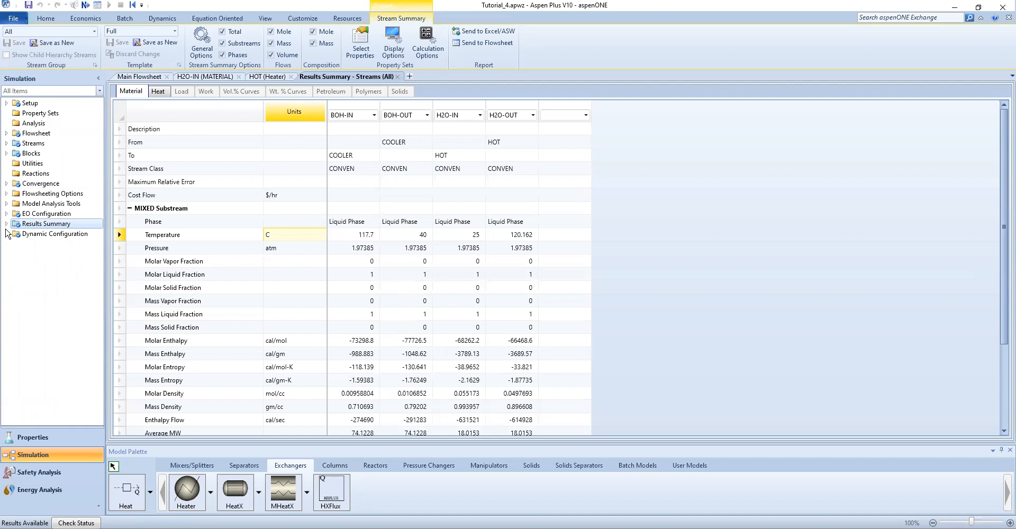
pyautogui.click(7, 193)
pyautogui.click(6, 143)
pyautogui.click(6, 203)
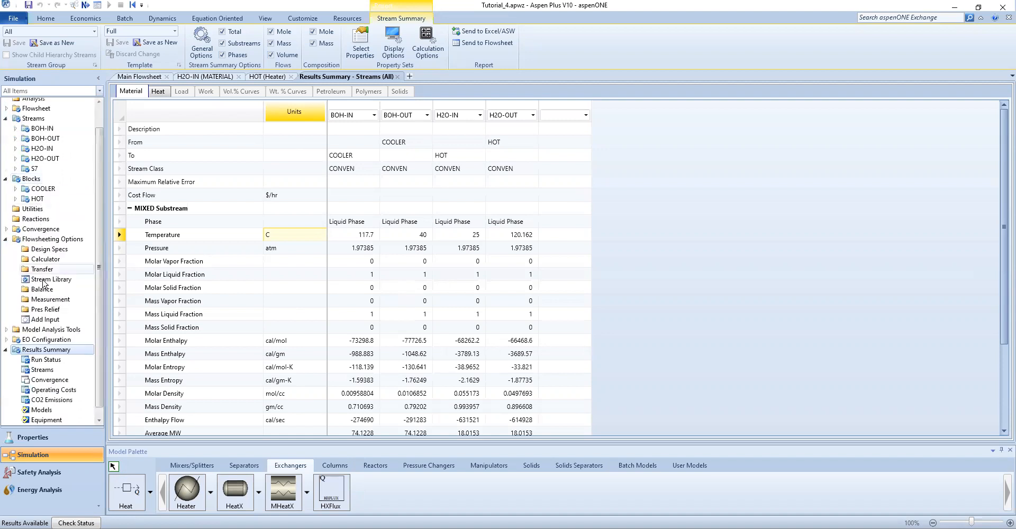
pyautogui.click(5, 179)
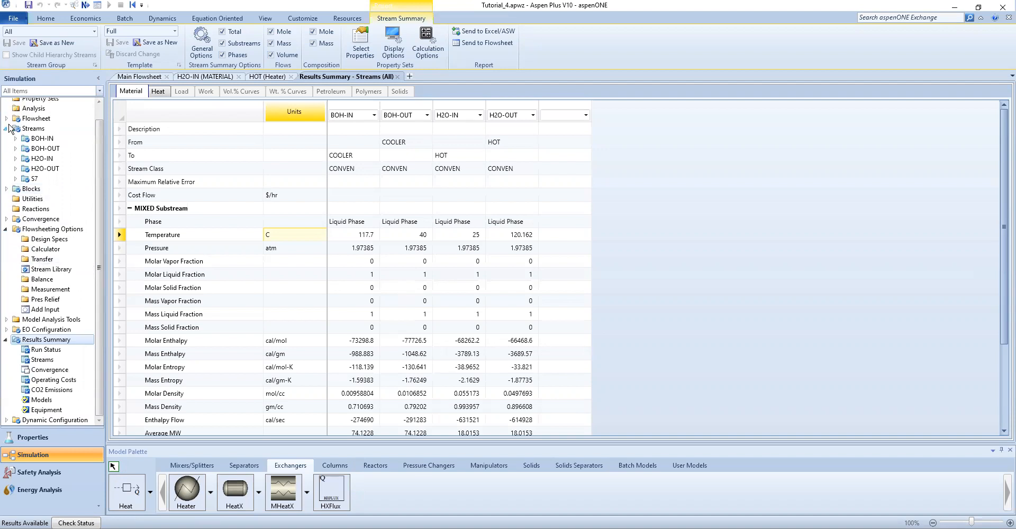
pyautogui.click(5, 129)
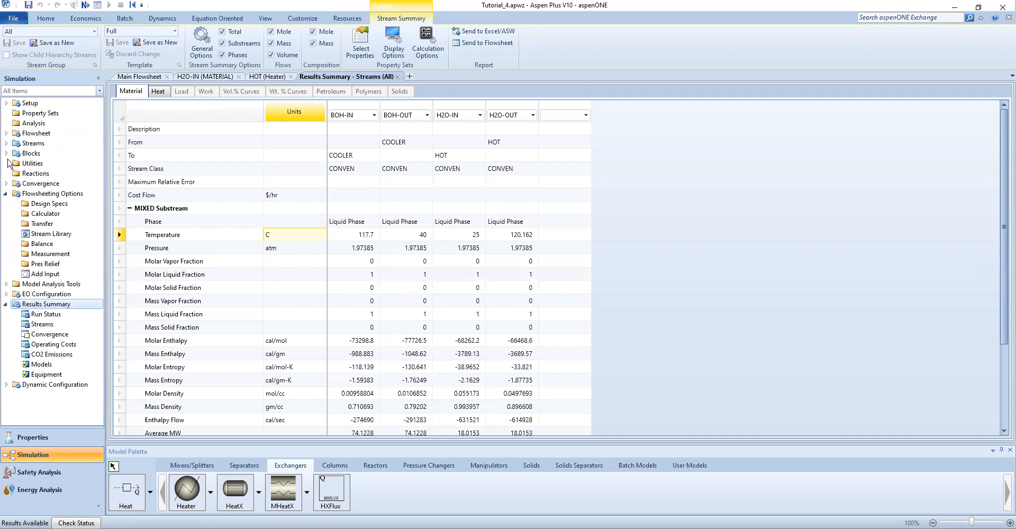
pyautogui.click(40, 207)
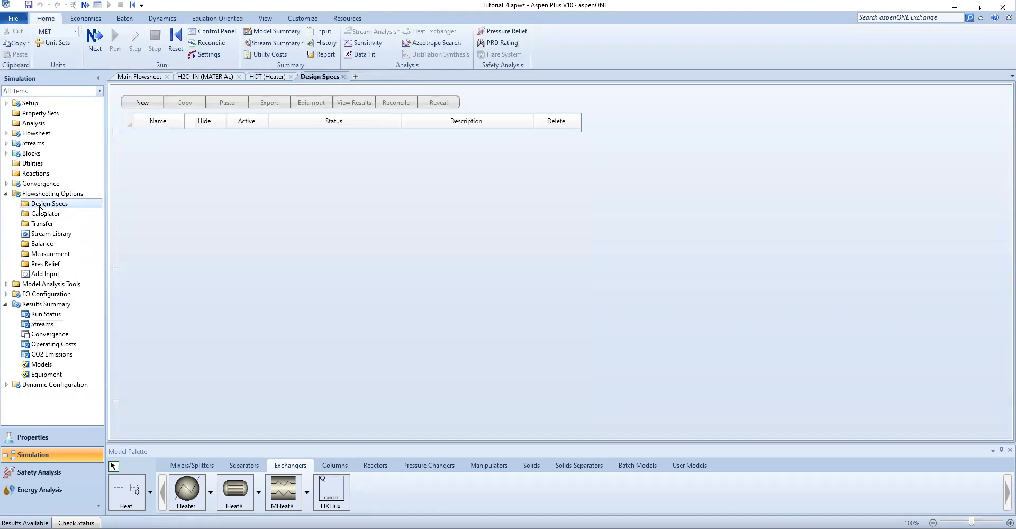
# Create a new design spec with the ID BTEMPIN
pyautogui.click(142, 105)
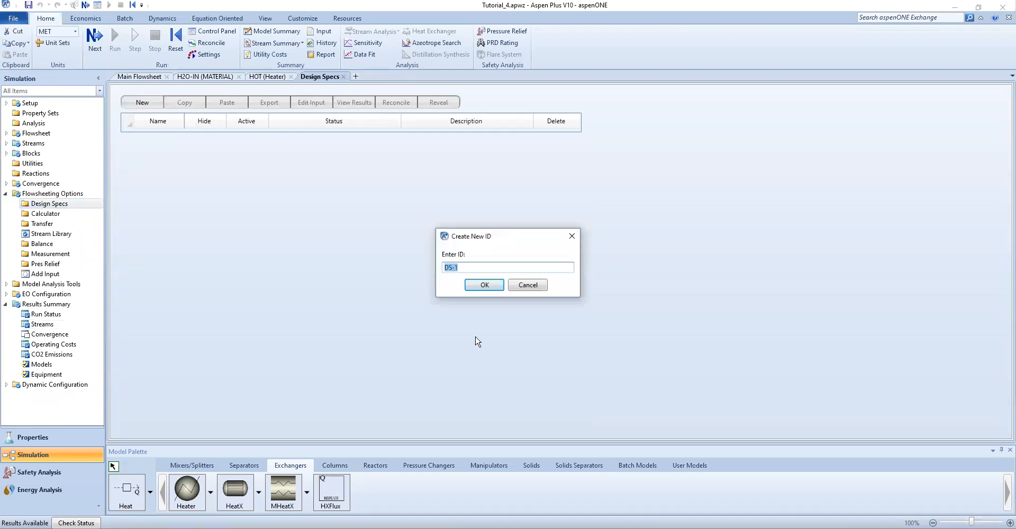
pyautogui.write('BTEMPIN')
pyautogui.click(493, 286)
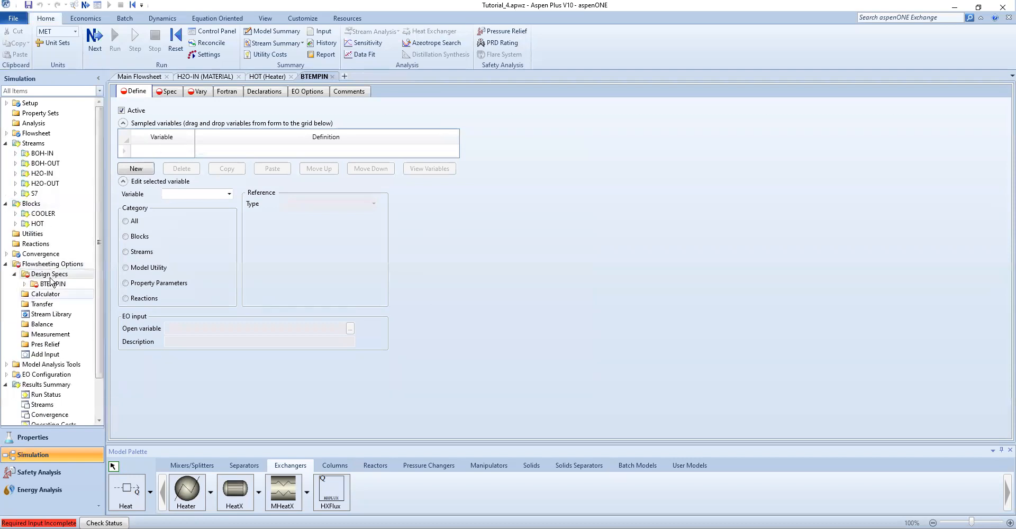
# Delete the BTEMPIN design spec
pyautogui.click(24, 284)
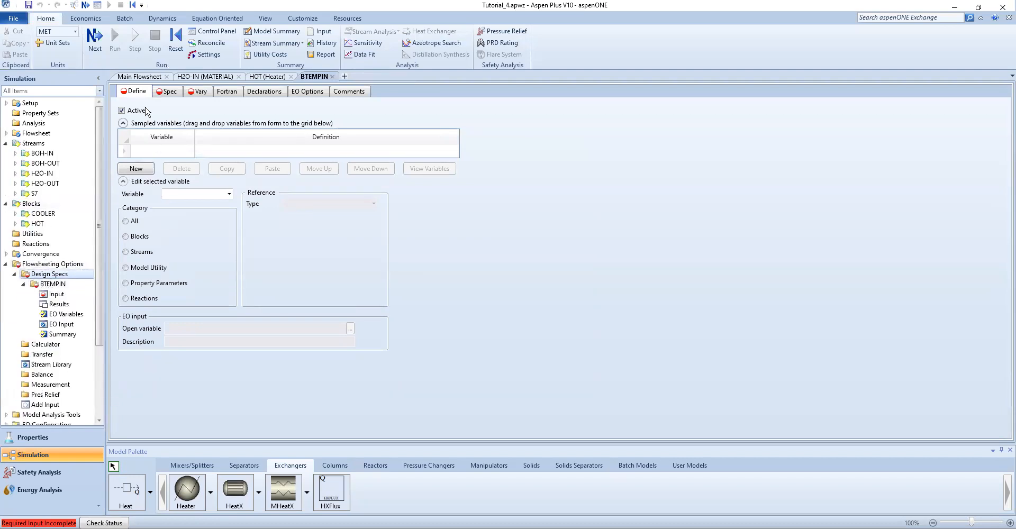
pyautogui.rightClick(47, 286)
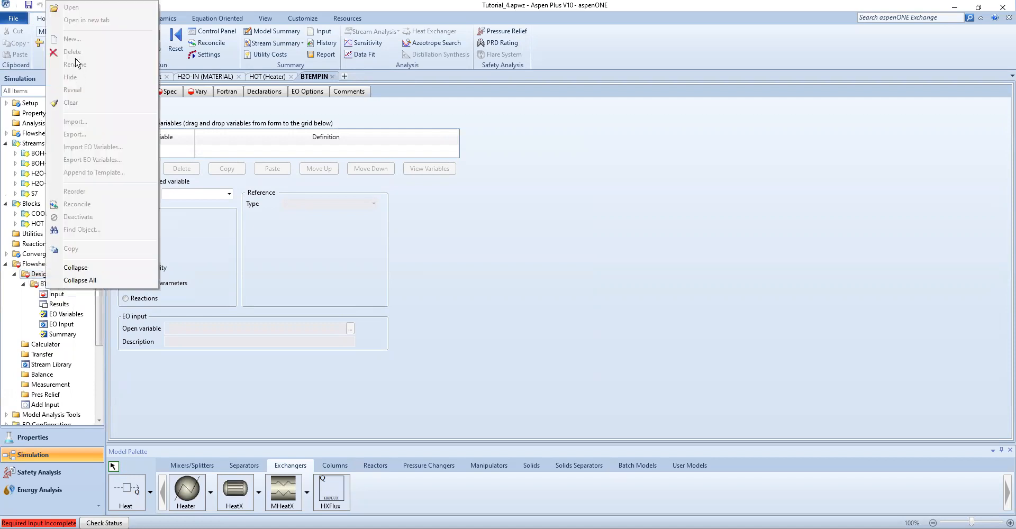
pyautogui.click(45, 286)
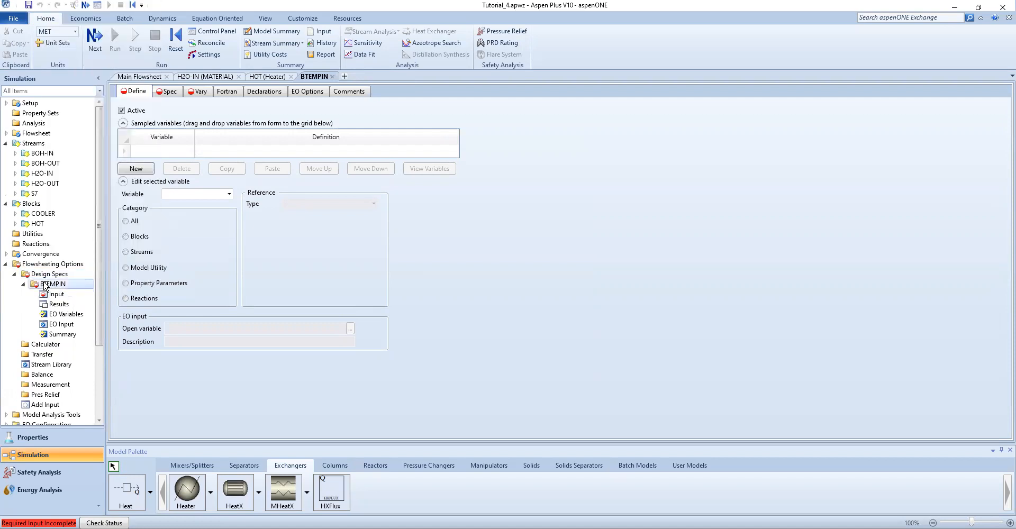
pyautogui.rightClick(45, 286)
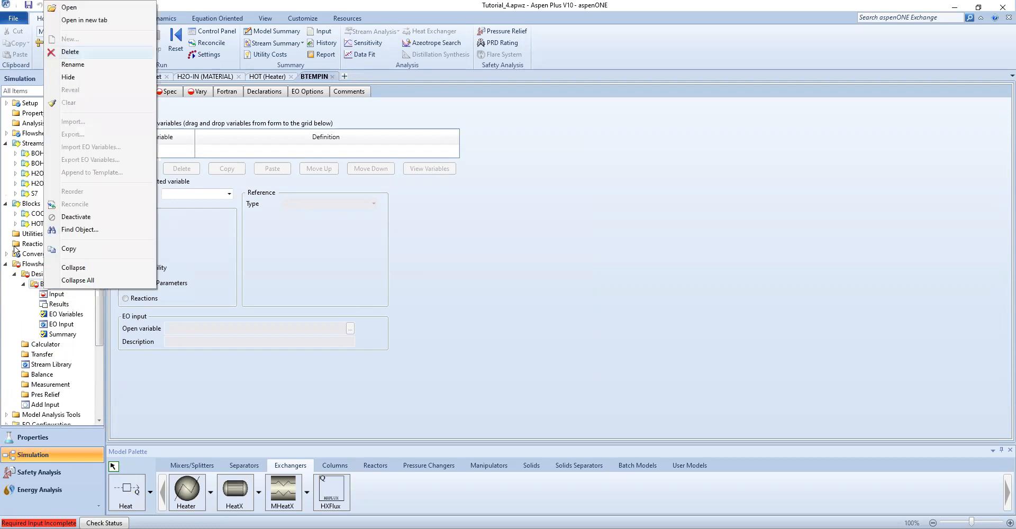
pyautogui.click(18, 324)
pyautogui.click(24, 284)
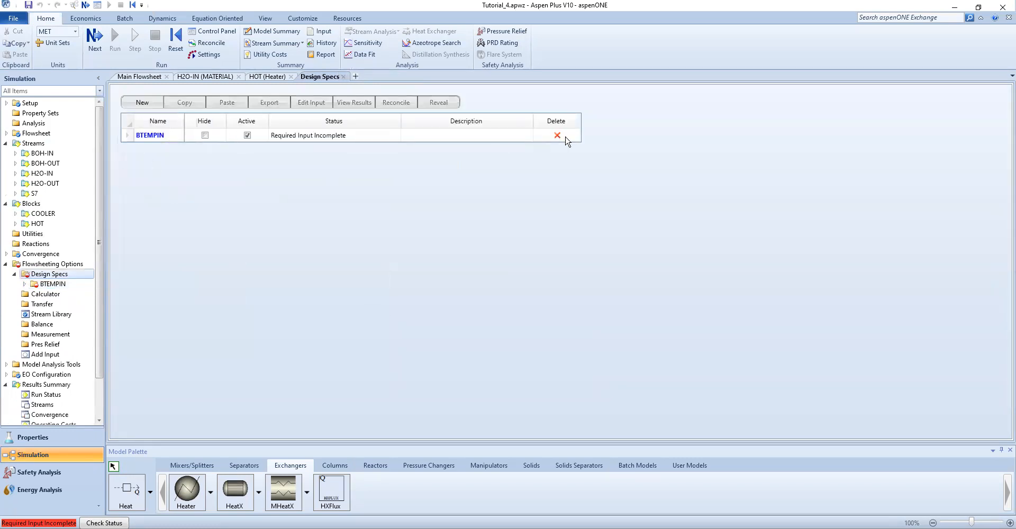
pyautogui.click(559, 139)
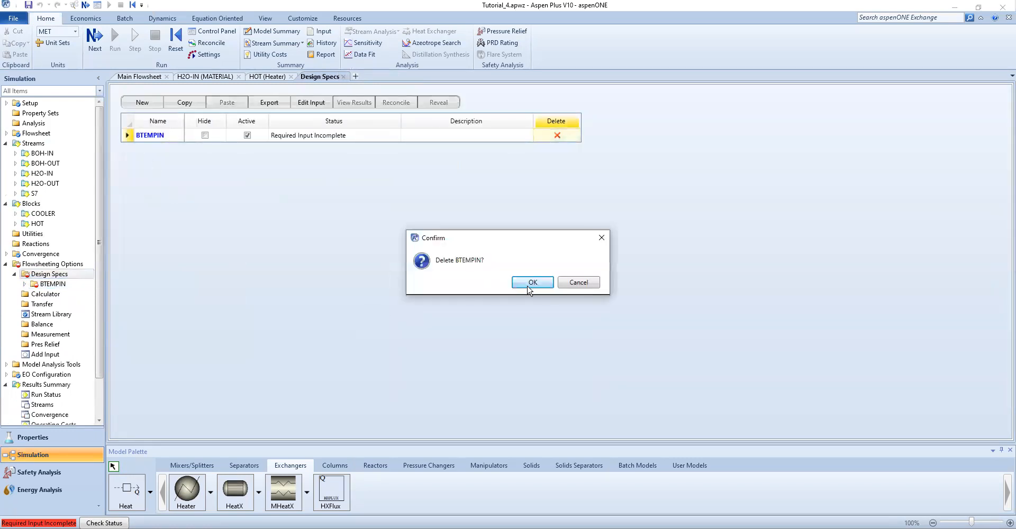
pyautogui.click(529, 286)
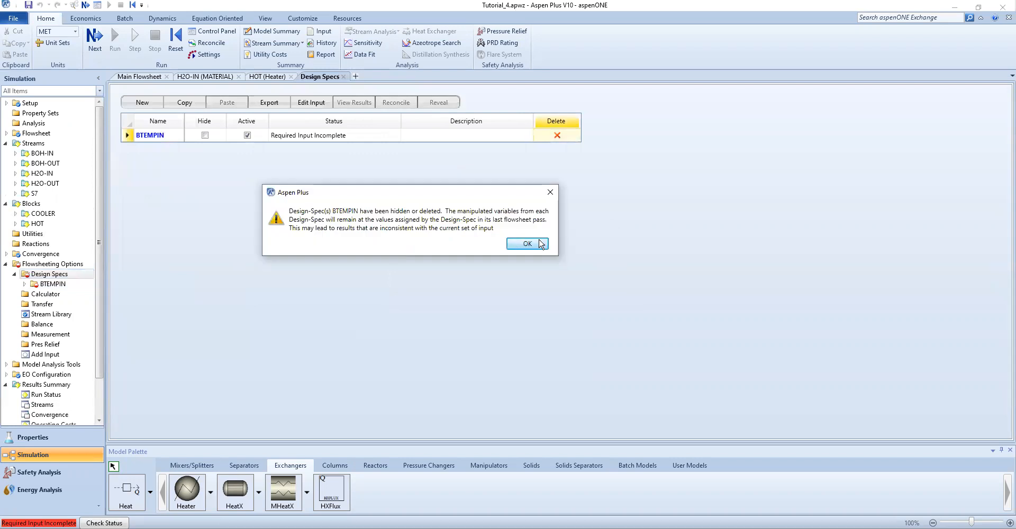
pyautogui.click(541, 244)
# Create a new design spec with the default ID DS-1 and add a sampled variable named BTEMPIN
pyautogui.click(142, 103)
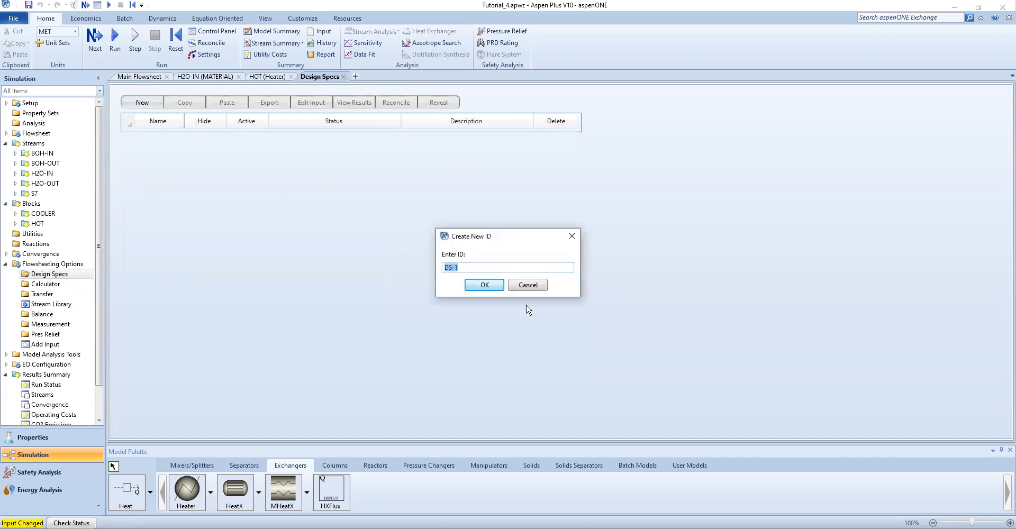
pyautogui.click(488, 289)
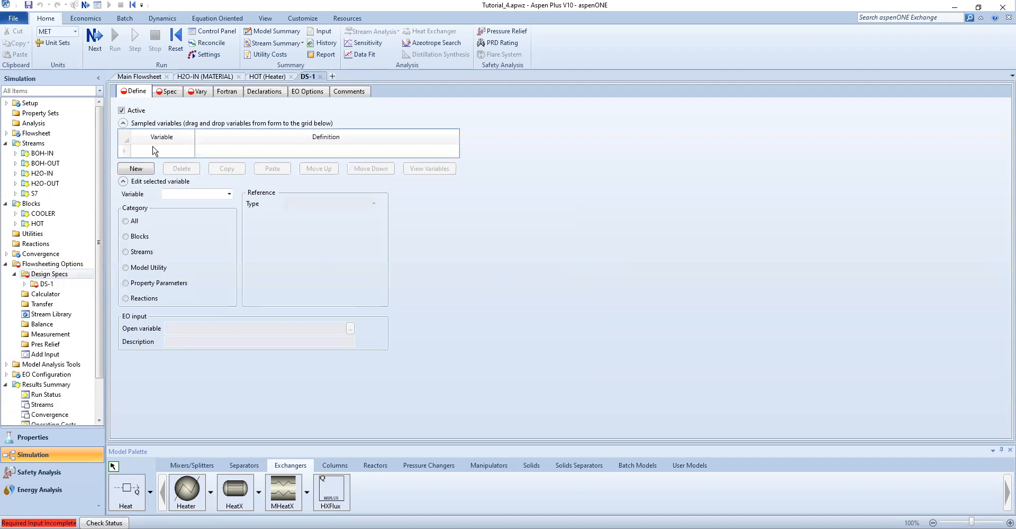
pyautogui.click(155, 152)
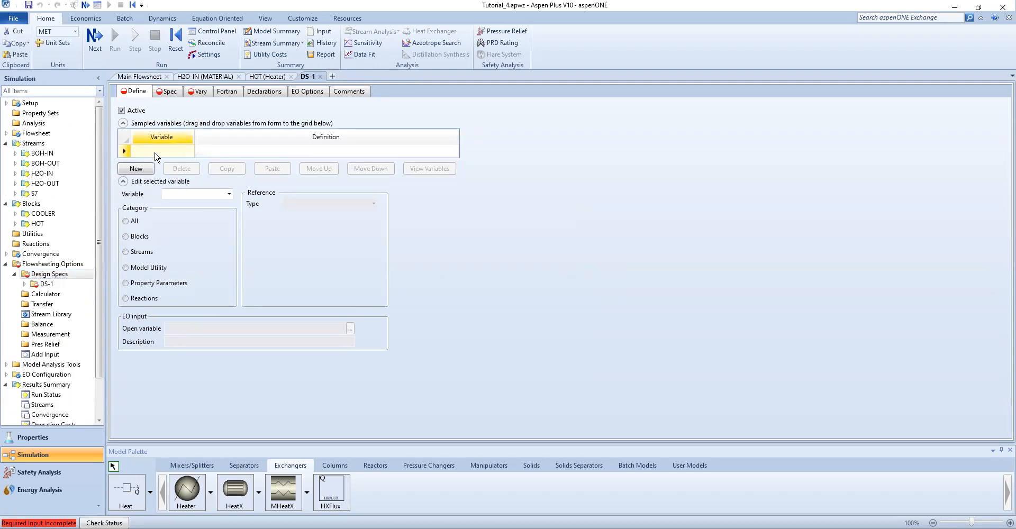
pyautogui.click(155, 153)
pyautogui.write('BTEMPIN')
# Define BTEMPIN as a Stream-Var: the temperature of stream BOH-IN, MIXED substream
pyautogui.click(230, 195)
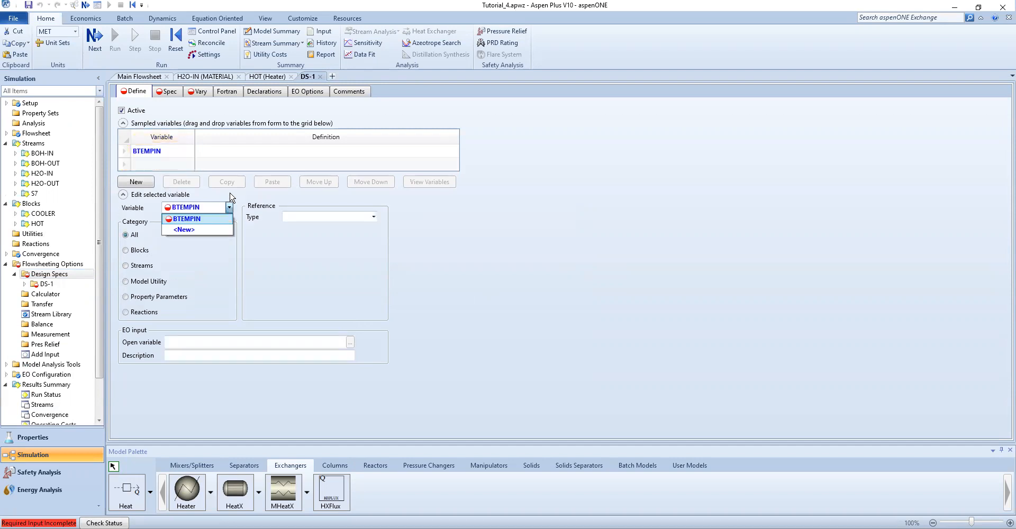
pyautogui.click(188, 222)
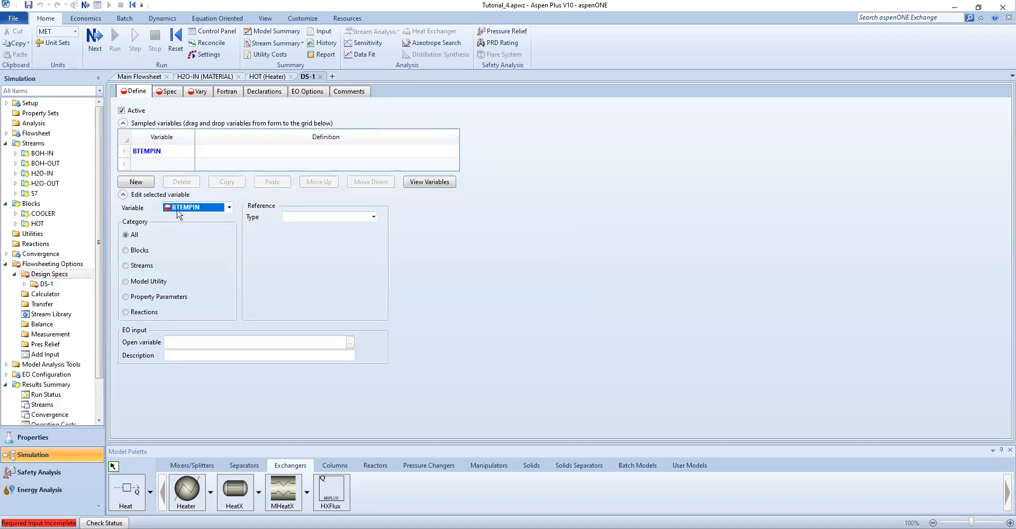
pyautogui.click(224, 208)
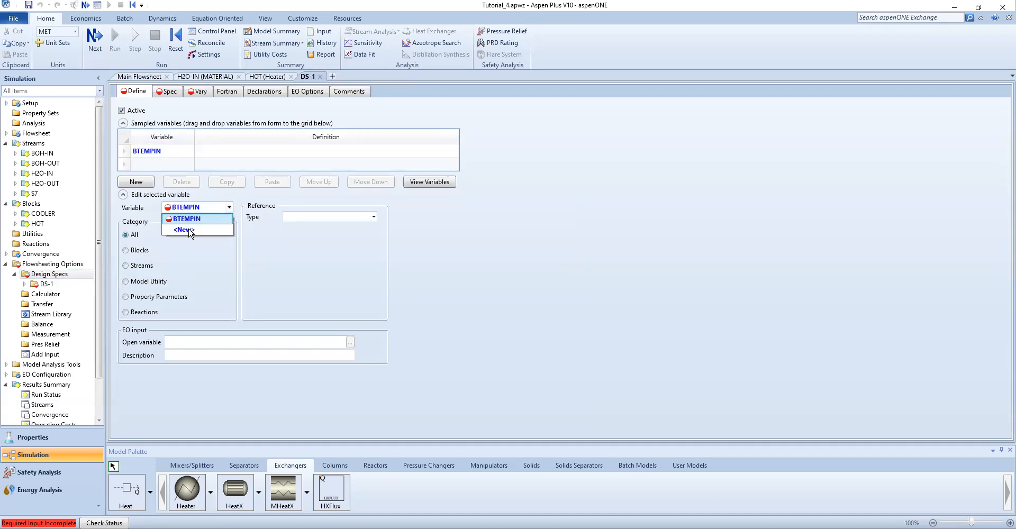
pyautogui.click(195, 272)
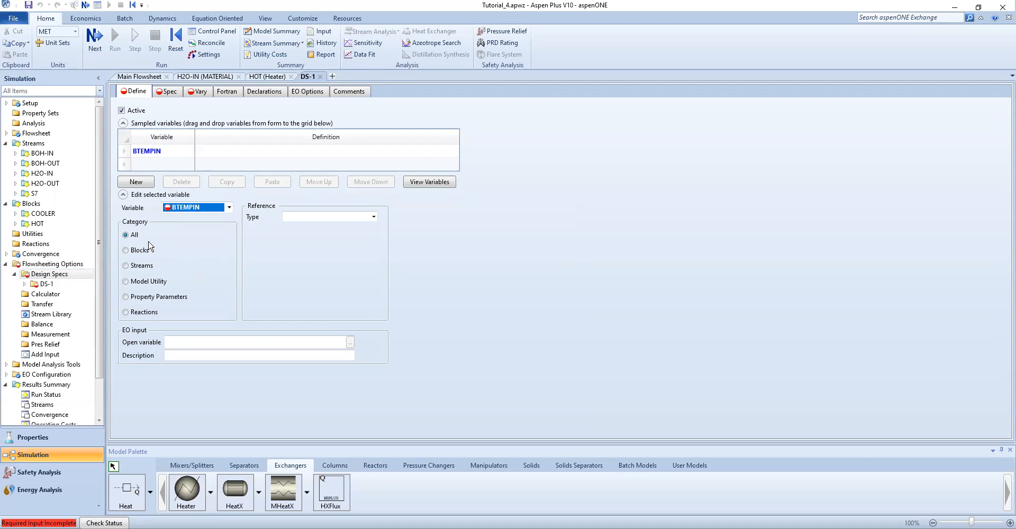
pyautogui.click(125, 265)
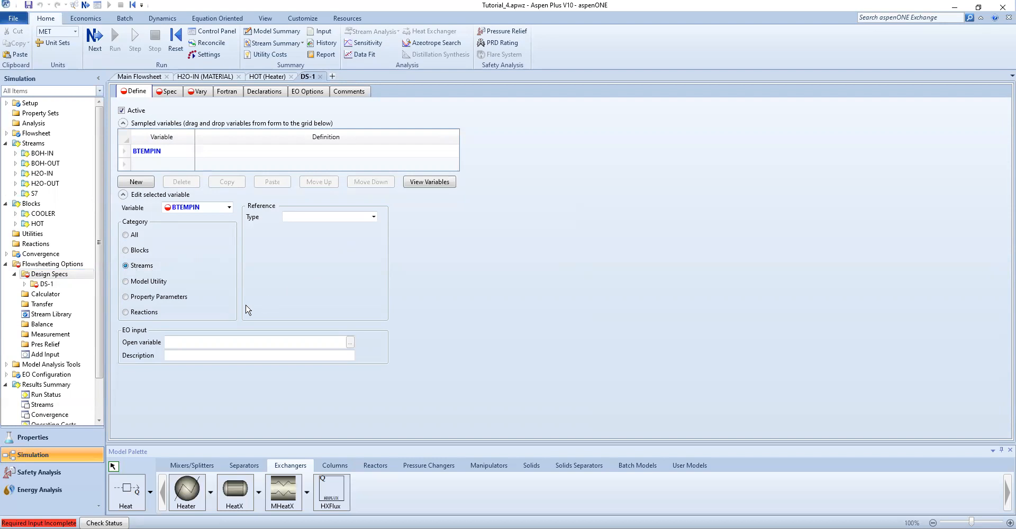
pyautogui.click(373, 217)
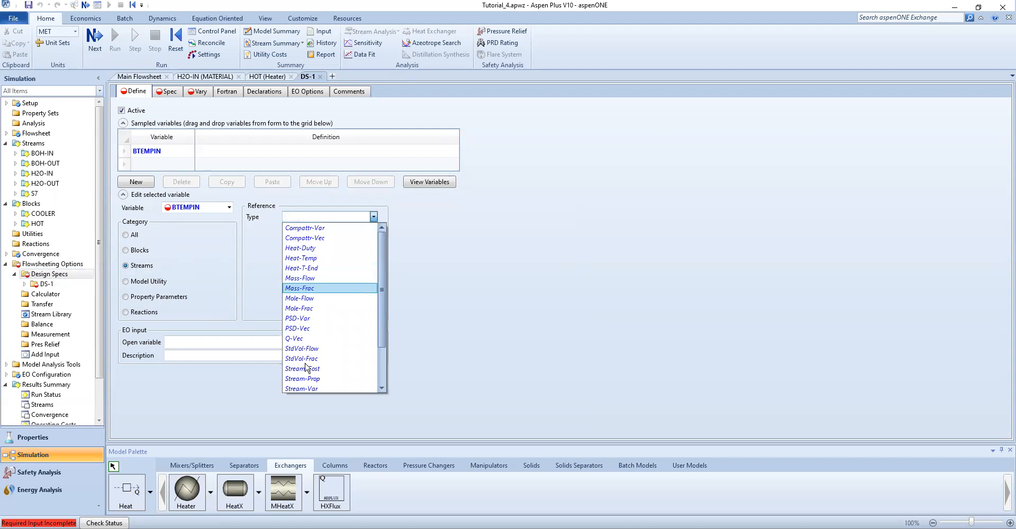
pyautogui.click(303, 389)
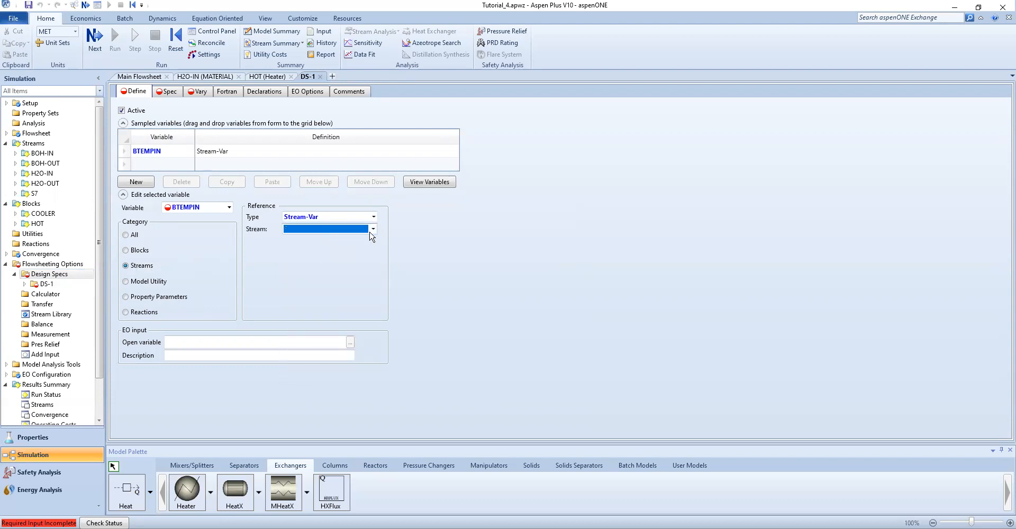
pyautogui.click(373, 228)
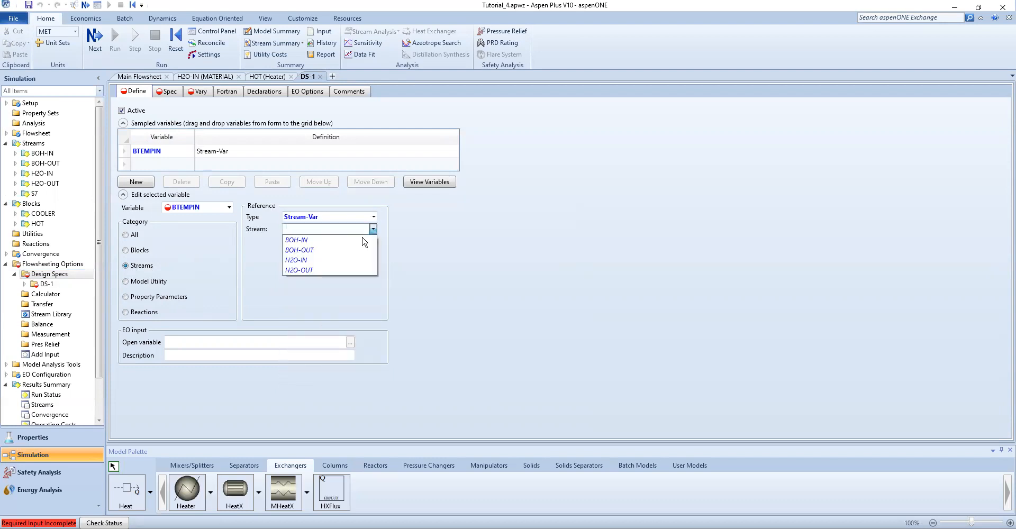
pyautogui.click(336, 241)
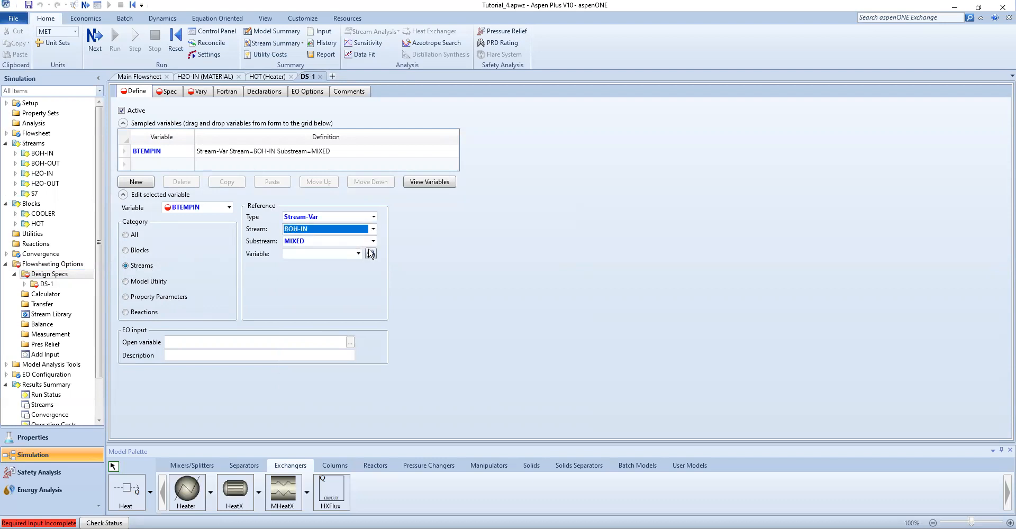
pyautogui.click(374, 241)
pyautogui.click(359, 254)
pyautogui.click(359, 254)
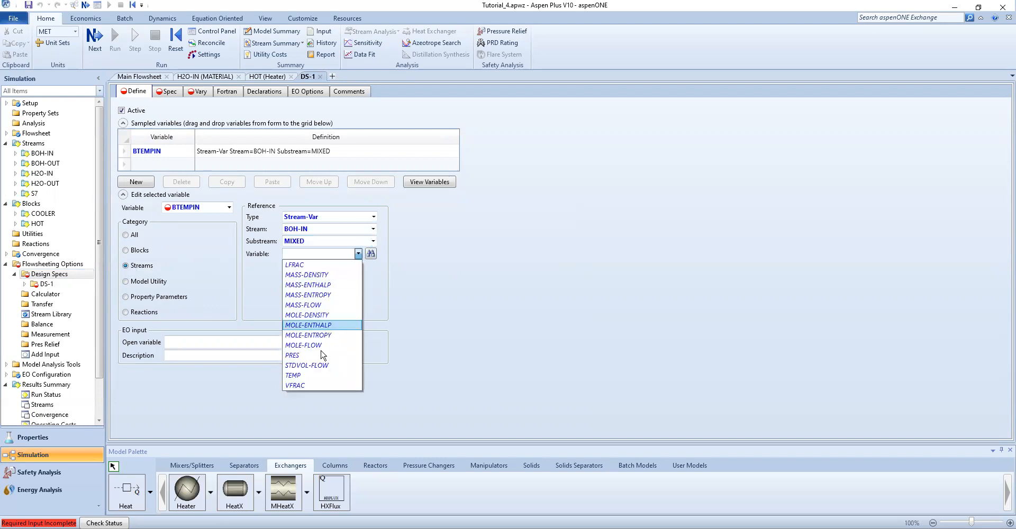
pyautogui.click(305, 376)
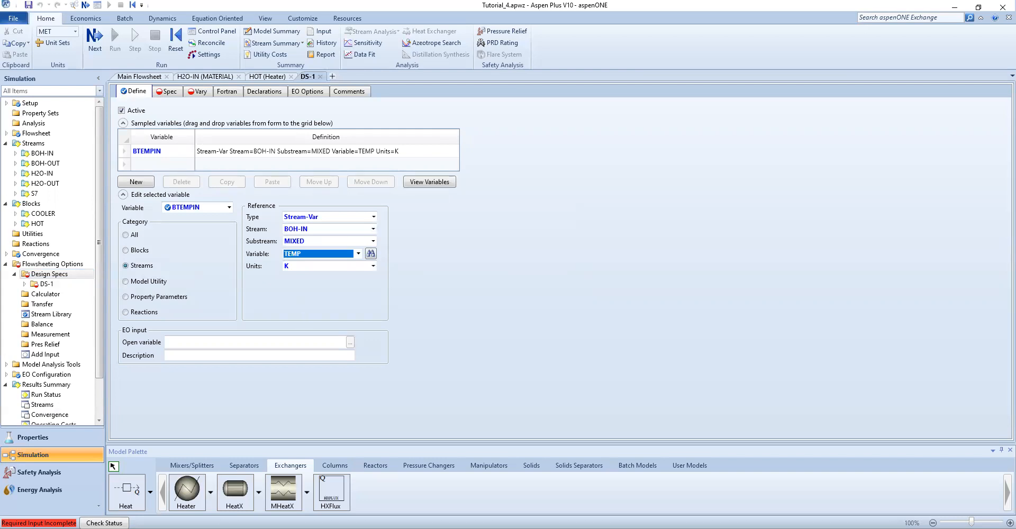
# Add a second sampled variable named WTEMPOUT
pyautogui.click(549, 174)
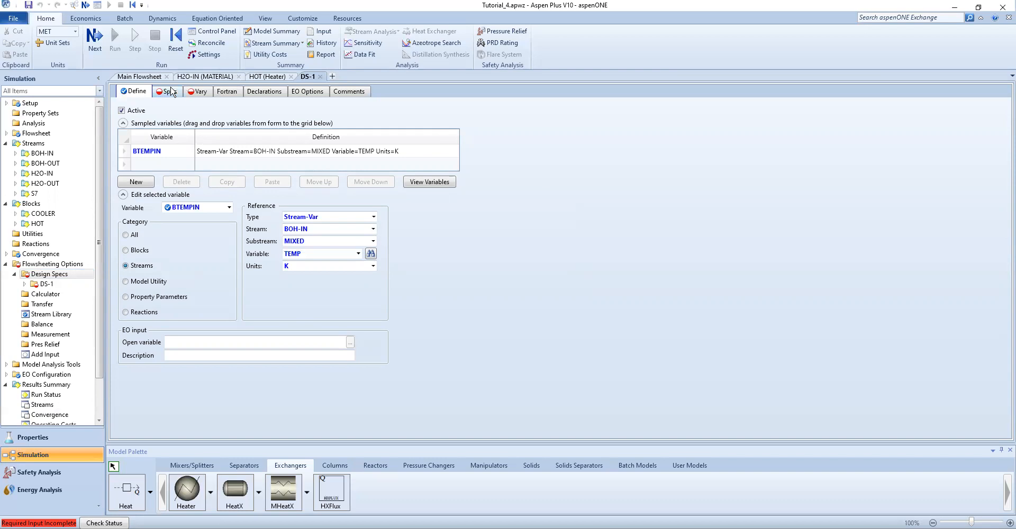
pyautogui.click(229, 208)
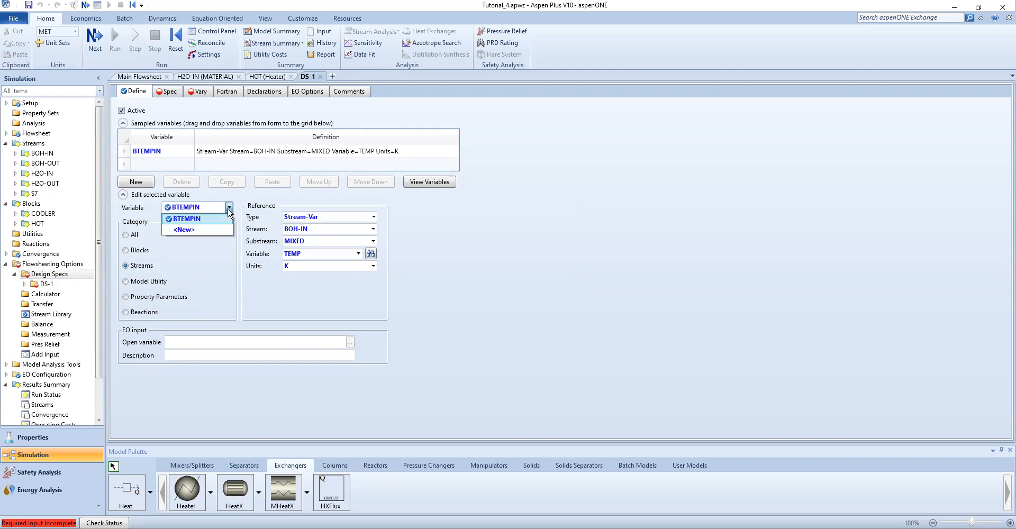
pyautogui.click(200, 229)
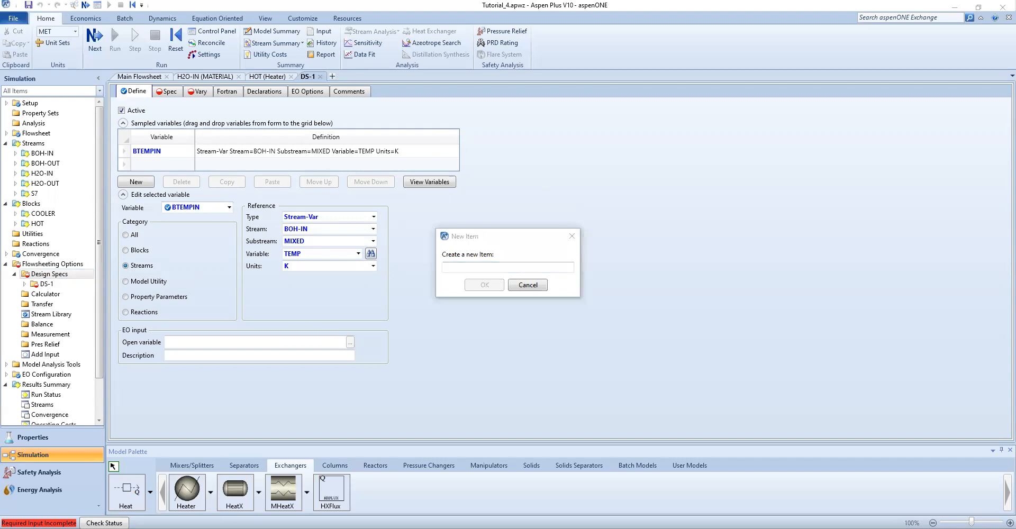
pyautogui.click(490, 263)
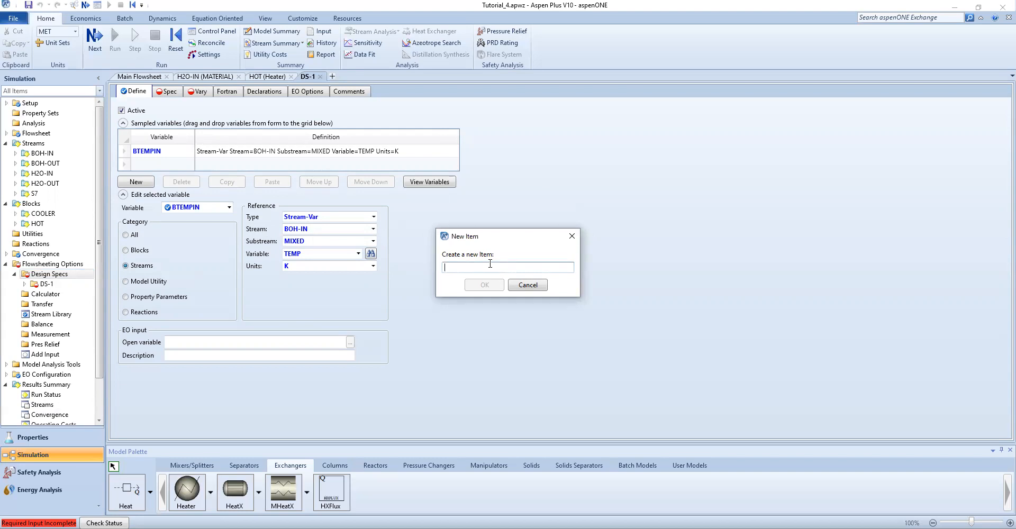
pyautogui.write('WTEMPOUT')
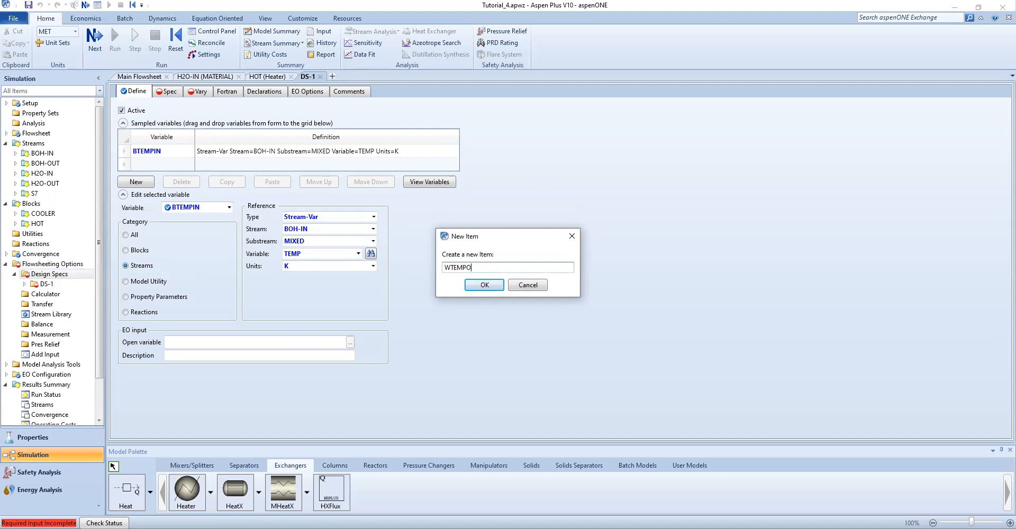
pyautogui.click(477, 285)
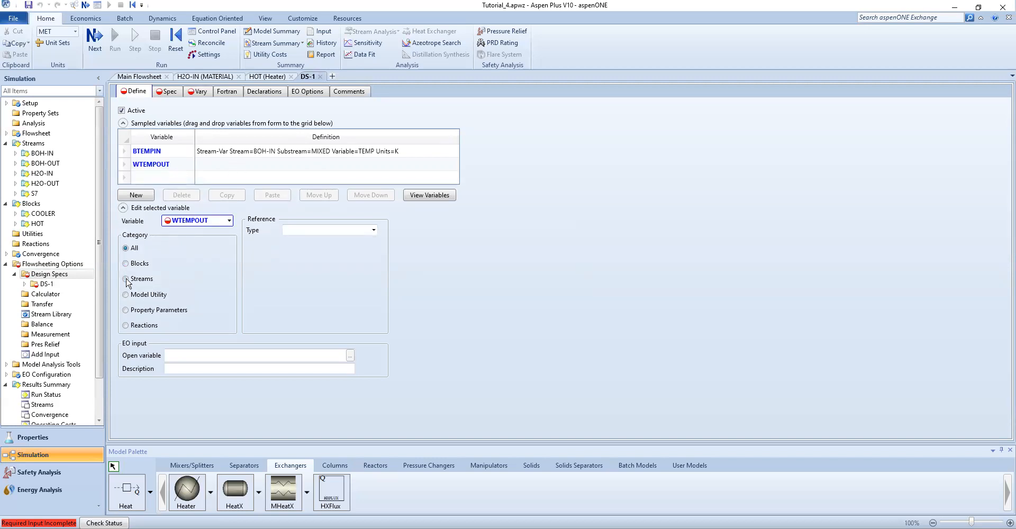
# Define WTEMPOUT as the Stream-Var temperature of stream H2O-OUT, MIXED substream, in C
pyautogui.click(126, 279)
pyautogui.click(374, 230)
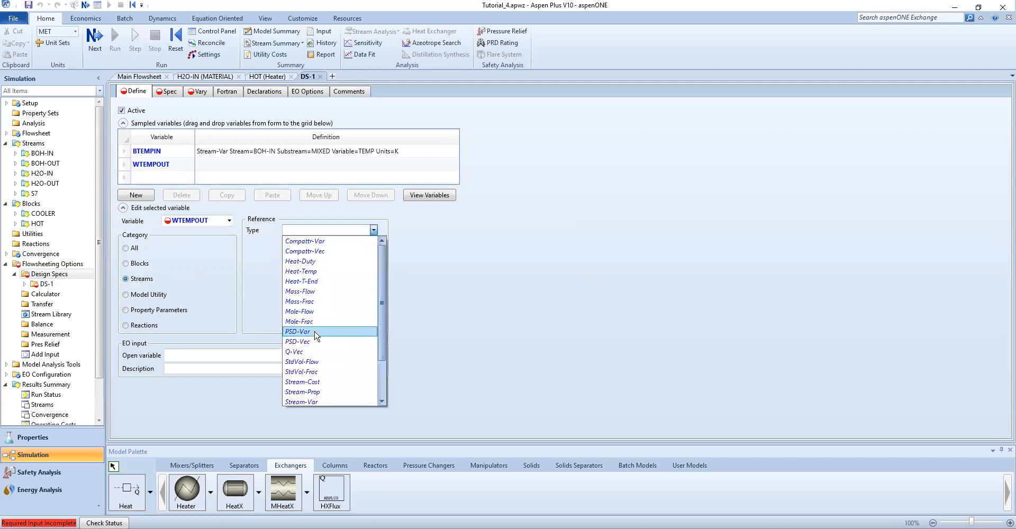
pyautogui.scroll(-2, 316, 335)
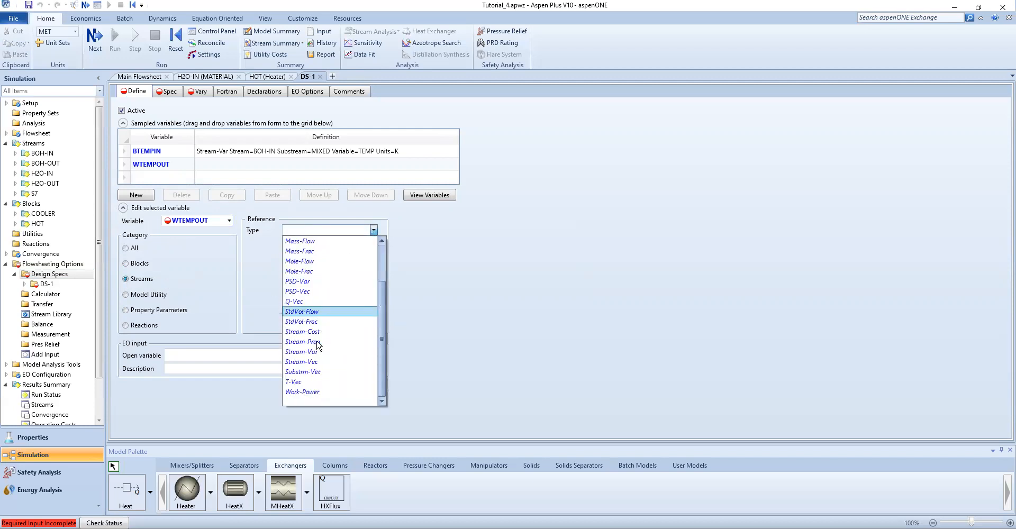
pyautogui.click(308, 352)
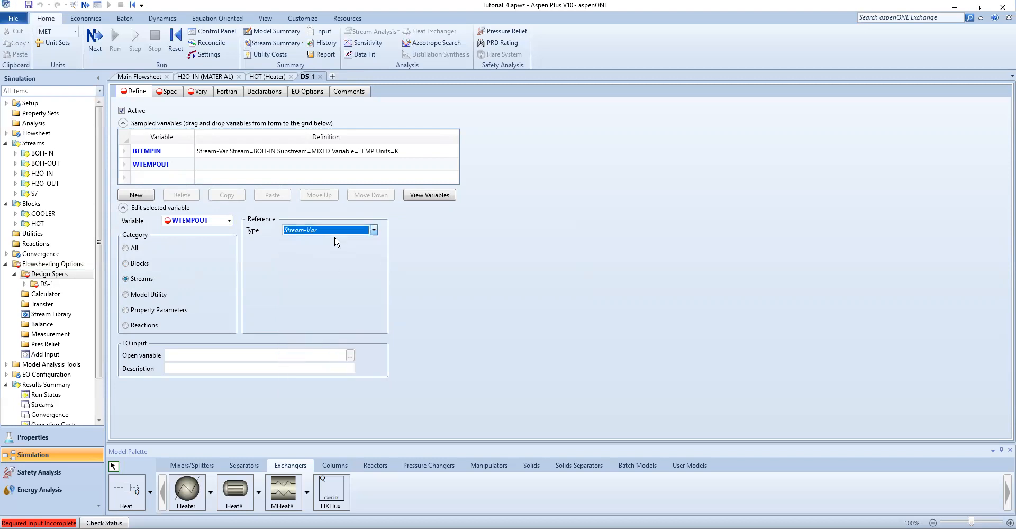
pyautogui.click(374, 242)
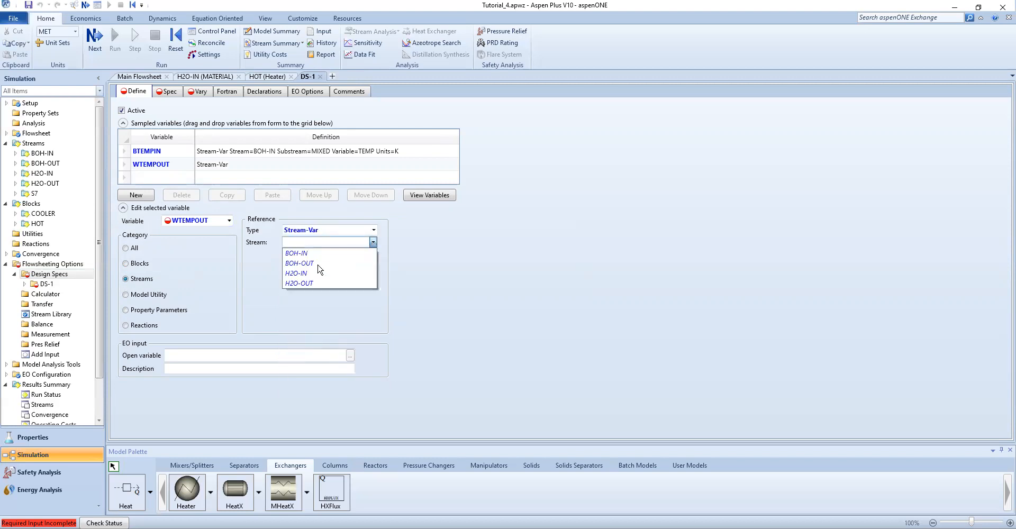
pyautogui.click(309, 283)
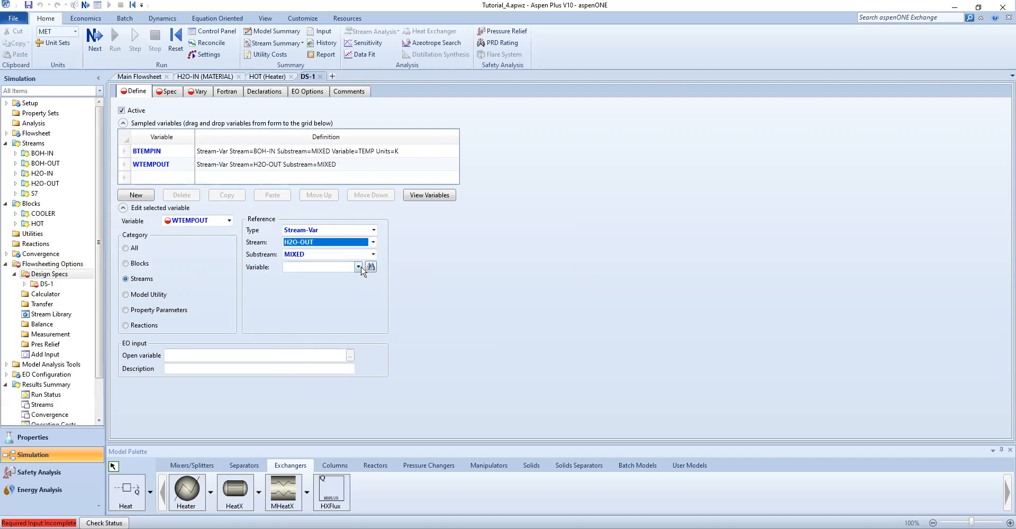
pyautogui.click(358, 266)
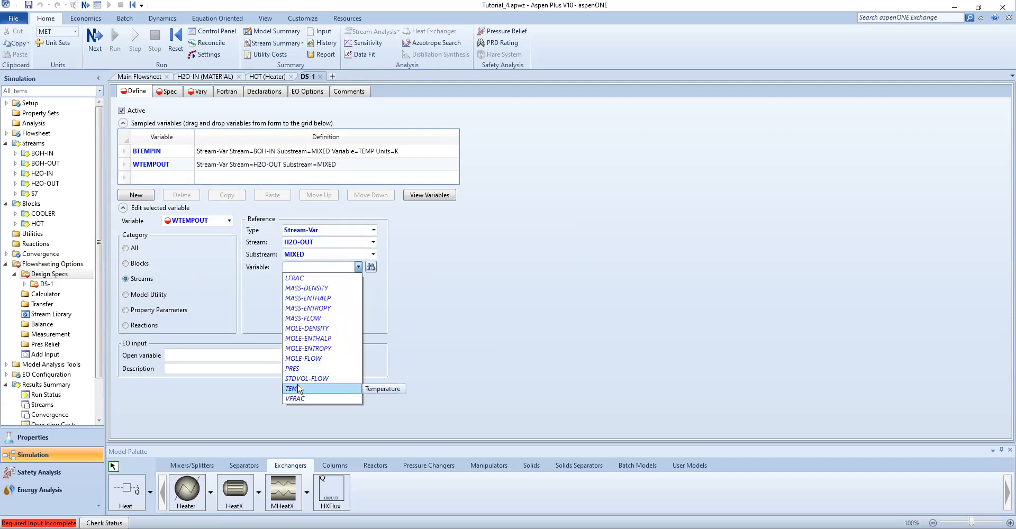
pyautogui.click(299, 389)
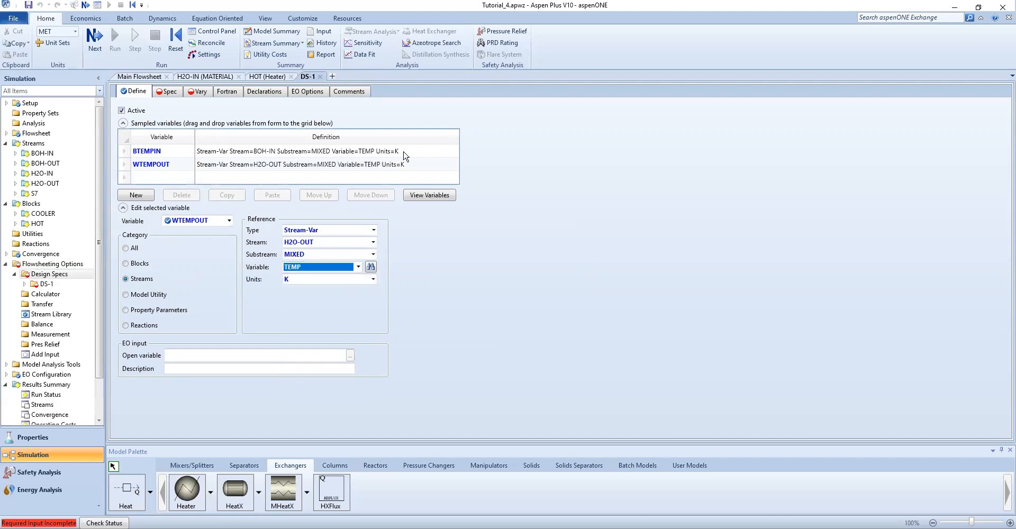
pyautogui.click(373, 279)
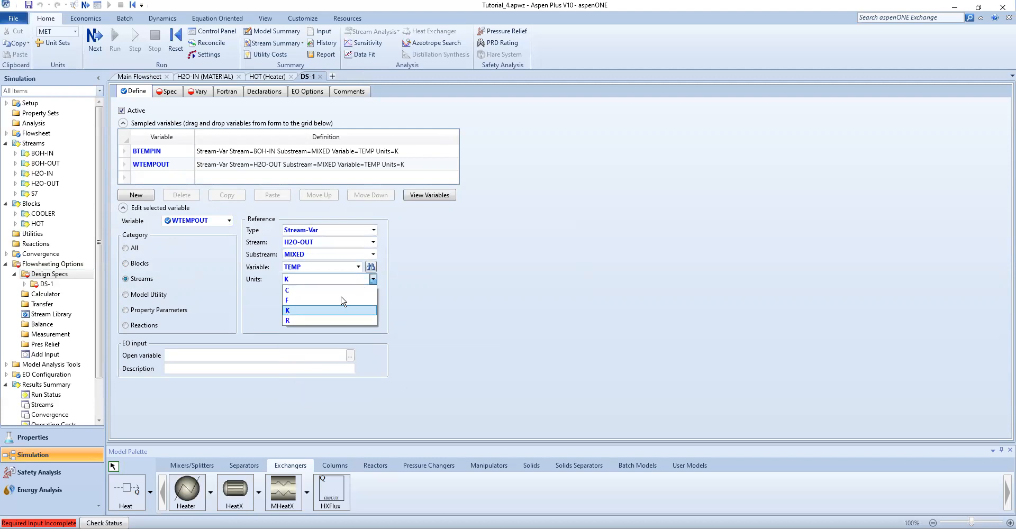
pyautogui.click(336, 290)
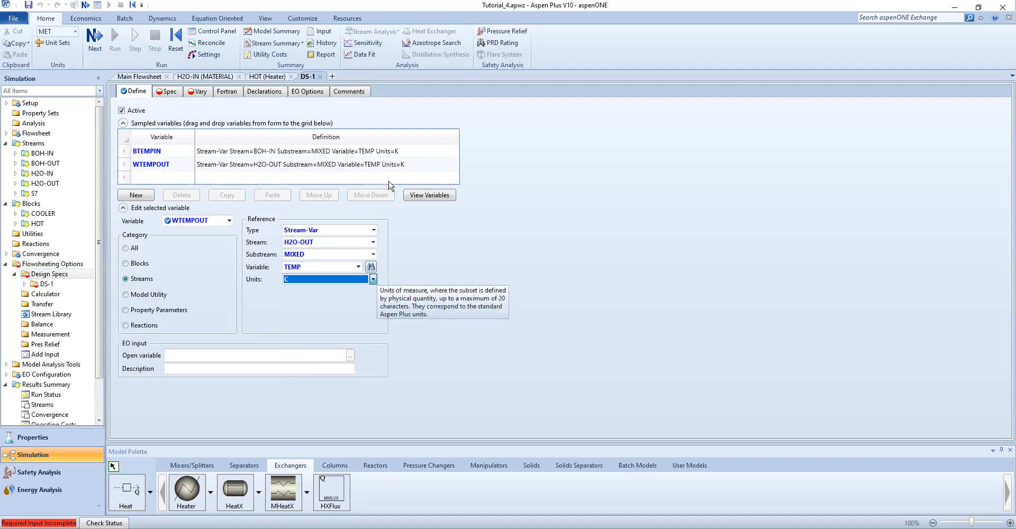
# Change the units of BTEMPIN to C
pyautogui.click(402, 152)
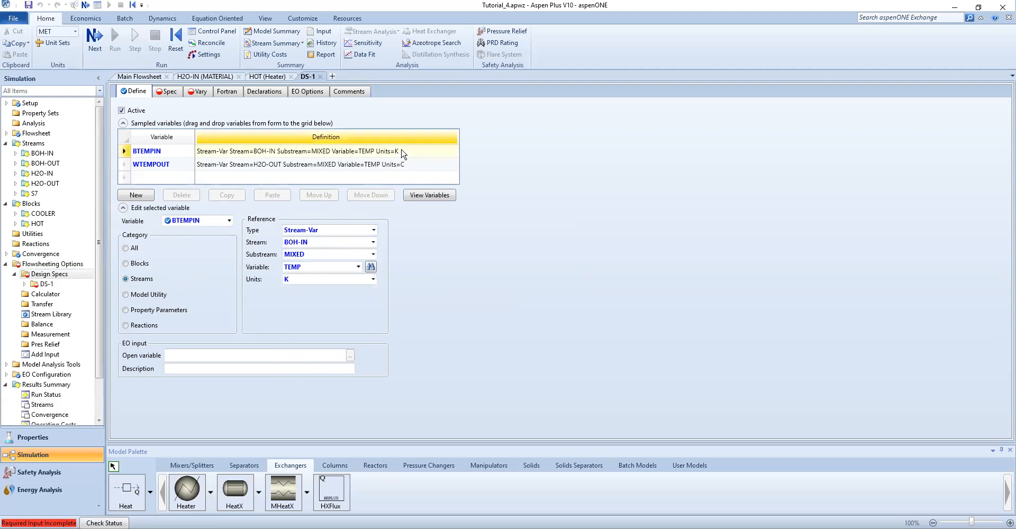
pyautogui.click(373, 279)
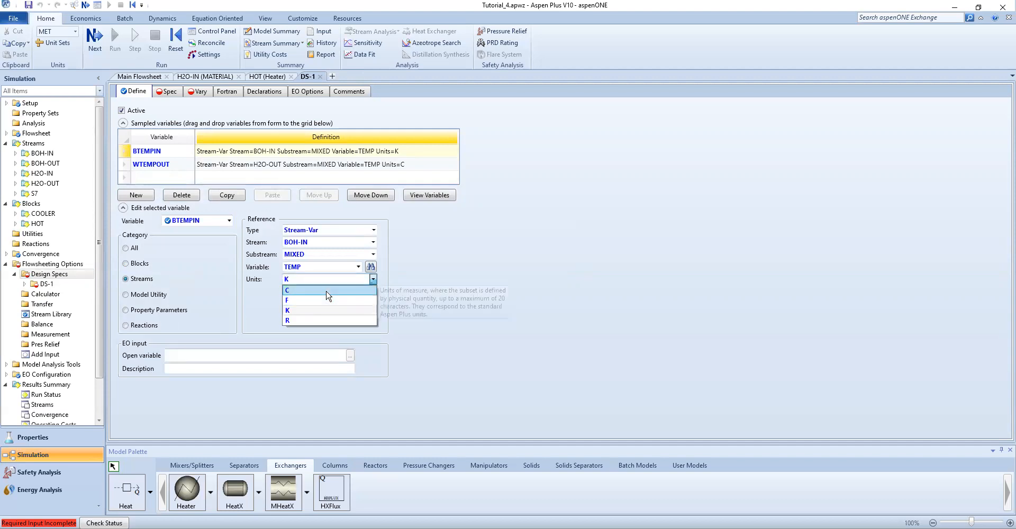
pyautogui.click(328, 290)
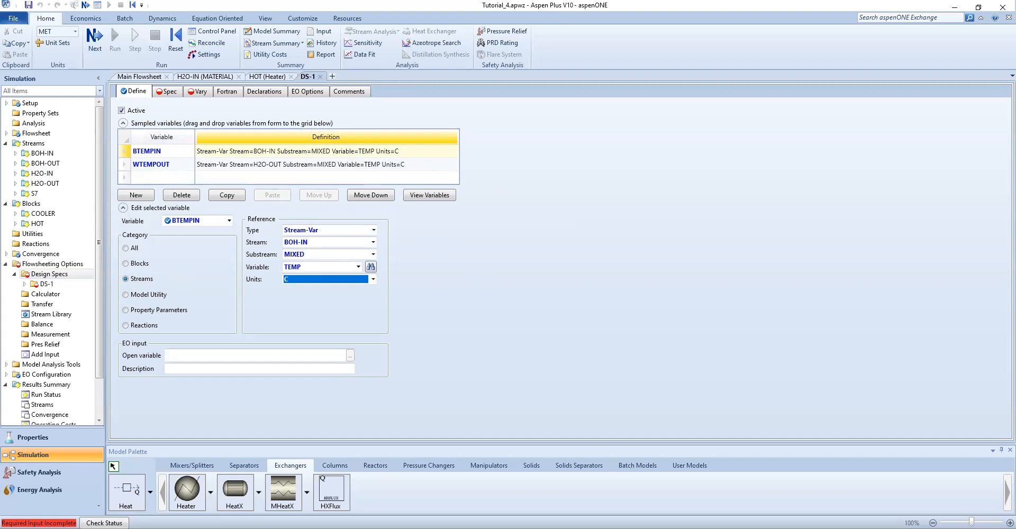
# Set the design spec expression to BTEMPIN-WTEMPOUT
pyautogui.click(170, 94)
pyautogui.click(206, 121)
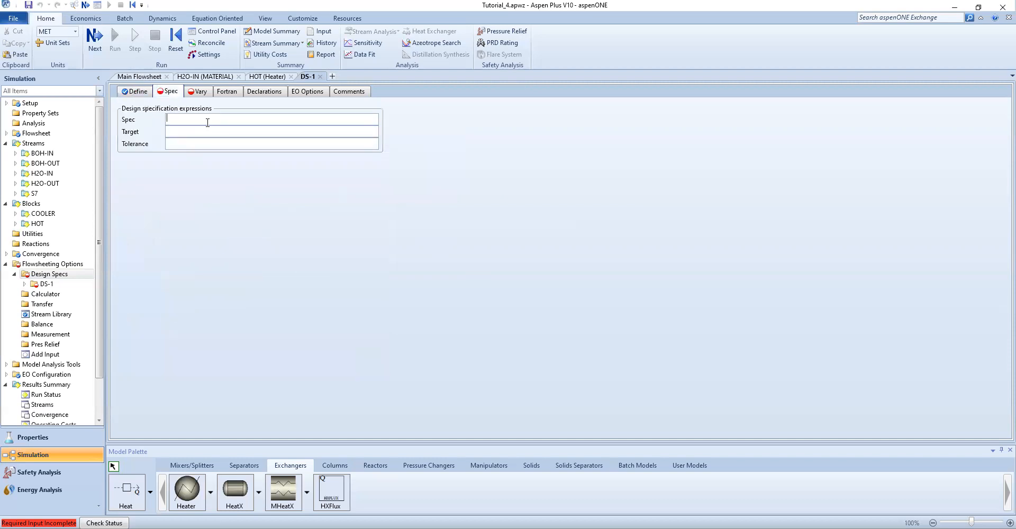
pyautogui.write('btemp')
pyautogui.press('BackSpace')
pyautogui.press('BackSpace')
pyautogui.press('BackSpace')
pyautogui.press('BackSpace')
pyautogui.write('BTEMPIN')
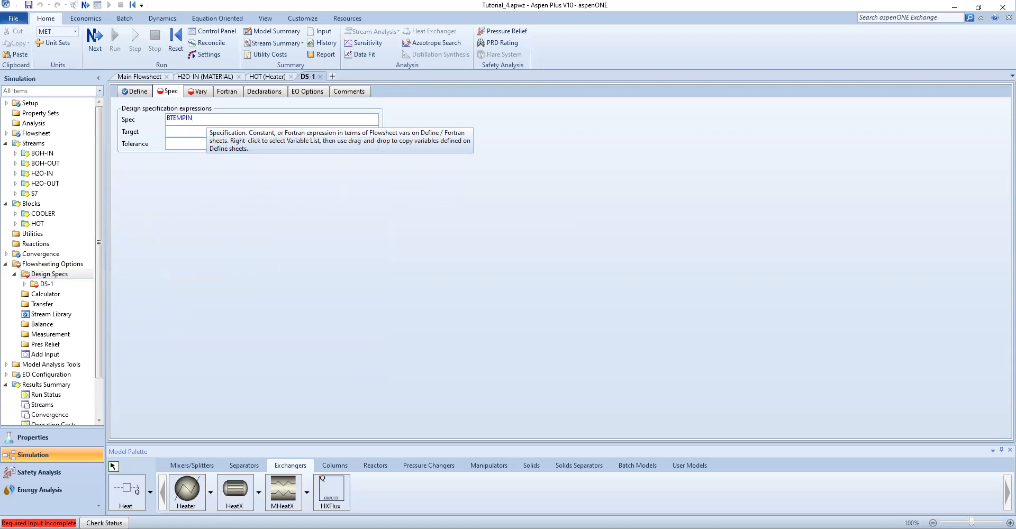
pyautogui.write('-WTEMPOUT')
pyautogui.press('Tab')
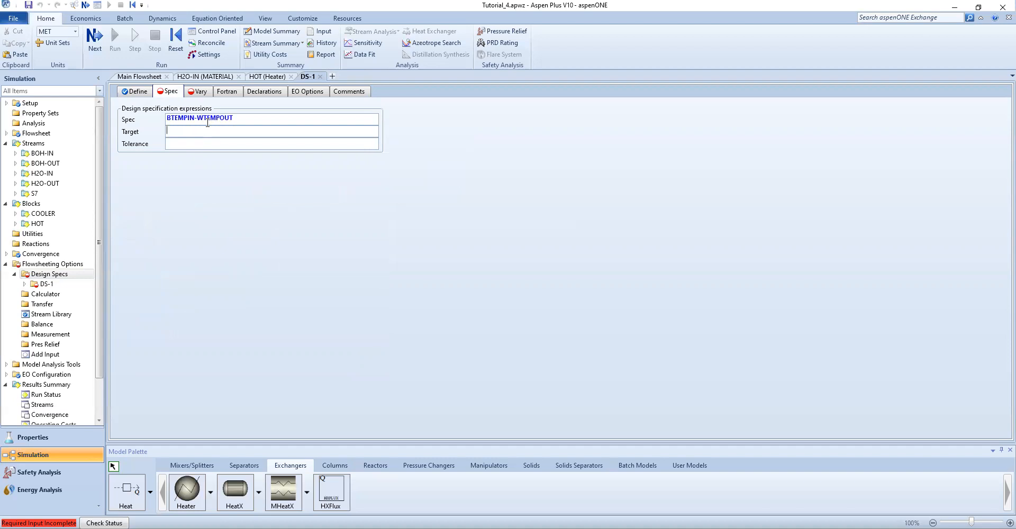
# Set the spec target to 10 and the tolerance to 0.001
pyautogui.write('10')
pyautogui.press('Tab')
pyautogui.write('0.001')
pyautogui.press('Tab')
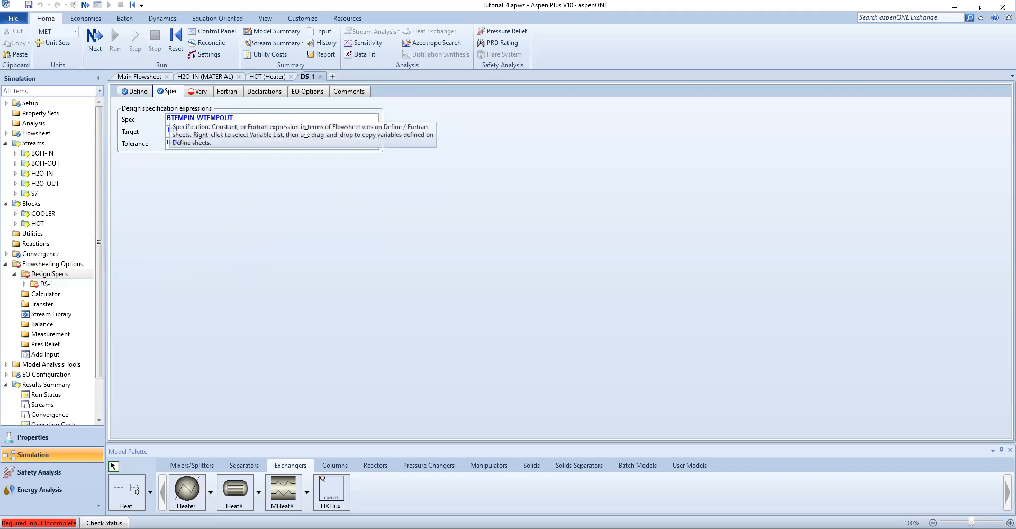
pyautogui.click(183, 133)
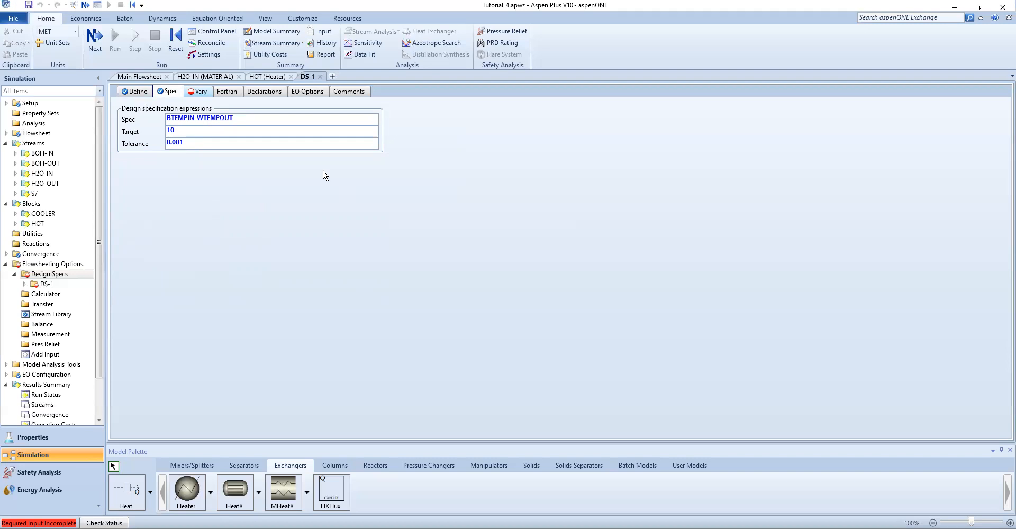
# Set the manipulated variable to Stream-Var MASS-FLOW of stream H2O-IN, MIXED substream
pyautogui.click(199, 91)
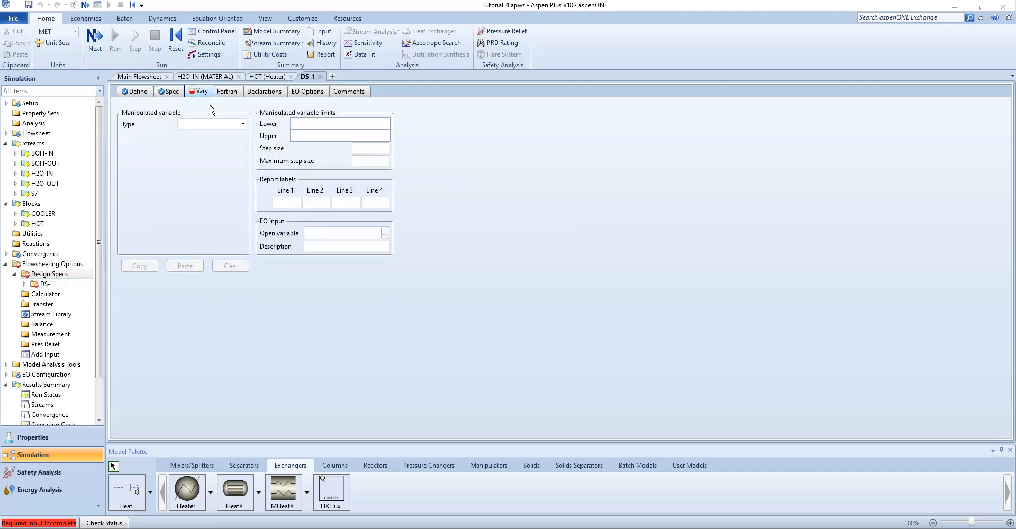
pyautogui.click(242, 124)
pyautogui.scroll(-4, 212, 281)
pyautogui.scroll(-2, 211, 283)
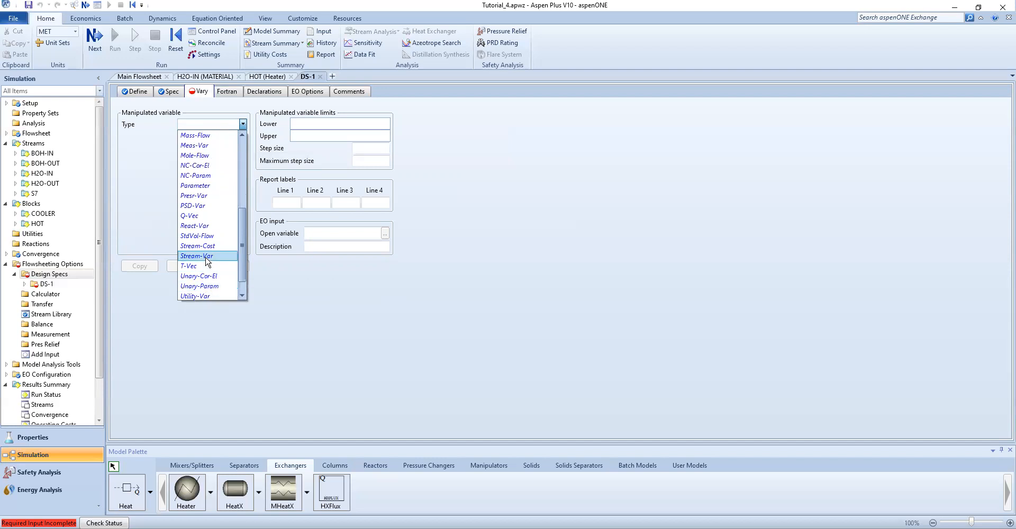
pyautogui.click(206, 256)
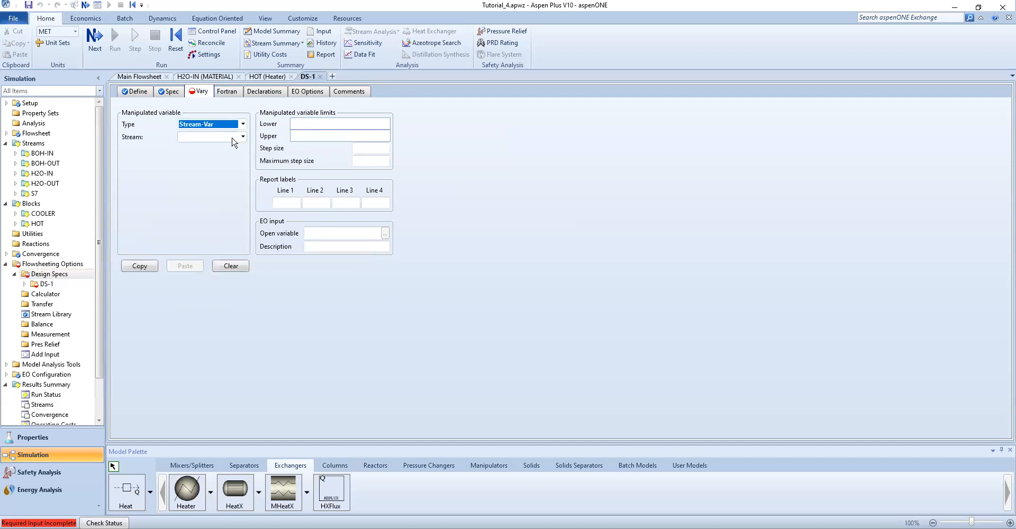
pyautogui.click(242, 137)
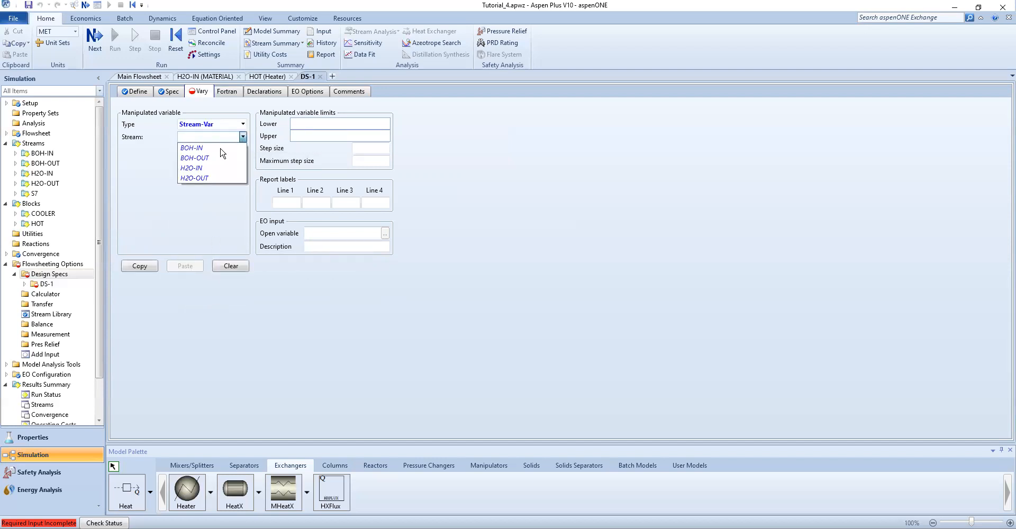
pyautogui.click(206, 169)
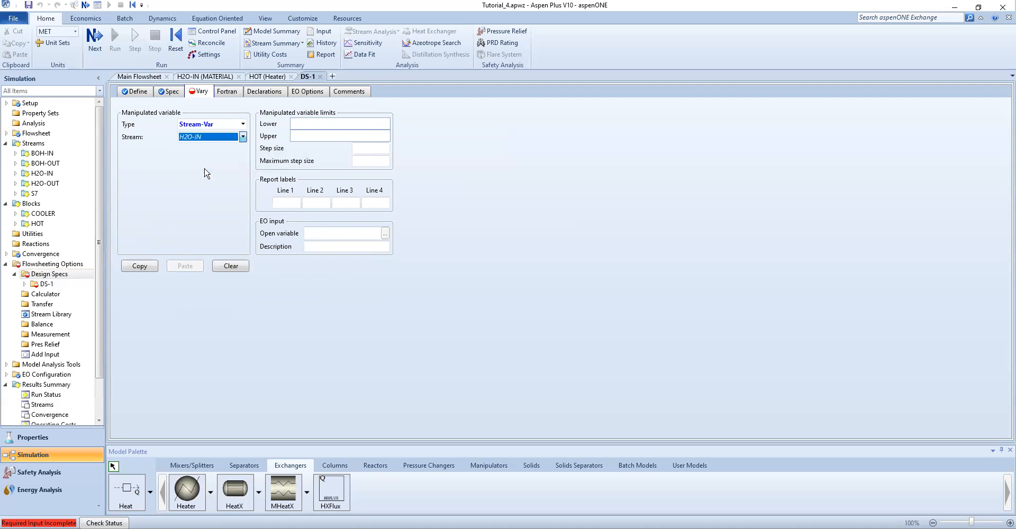
pyautogui.click(242, 163)
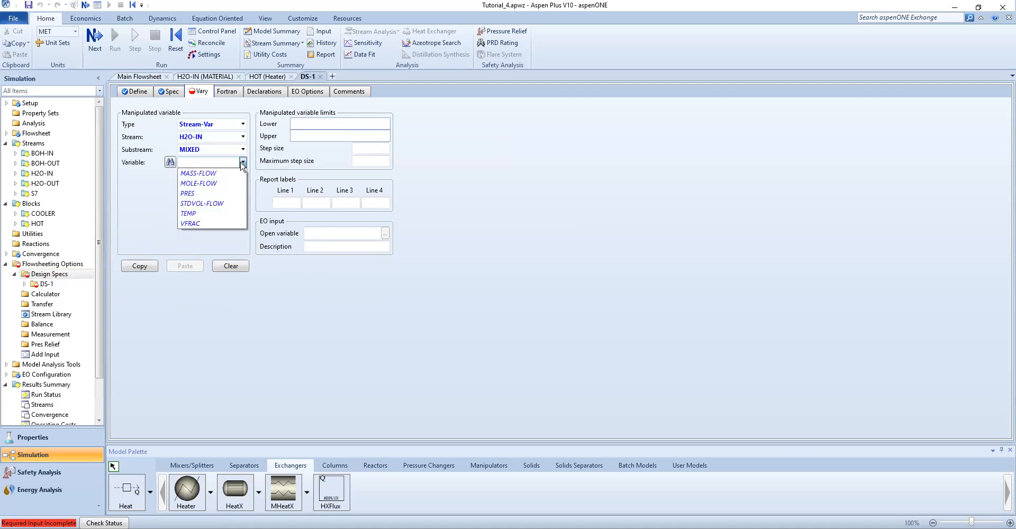
pyautogui.click(214, 173)
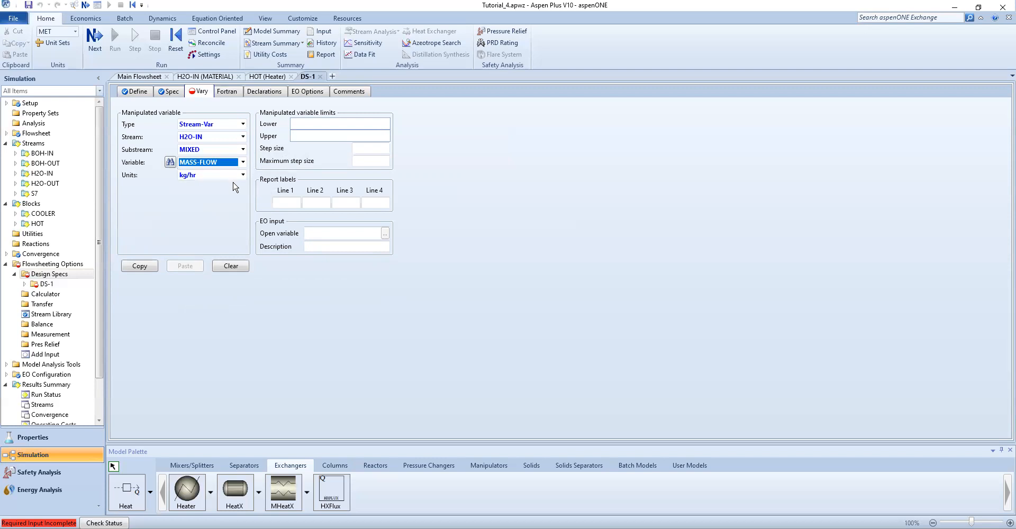
# Set the manipulated variable limits to a lower bound of 400 and an upper bound of 1000
pyautogui.click(353, 122)
pyautogui.write('400')
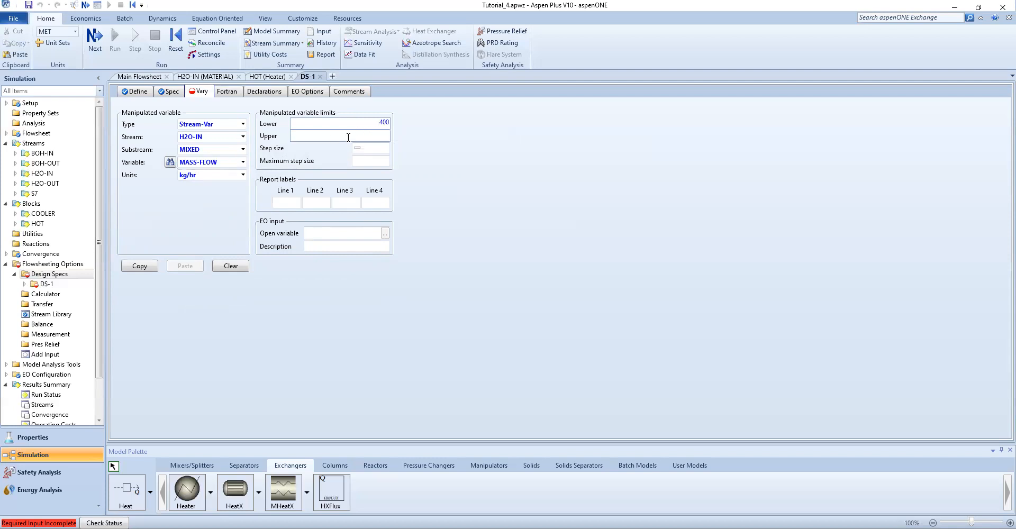
pyautogui.press('Tab')
pyautogui.write('1000')
pyautogui.press('Return')
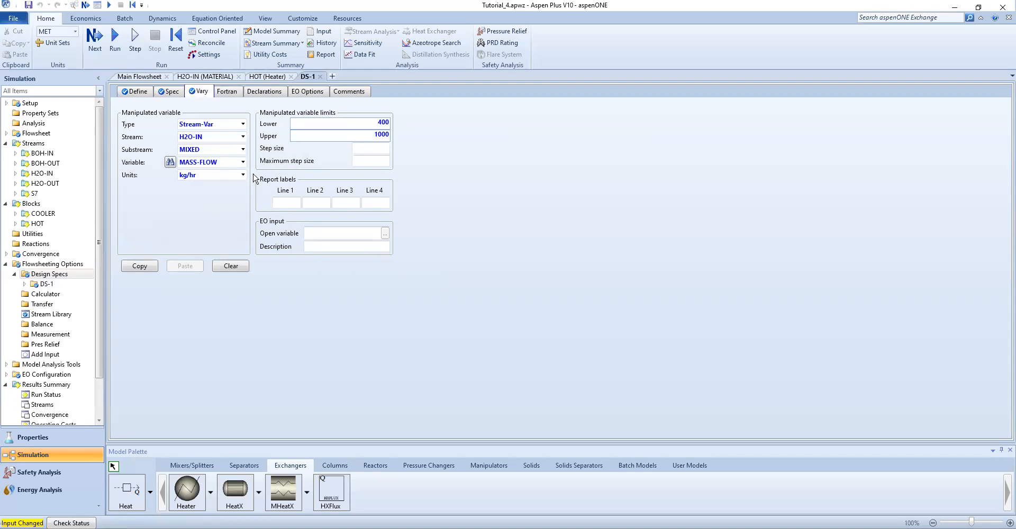
# Review the design spec expressions and run the simulation
pyautogui.click(168, 93)
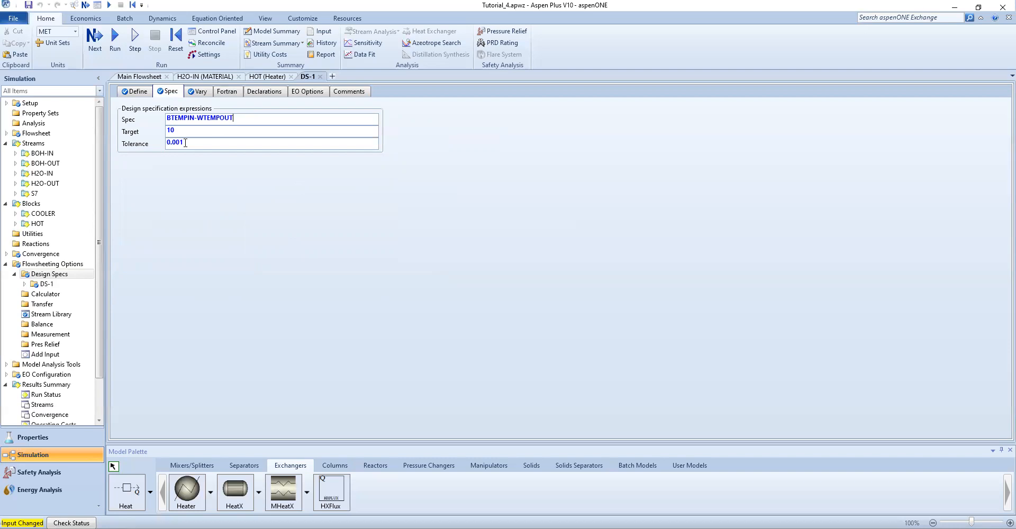
pyautogui.click(263, 248)
pyautogui.click(115, 50)
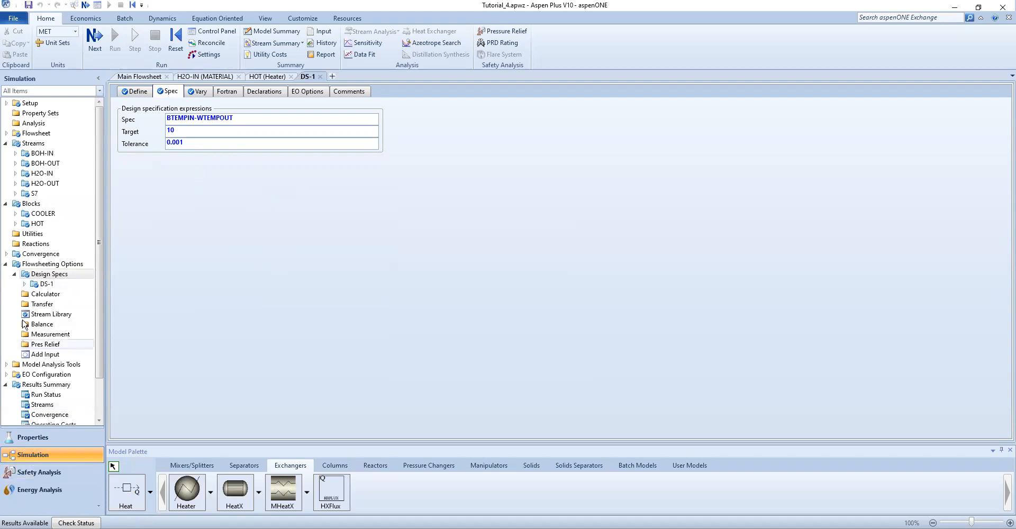
# Open the DS-1 design spec results and examine the final manipulated water flow rate
pyautogui.click(23, 284)
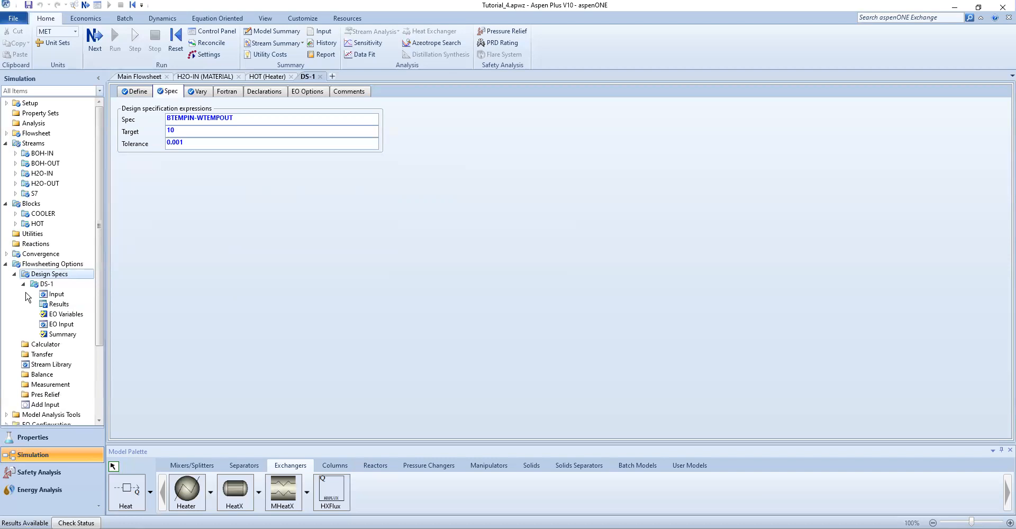
pyautogui.click(15, 274)
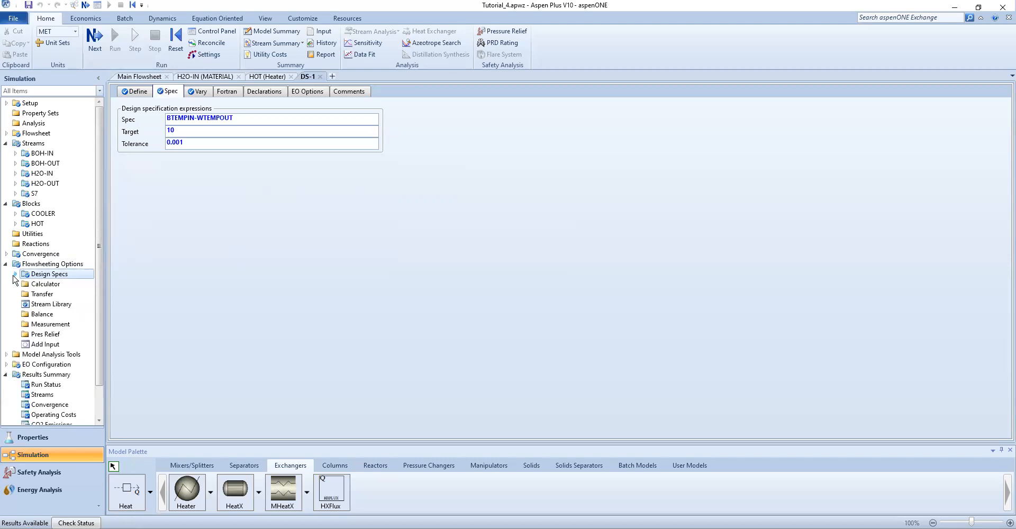
pyautogui.click(15, 274)
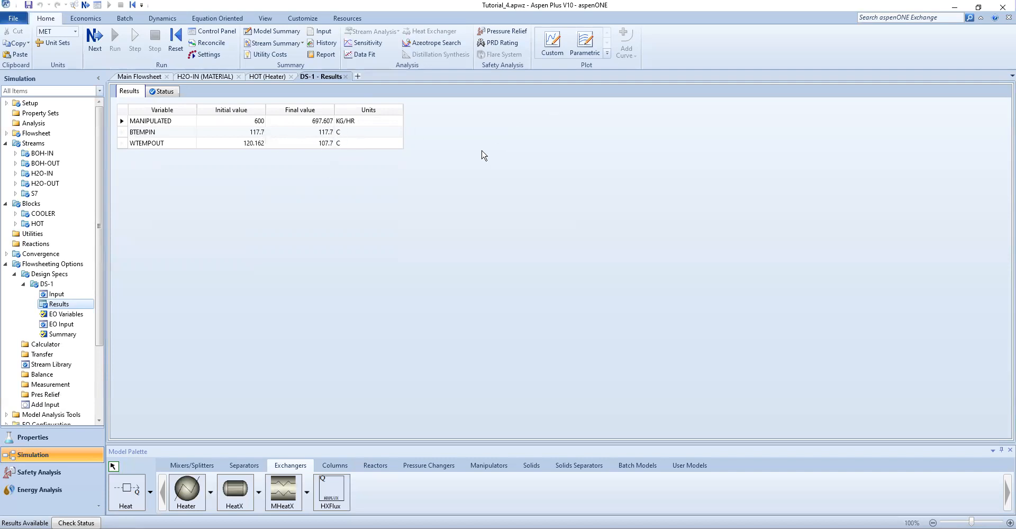
pyautogui.click(308, 122)
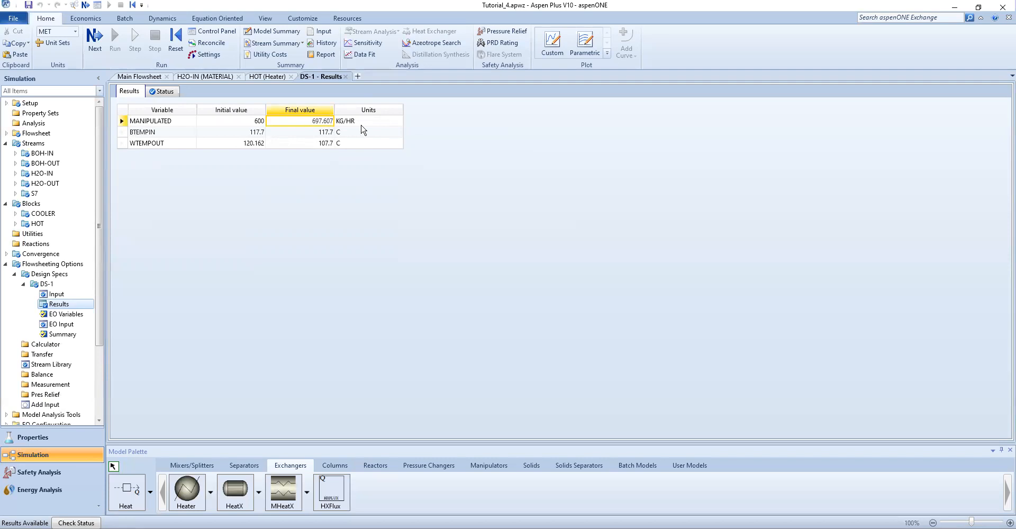
# Switch to the tutorial PDF and review the Q3 question and the design specification figure
pyautogui.hotkey('alt', 'Tab')
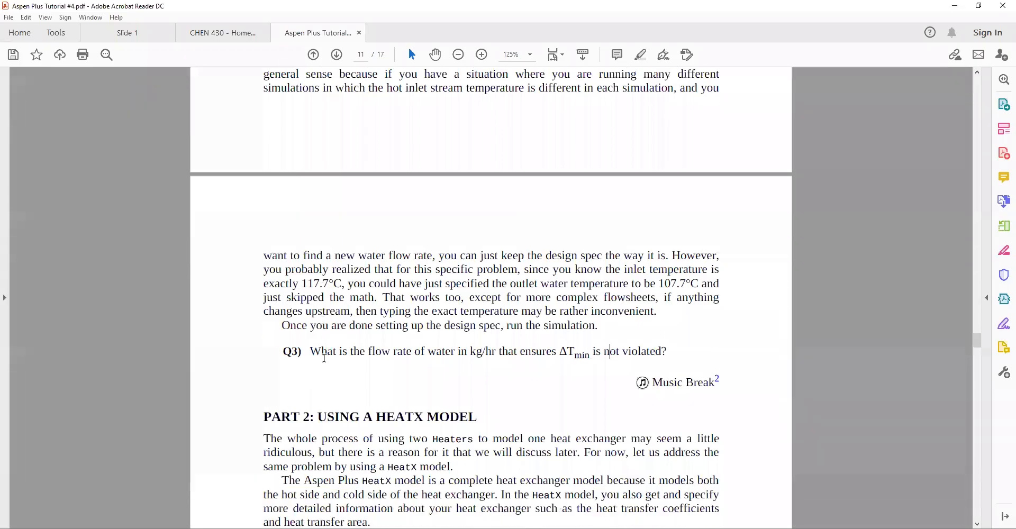
pyautogui.moveTo(311, 351); pyautogui.dragTo(651, 347)
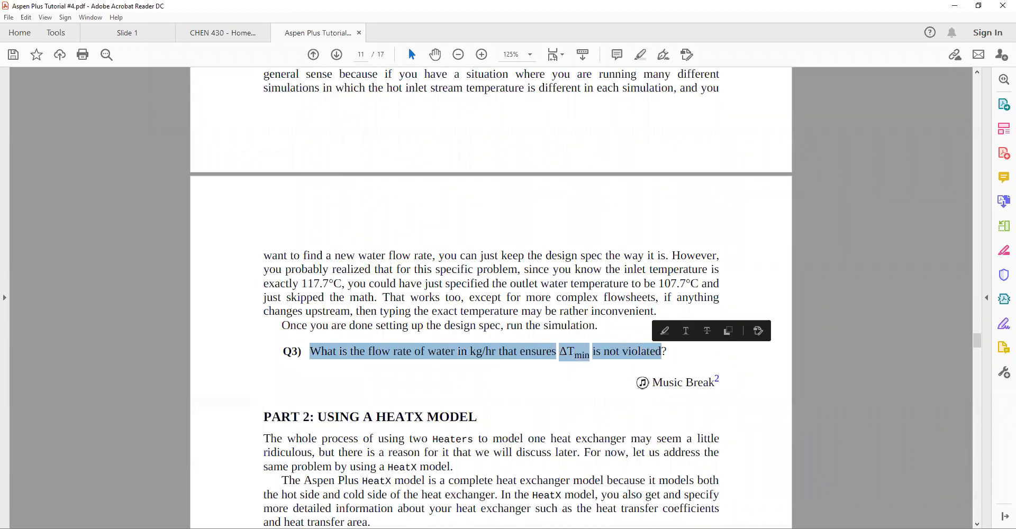
pyautogui.hotkey('alt', 'Tab')
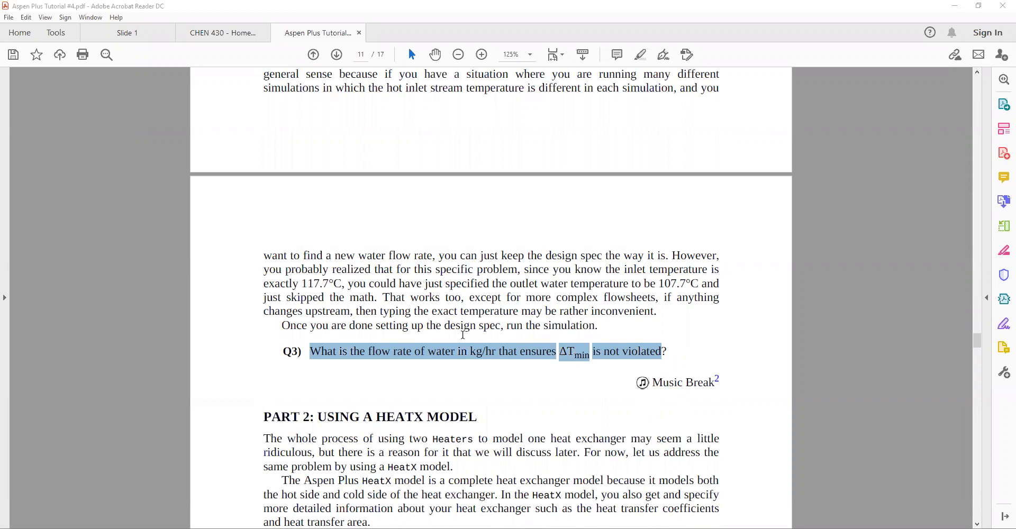
pyautogui.scroll(5, 406, 339)
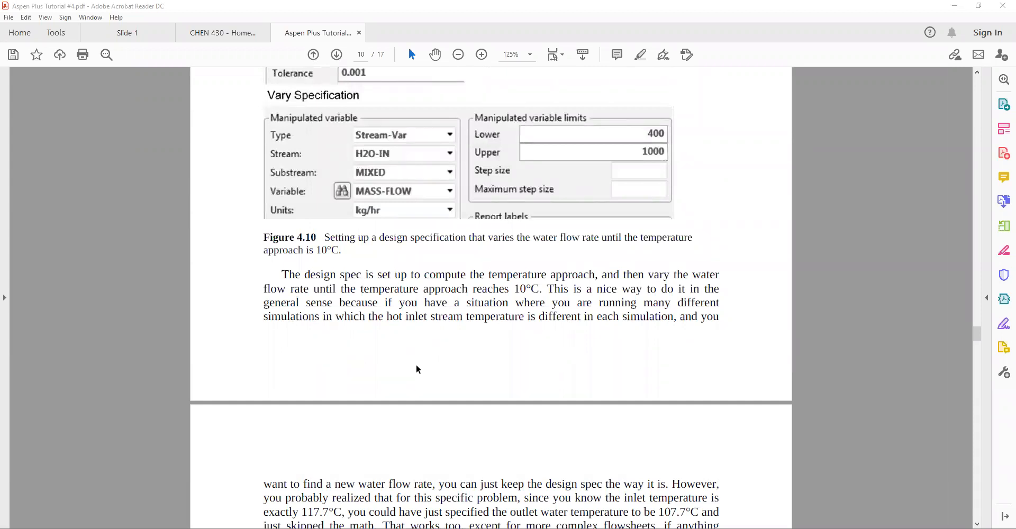
pyautogui.scroll(2, 418, 369)
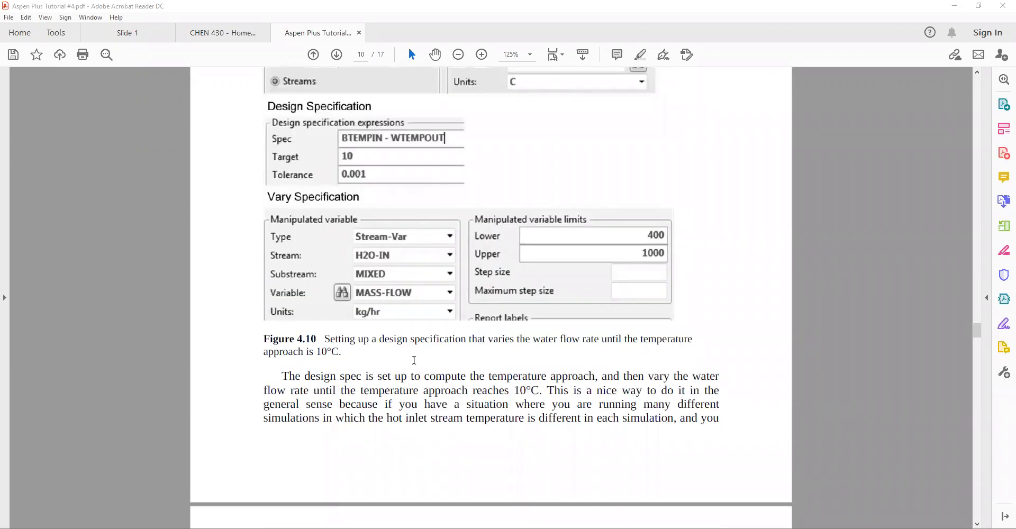